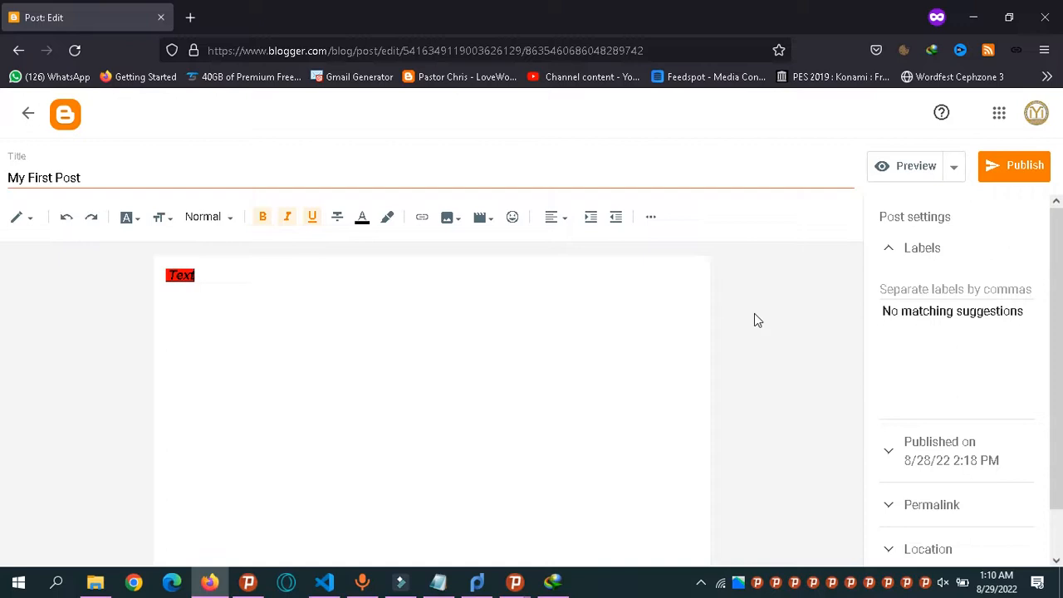
Step: Examine the post's source in HTML view and return to Compose view
left_click(439, 274)
left_click(21, 217)
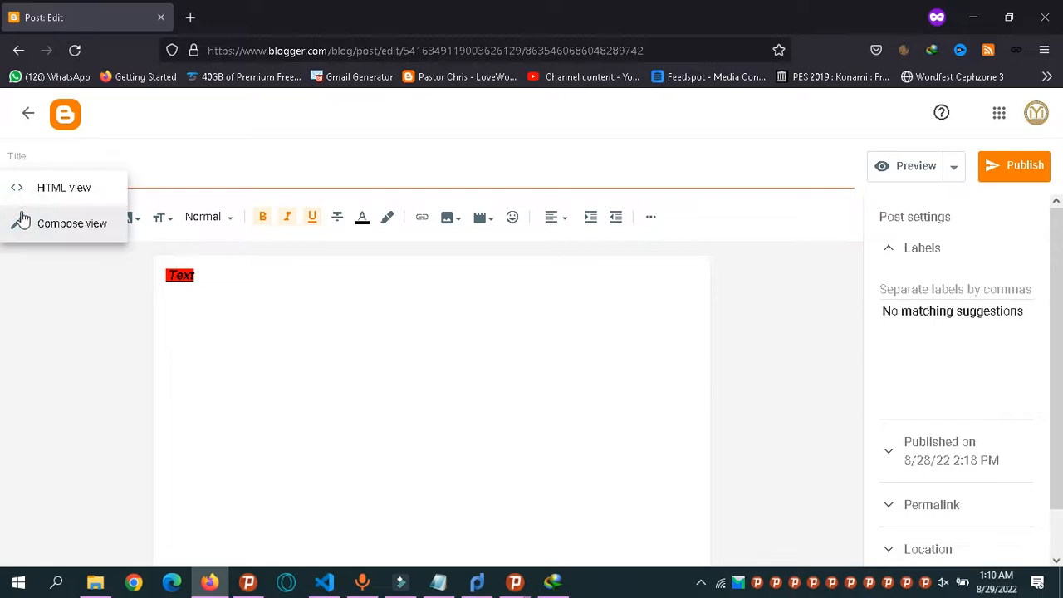
left_click(33, 186)
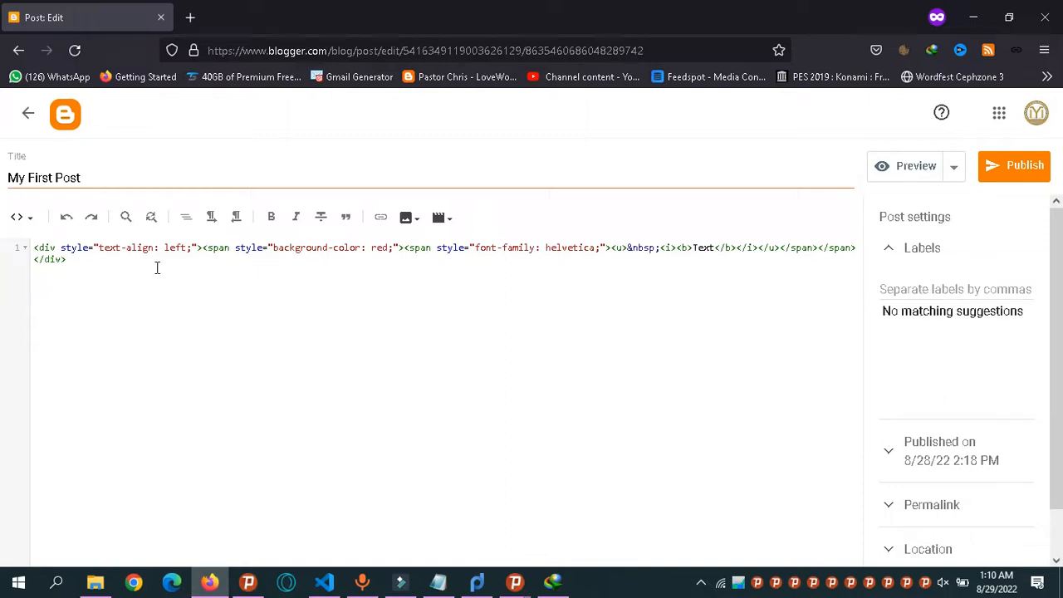
left_click(17, 220)
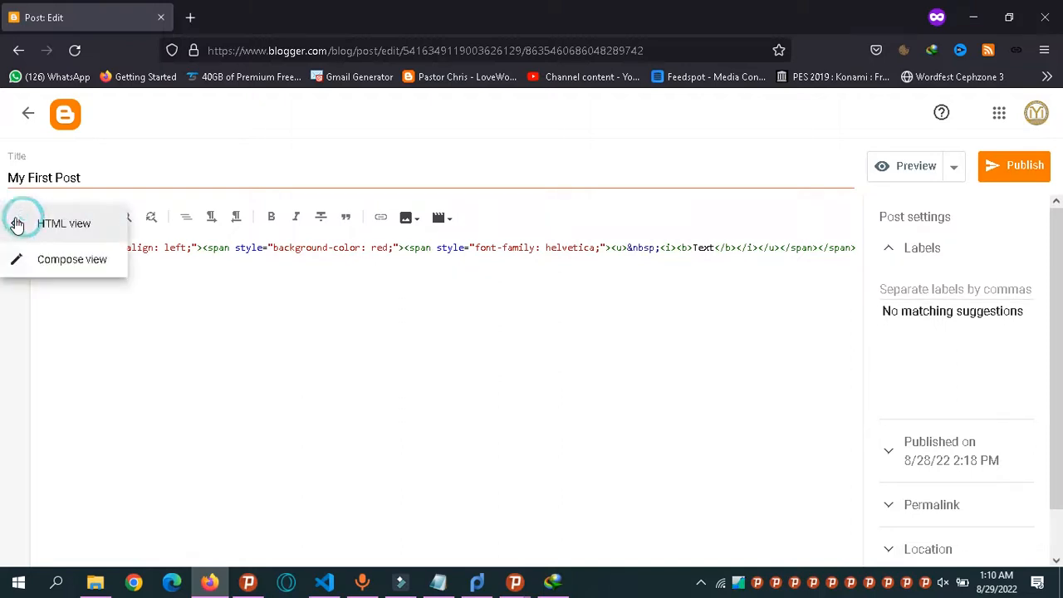
left_click(48, 254)
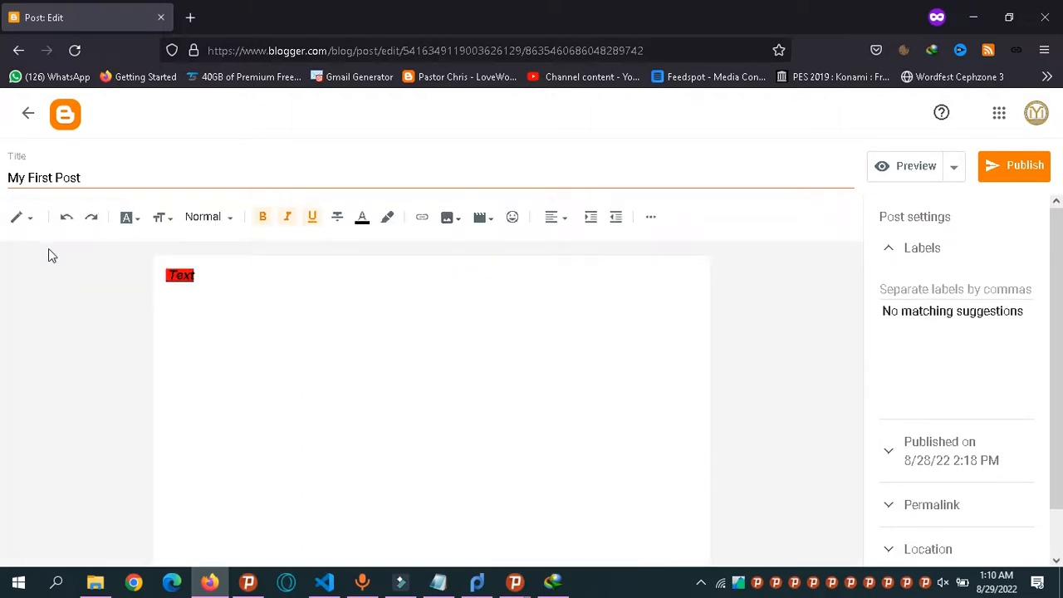
Step: Undo the last edit in the post body and redo it
left_click(255, 262)
left_click(233, 285)
left_click(64, 220)
left_click(95, 221)
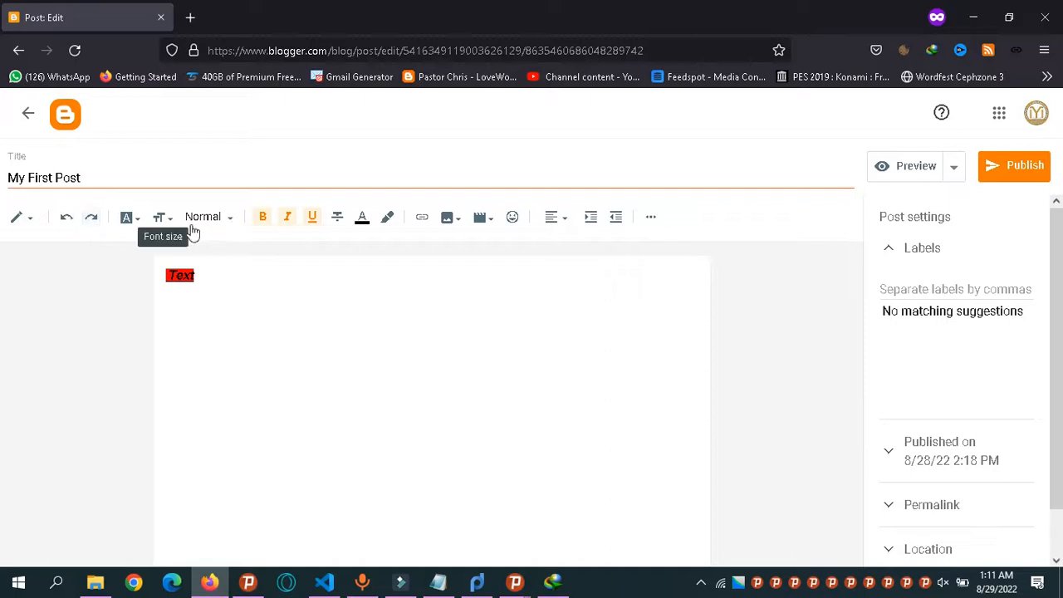
Step: Look through the font type choices and try the Largest font size on the post text
left_click(131, 220)
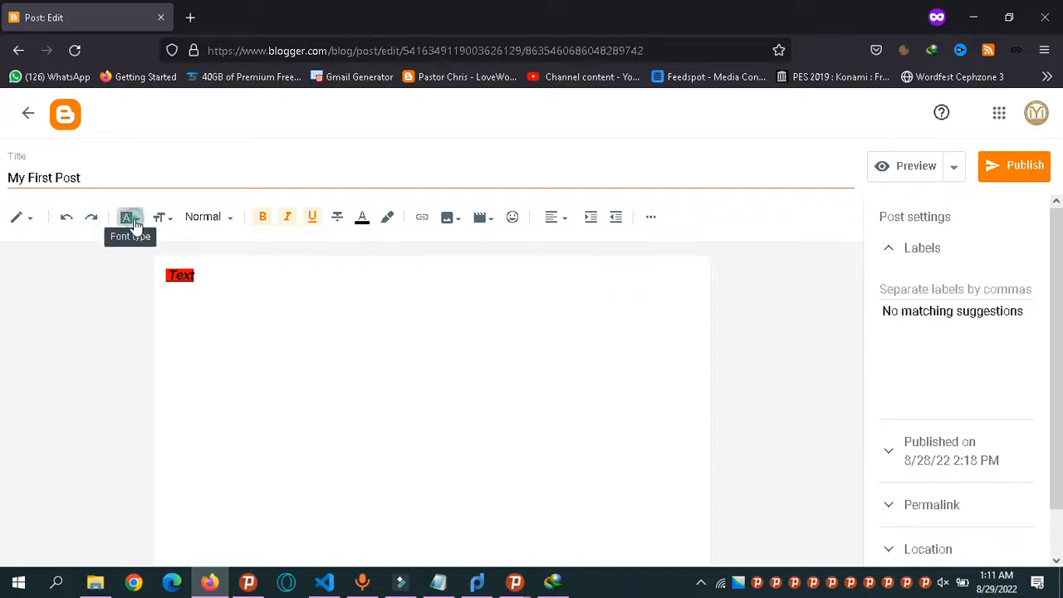
left_click(164, 529)
left_click(160, 216)
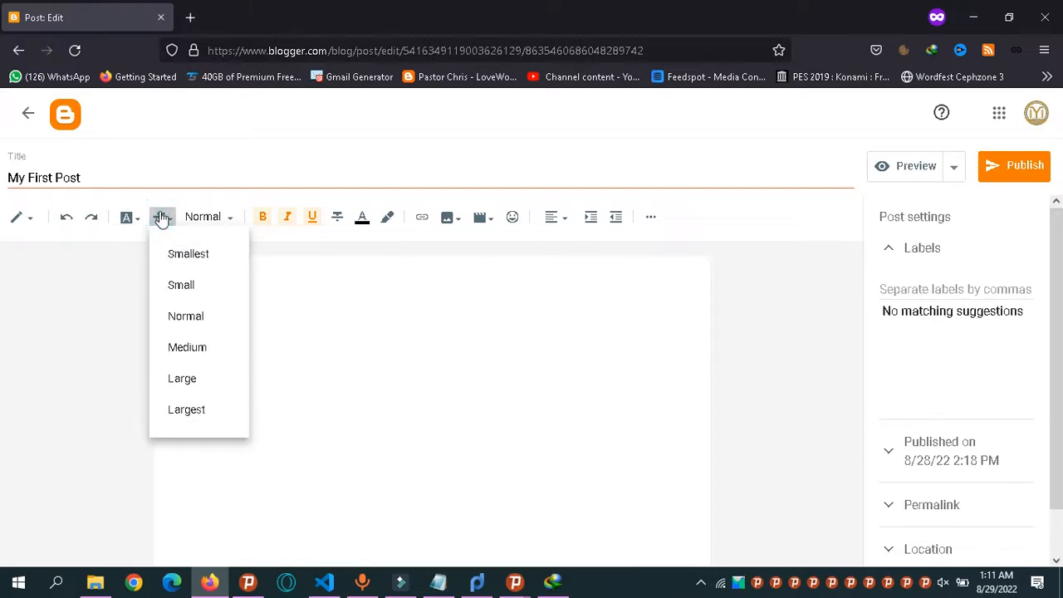
left_click(193, 417)
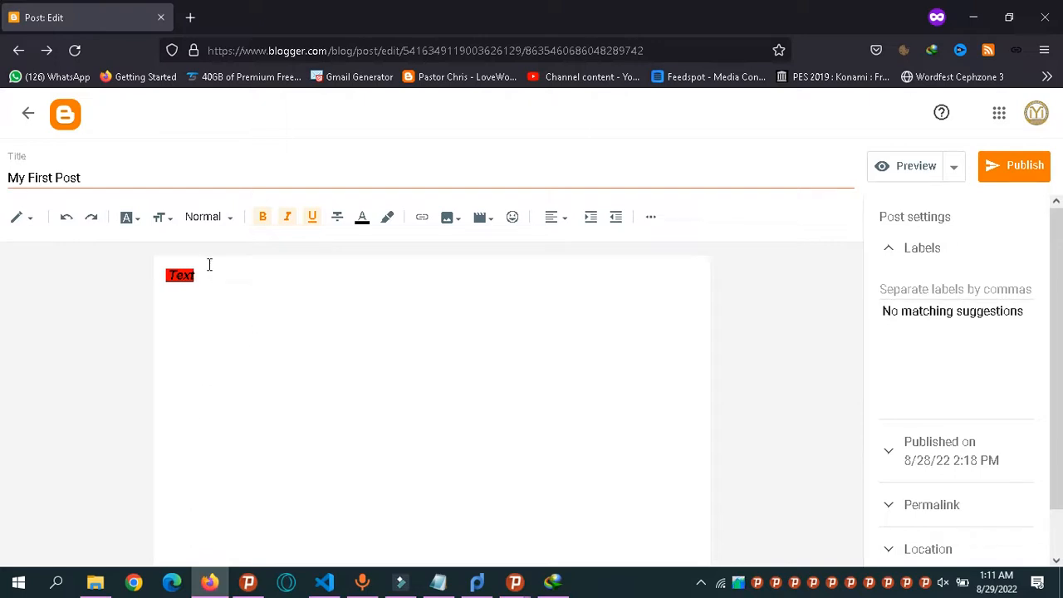
Step: Format the post text as a Major Heading, switching its bold off and back on
left_click(220, 218)
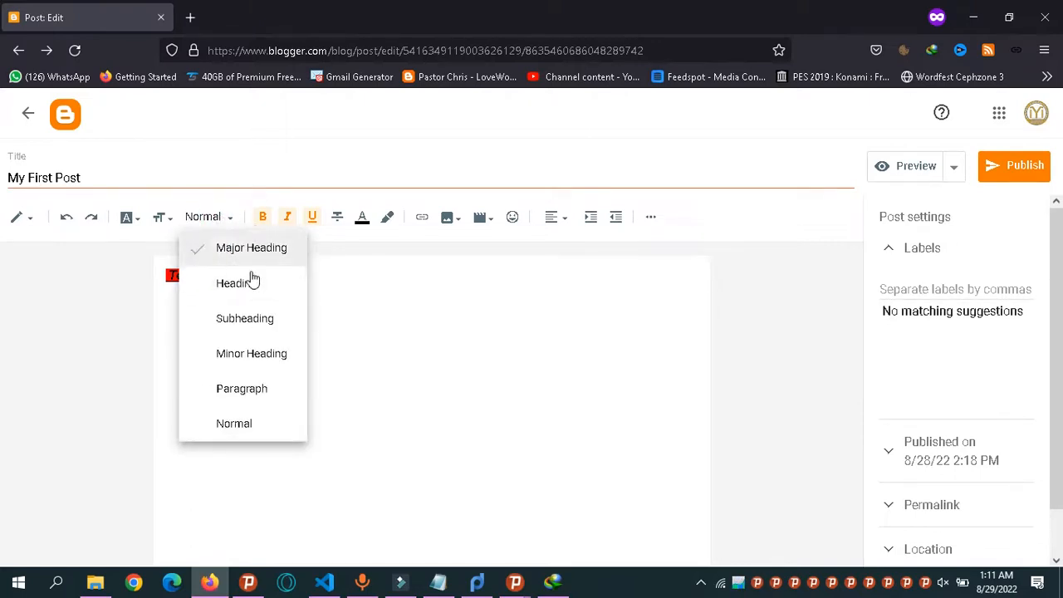
left_click(260, 246)
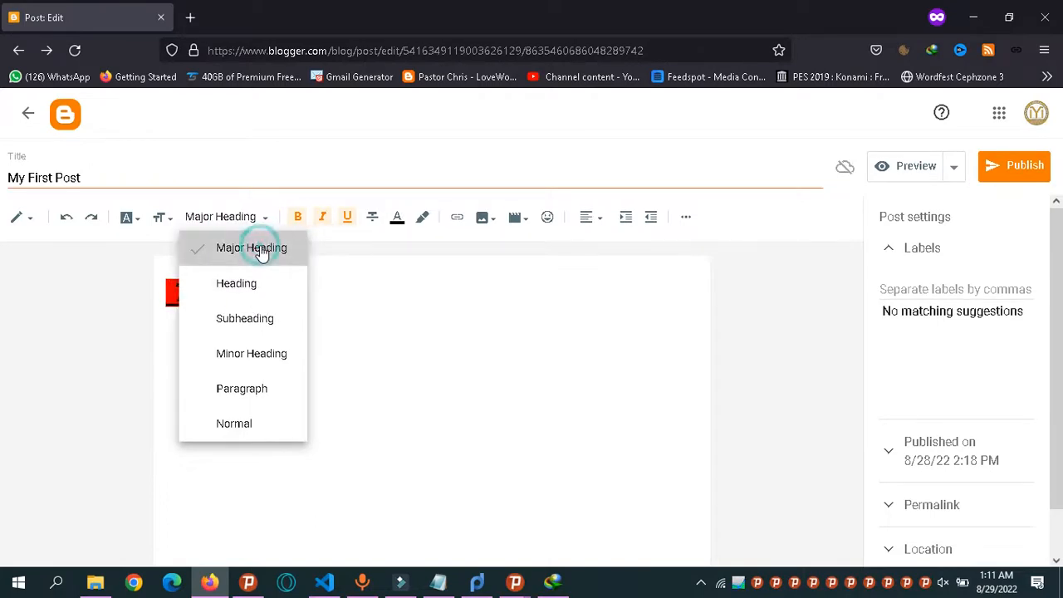
left_click(302, 220)
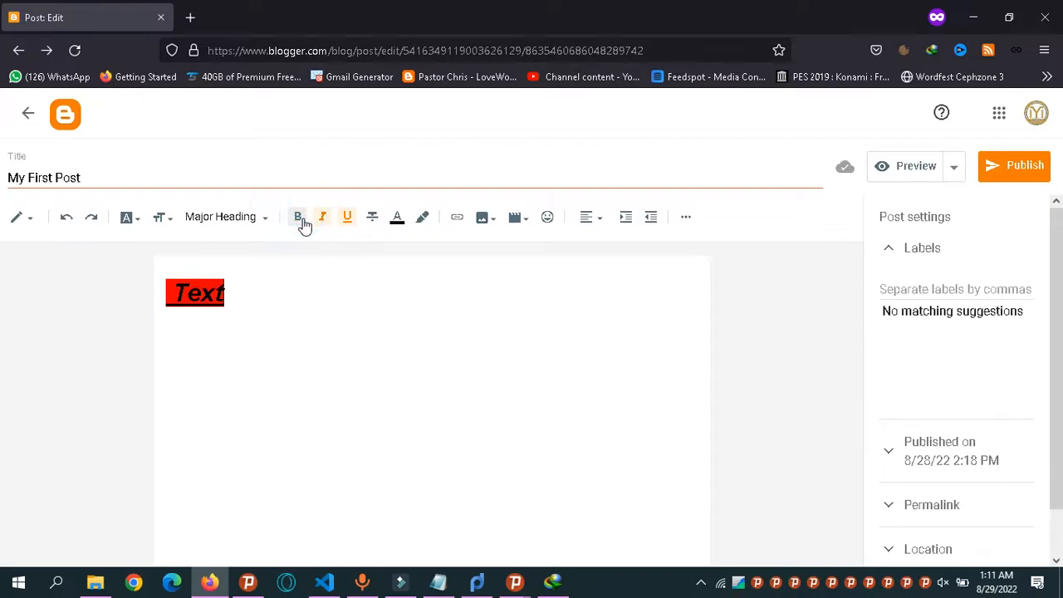
left_click(299, 219)
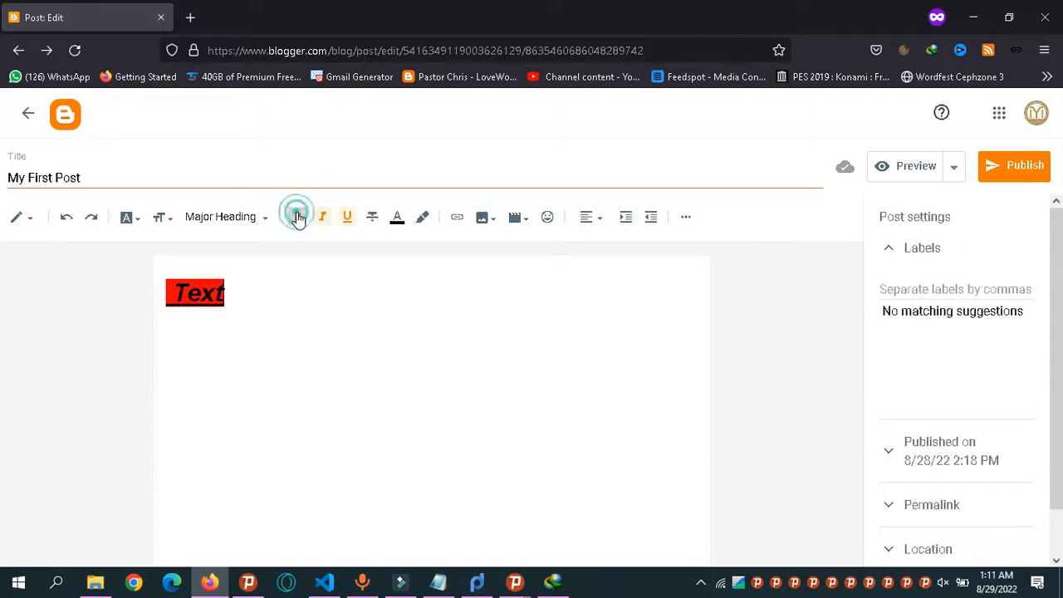
Step: Select the word "Text" and apply italic and strikethrough, switching bold and underline off and back on
left_click(223, 290)
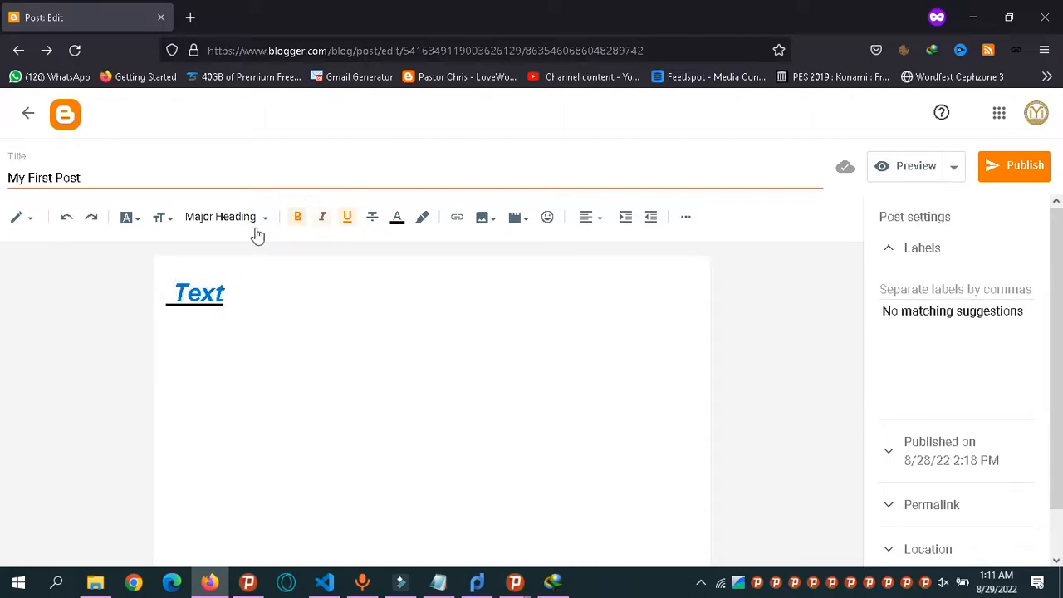
left_click(297, 218)
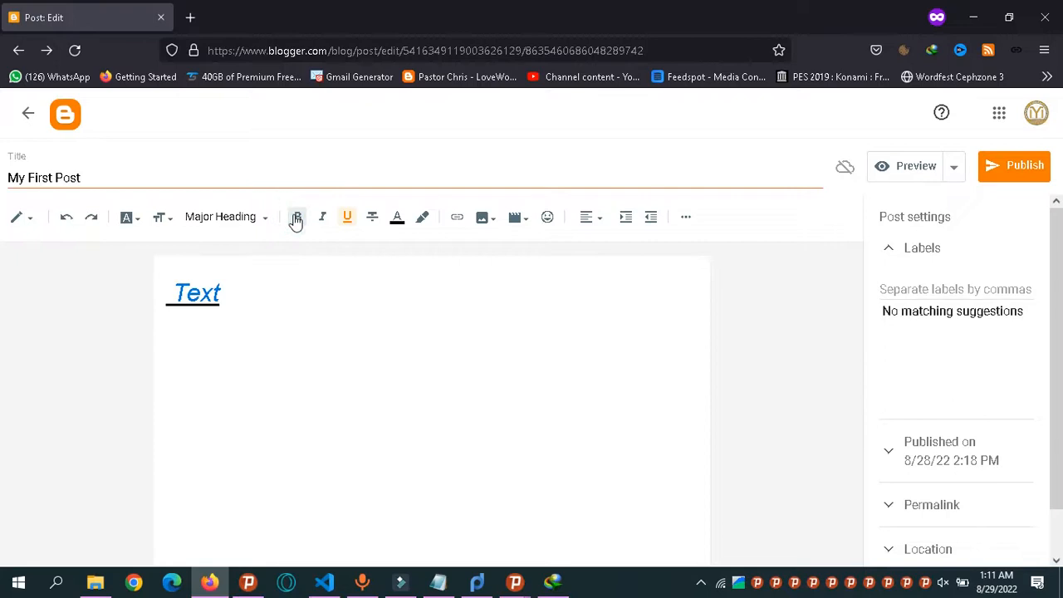
left_click(296, 218)
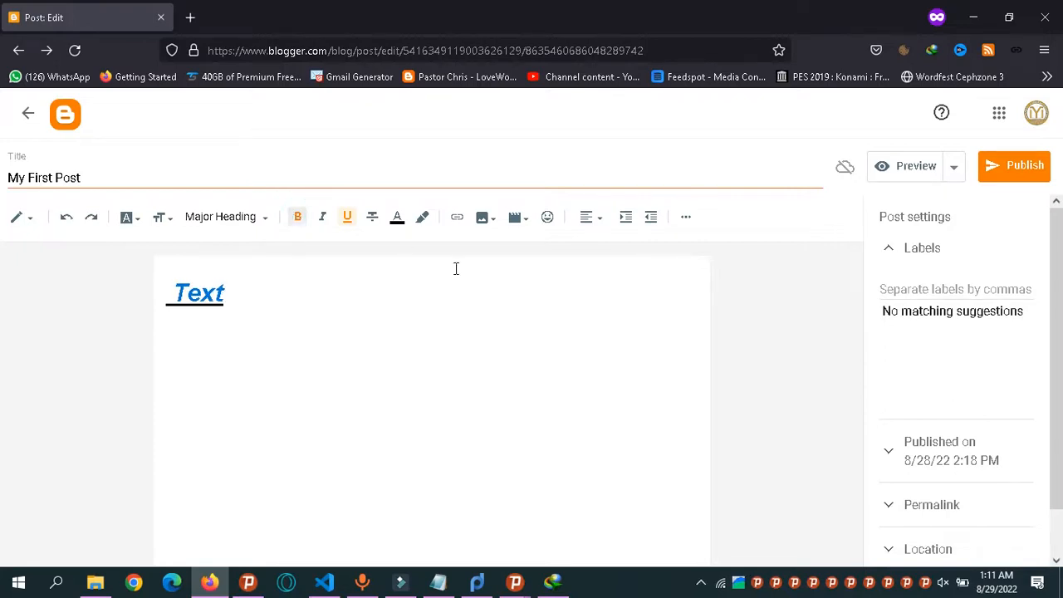
left_click(325, 219)
left_click(356, 225)
left_click(356, 225)
left_click(375, 224)
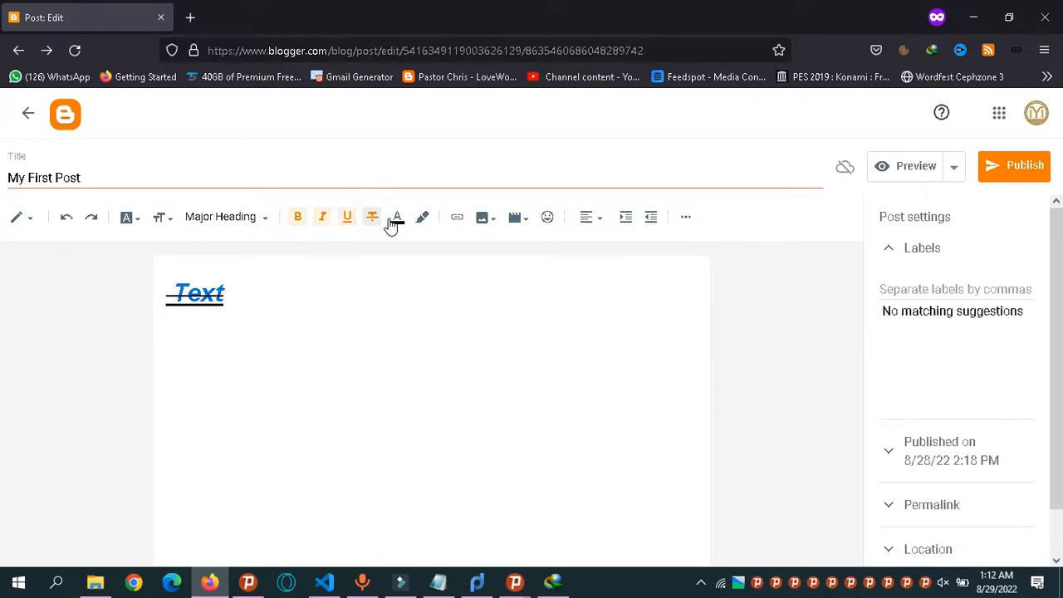
Step: Set the font color of the selected word to blue and its highlight color to orange, and deselect it
left_click(402, 223)
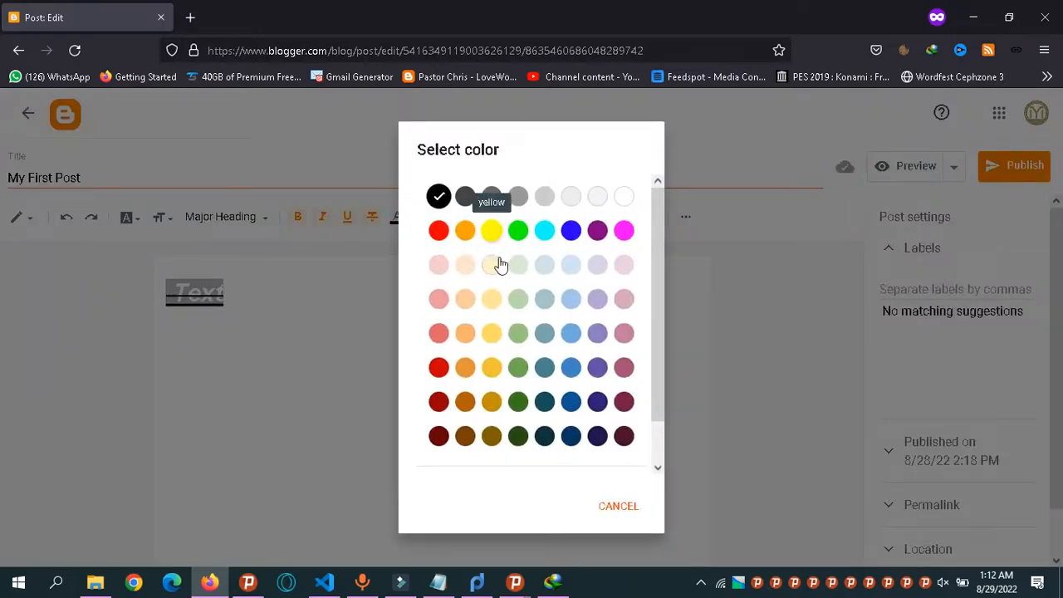
left_click(564, 236)
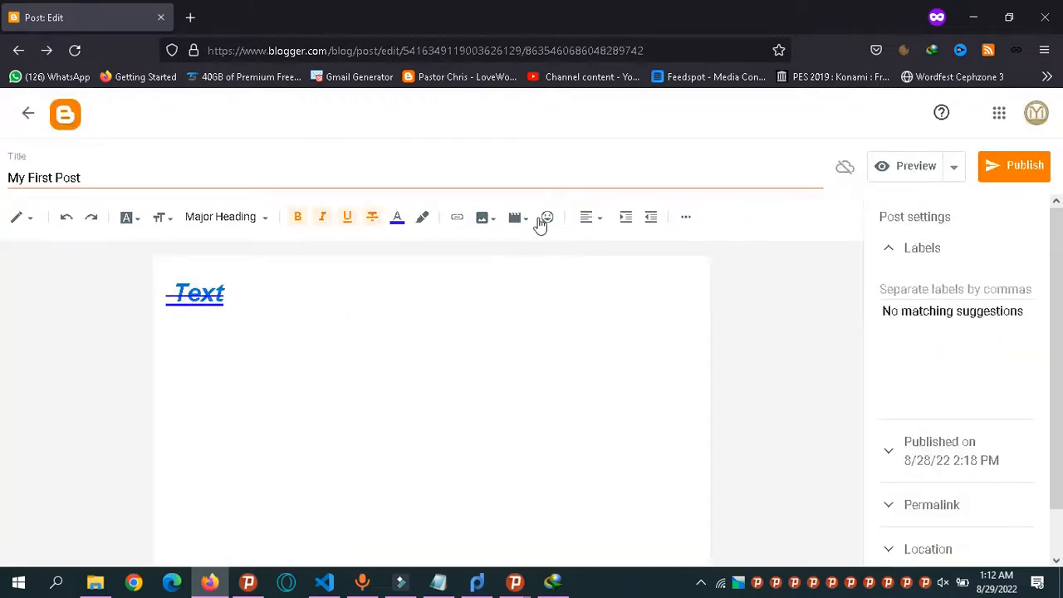
left_click(421, 219)
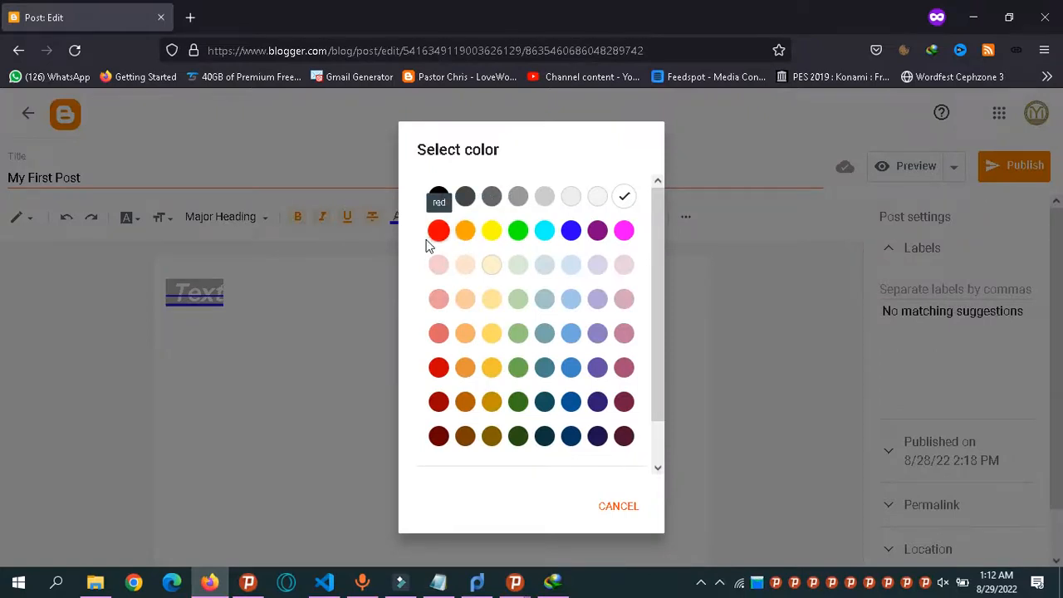
left_click(463, 233)
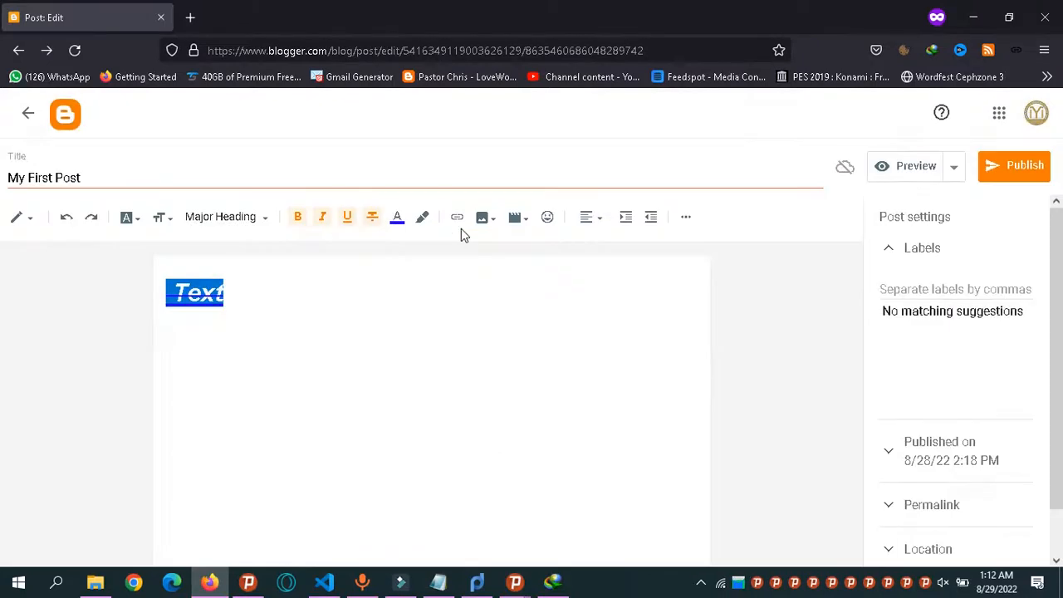
left_click(411, 287)
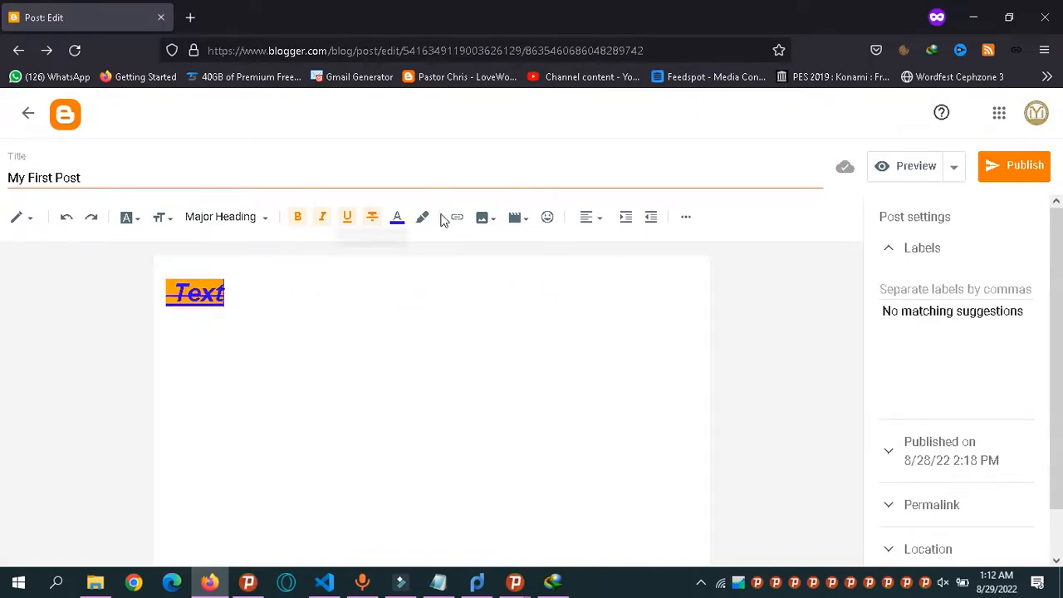
Step: Select the word "Text" and examine the options for linking it, without adding a link
double_click(197, 299)
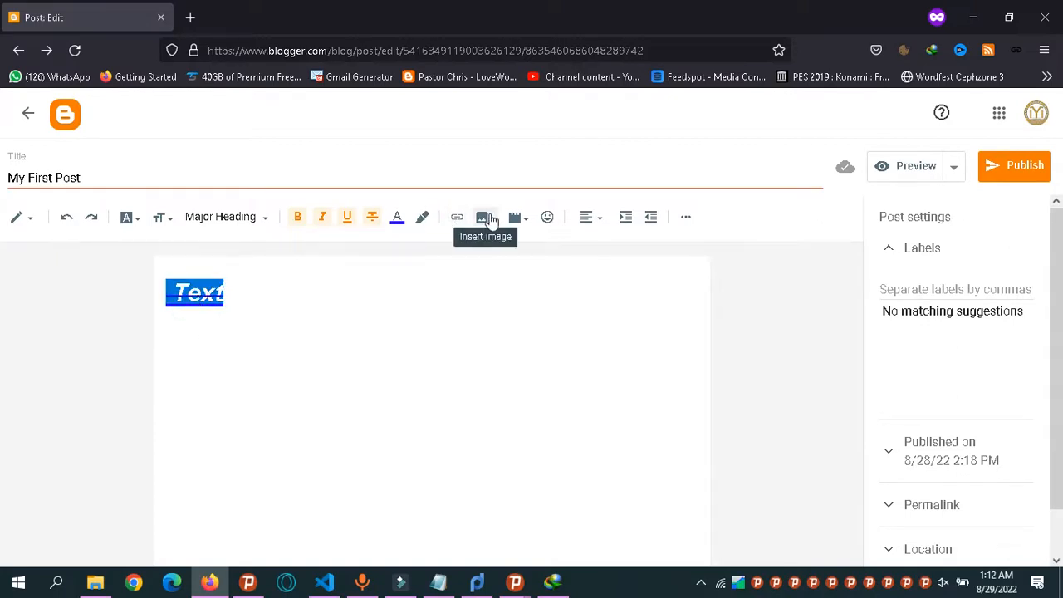
left_click(456, 220)
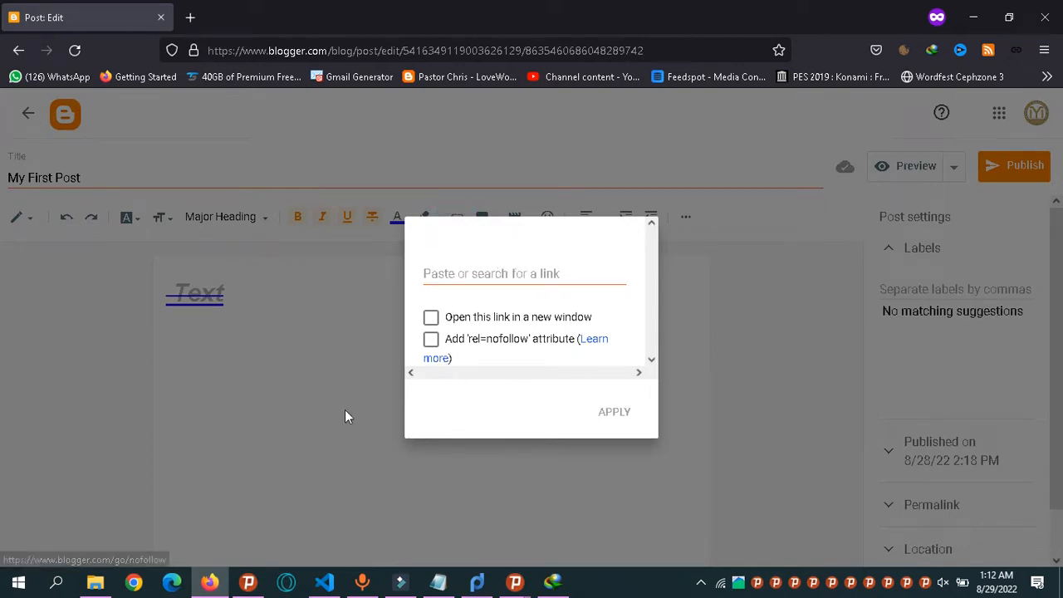
left_click(290, 317)
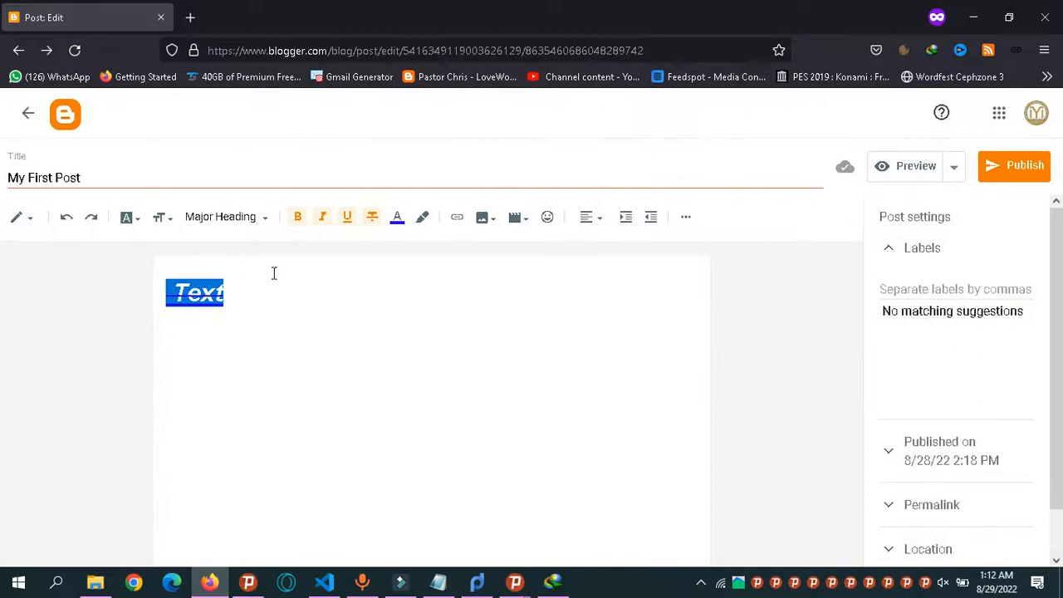
left_click(456, 219)
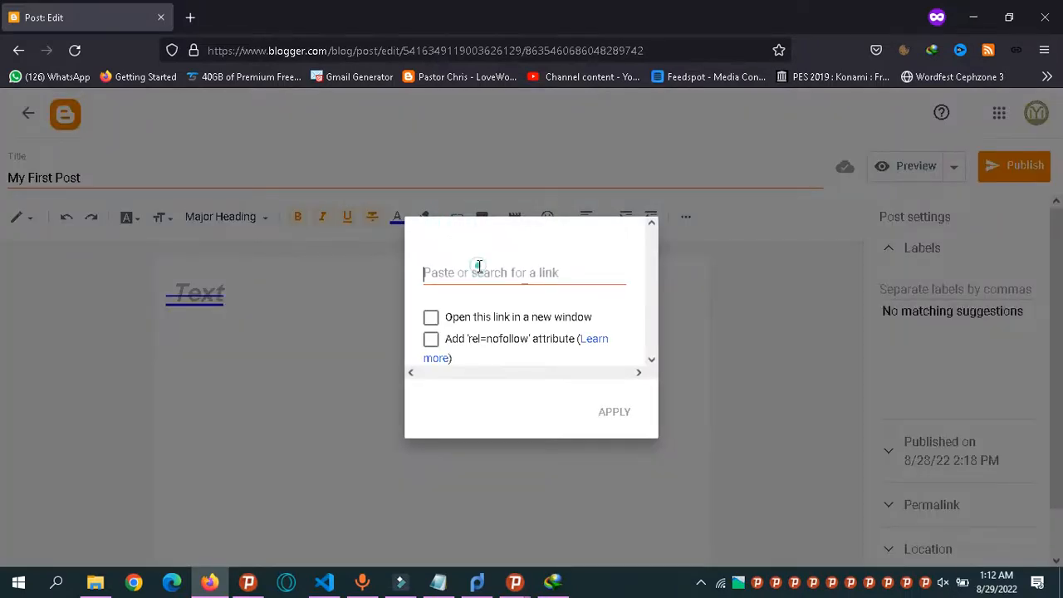
left_click(479, 266)
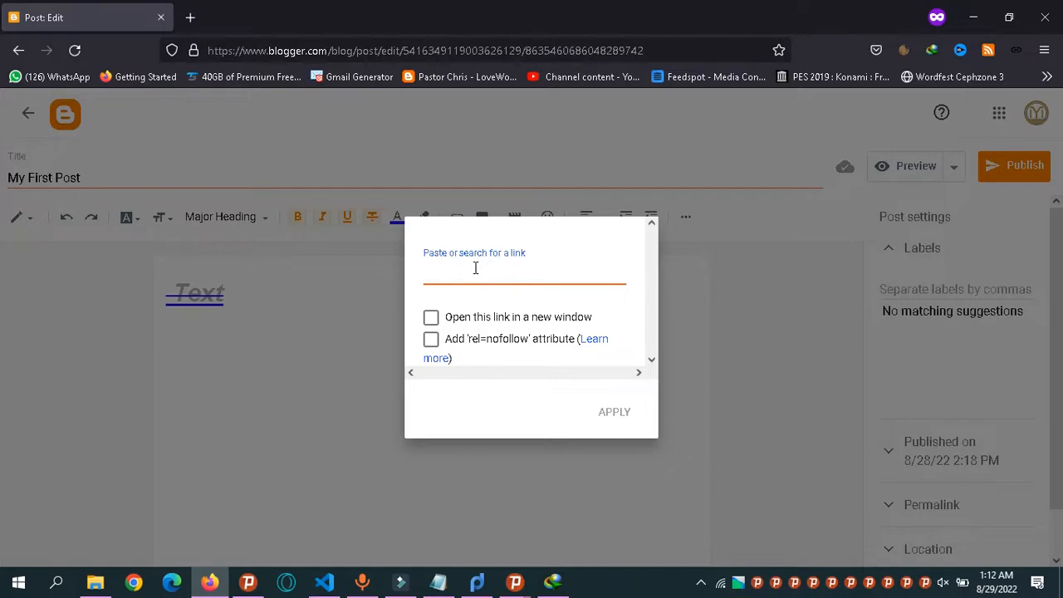
left_click(370, 319)
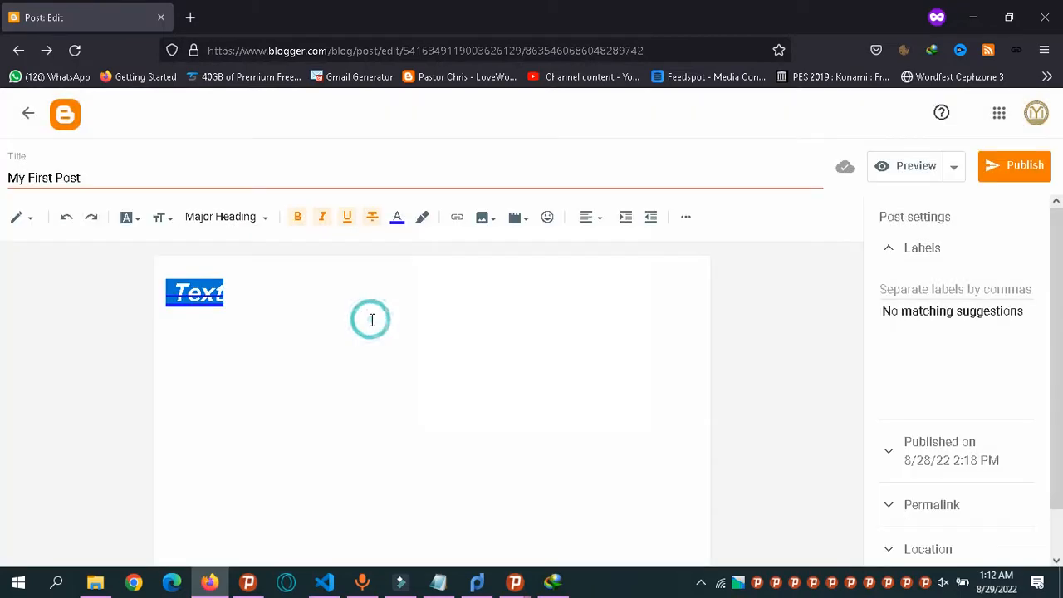
Step: Deselect the word and examine the display text and link fields for a new link, without adding one
left_click(265, 299)
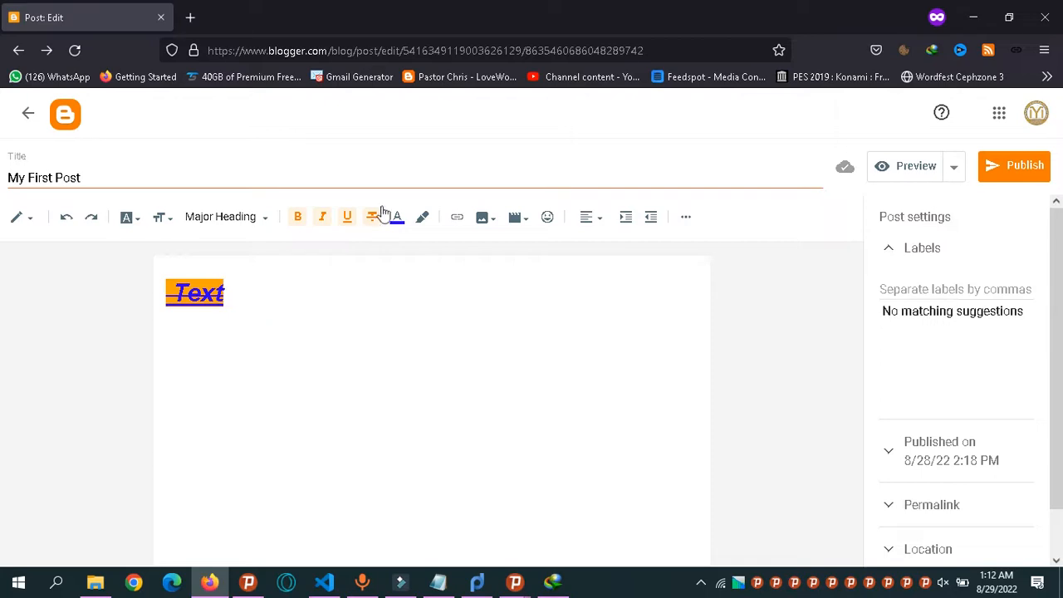
left_click(456, 217)
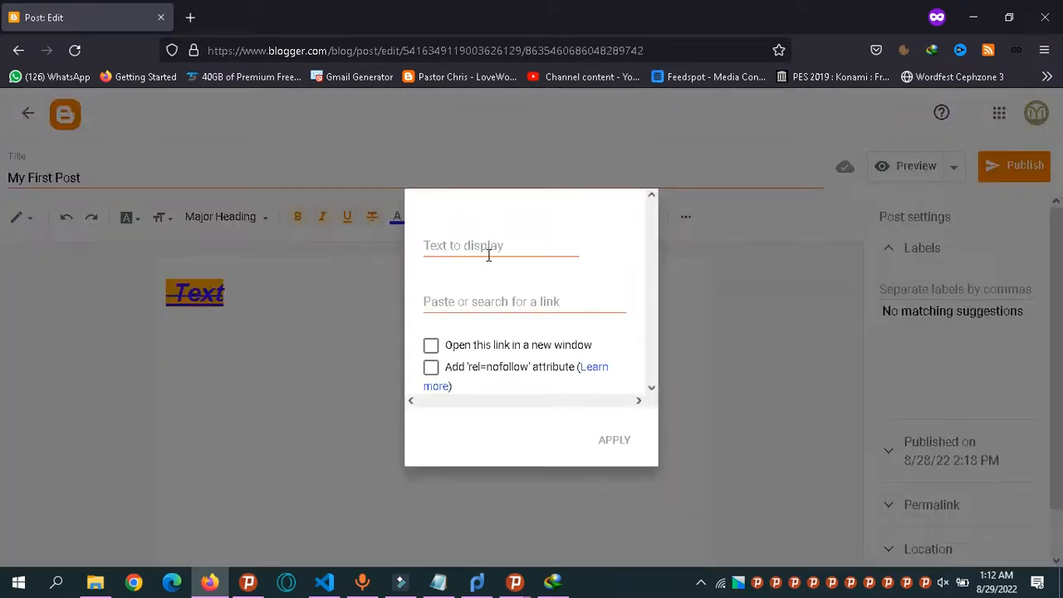
left_click(481, 249)
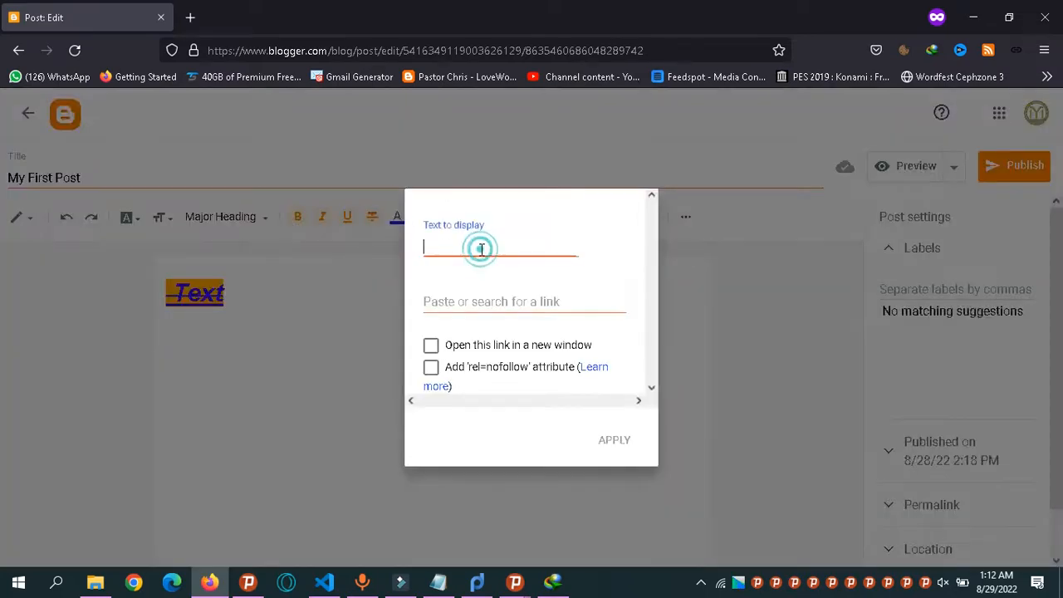
left_click(481, 303)
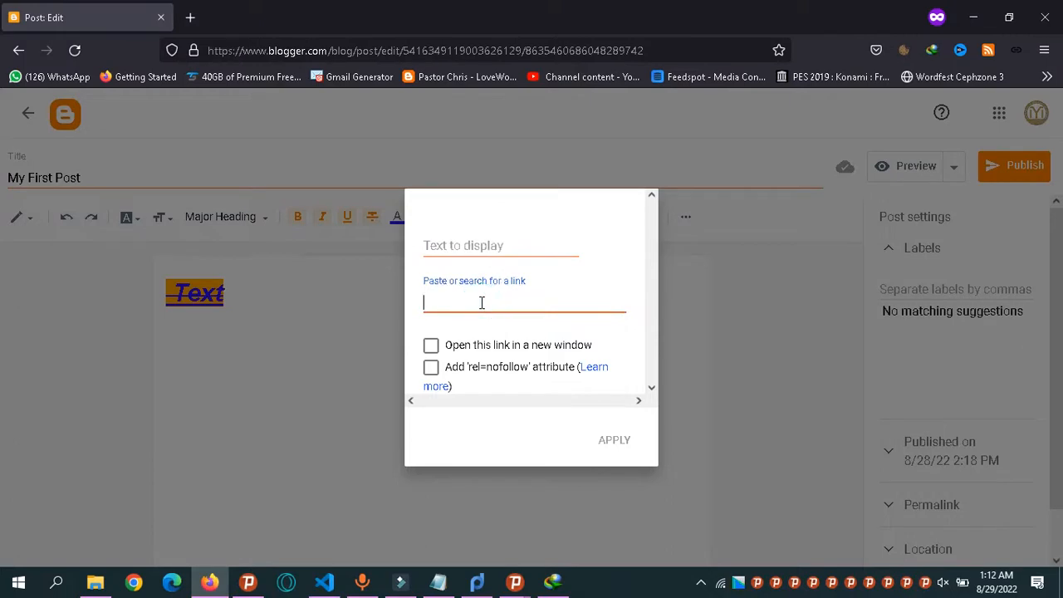
left_click(348, 331)
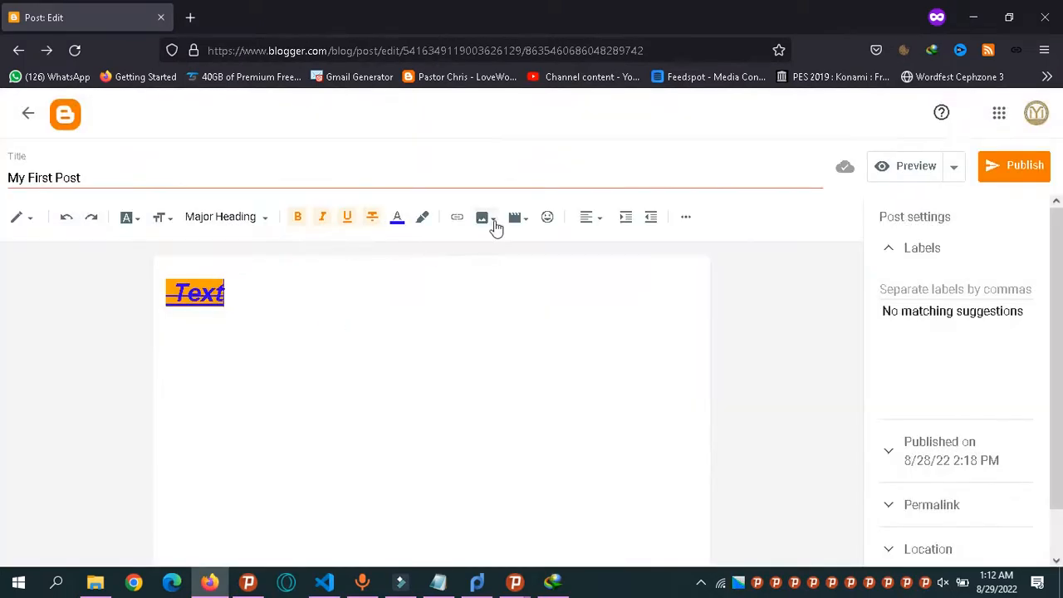
Step: Start adding an image to the post by URL, and open a new browser tab for finding one
left_click(485, 219)
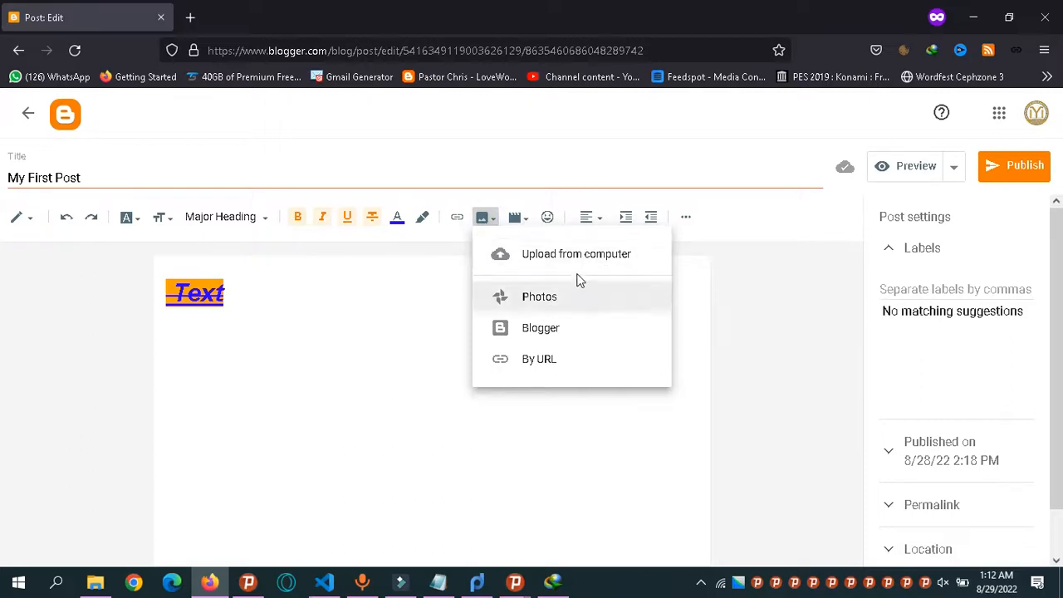
left_click(541, 374)
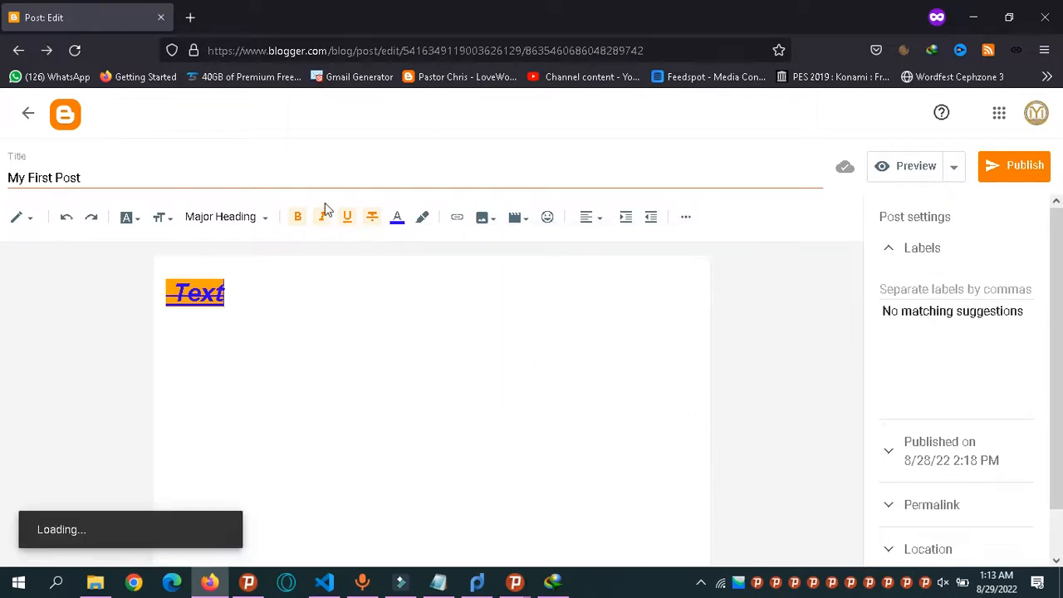
left_click(190, 17)
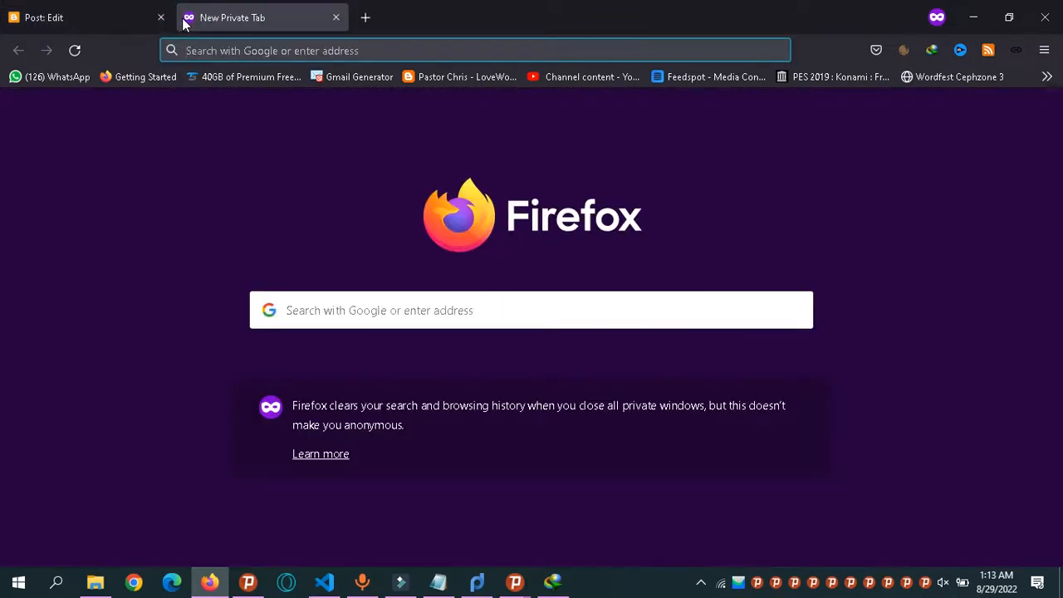
type("blogger.com/")
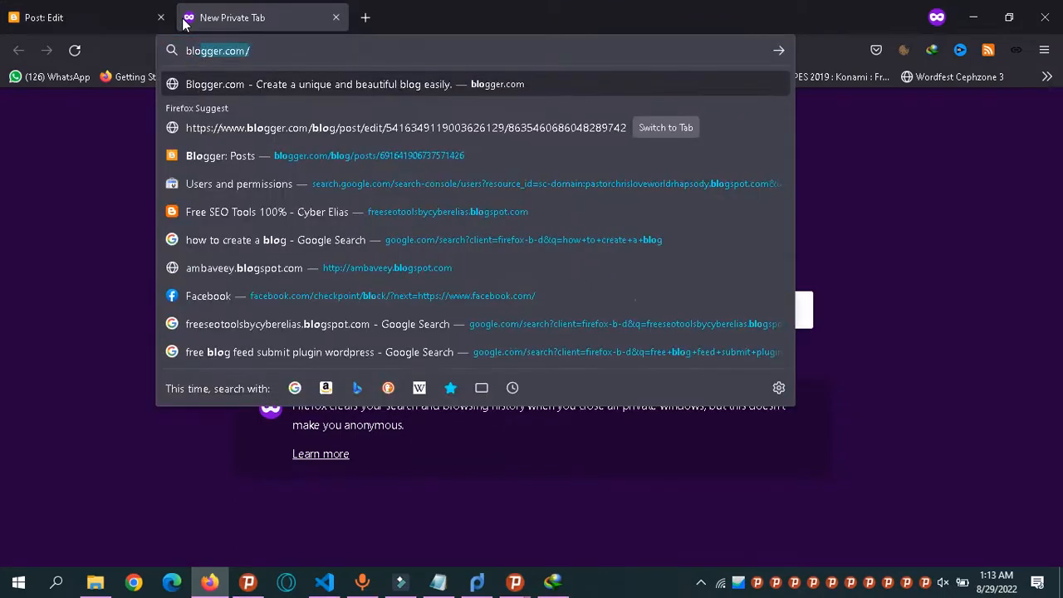
key("Return")
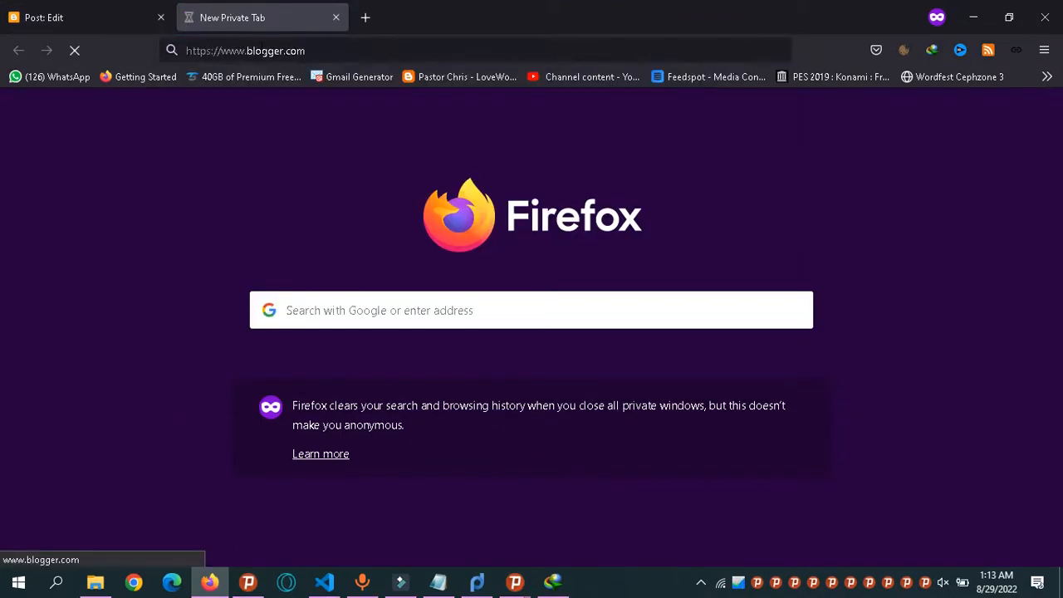
left_click(261, 48)
type("g")
key("BackSpace")
key("BackSpace")
type("blog")
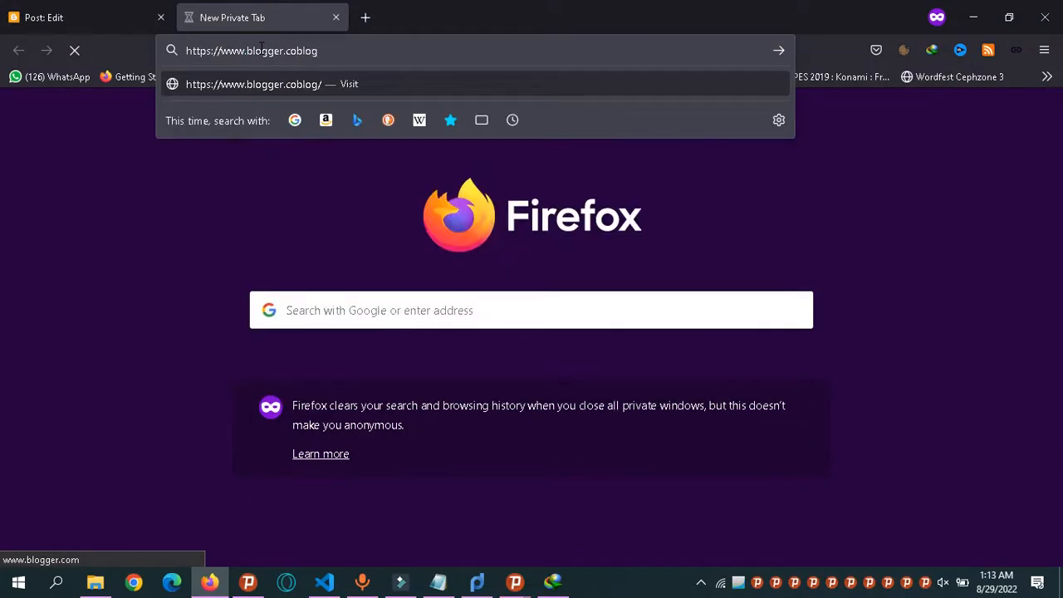
Step: Search Google for "blog" and show the image results
key("ctrl+a")
type("blog")
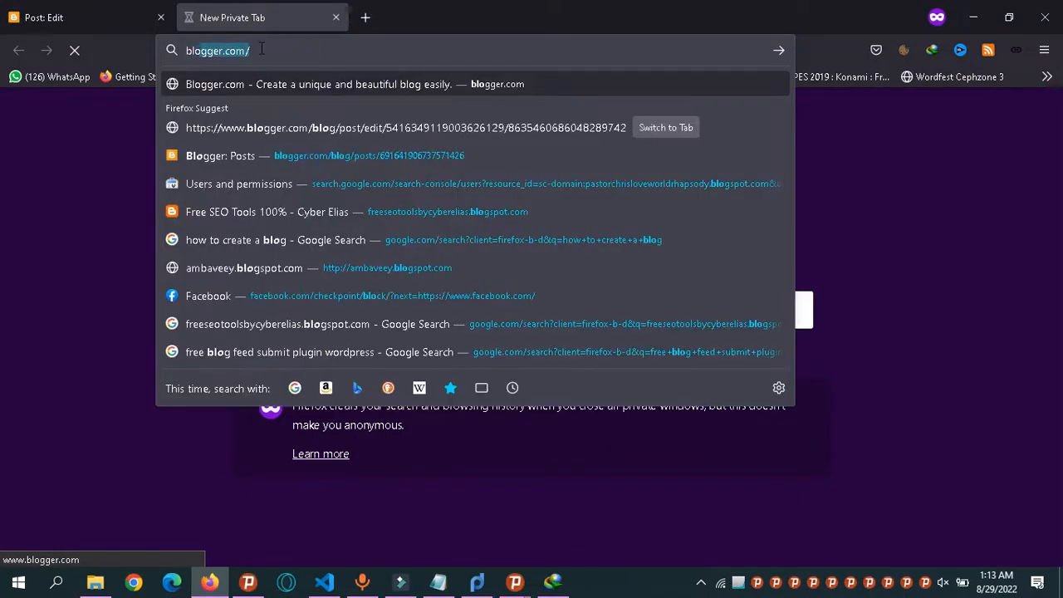
key("Delete")
key("Return")
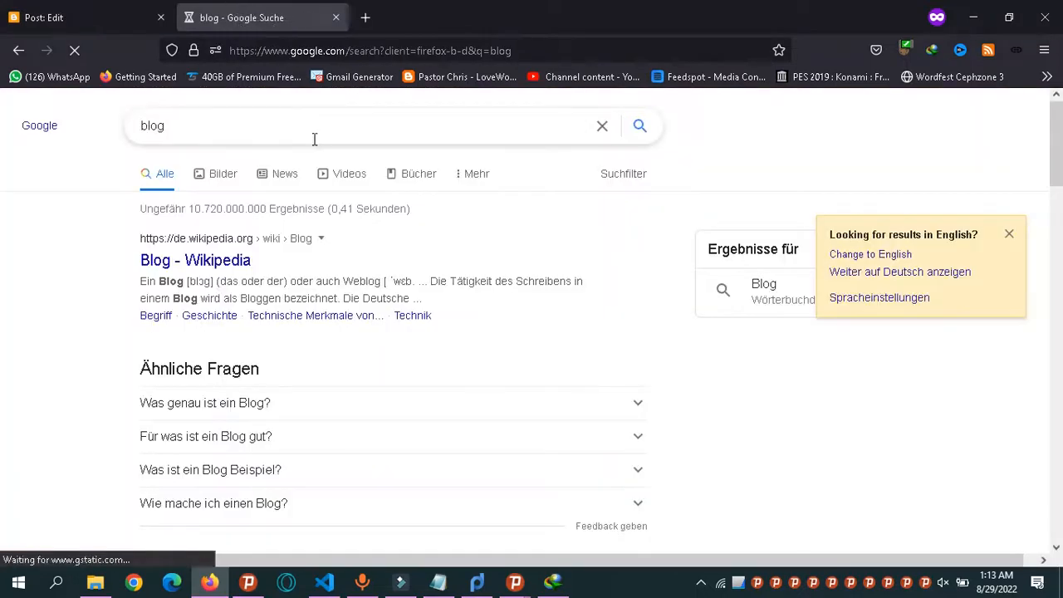
left_click(208, 177)
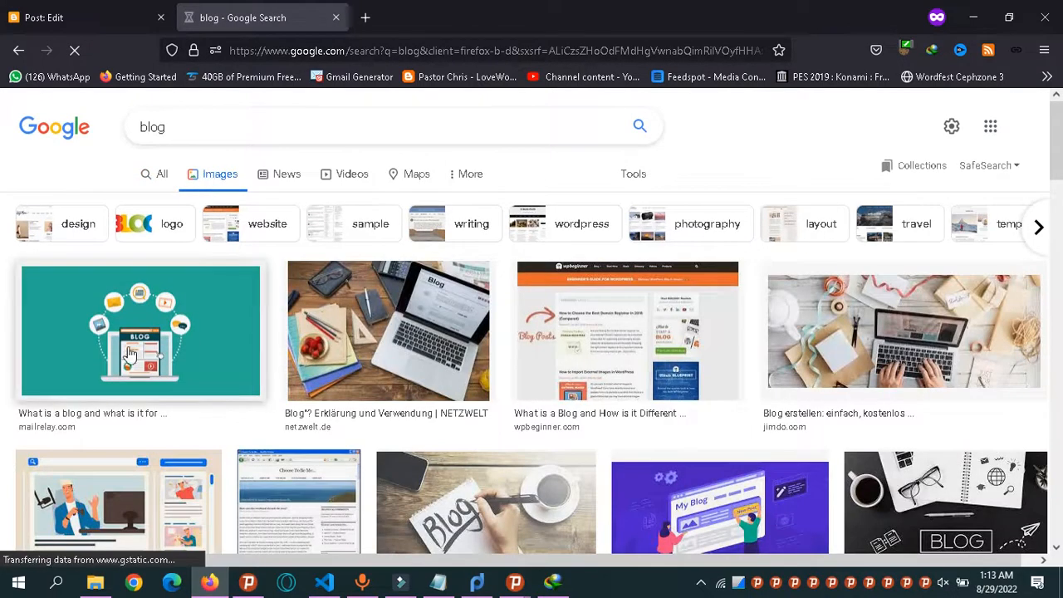
Step: Try using the image link of the teal blog illustration's search thumbnail as the post's image URL, and clear the field
right_click(182, 357)
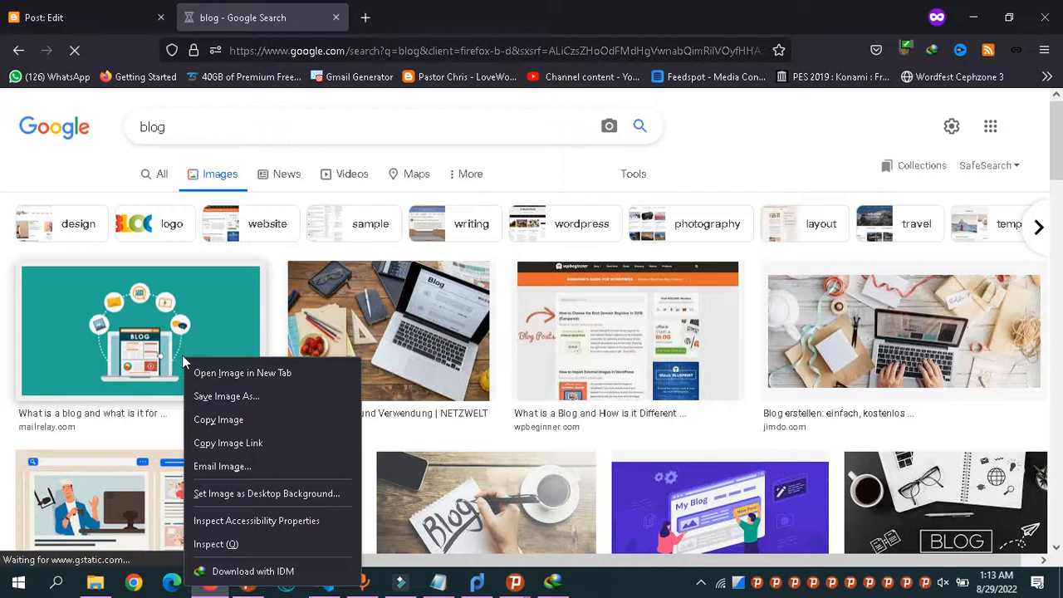
left_click(241, 442)
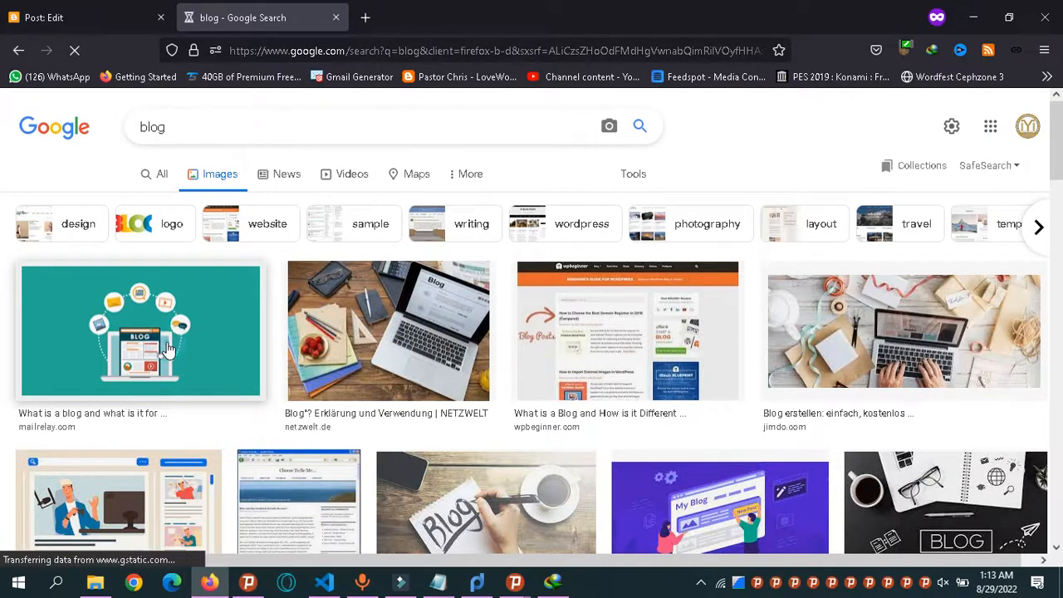
left_click(73, 12)
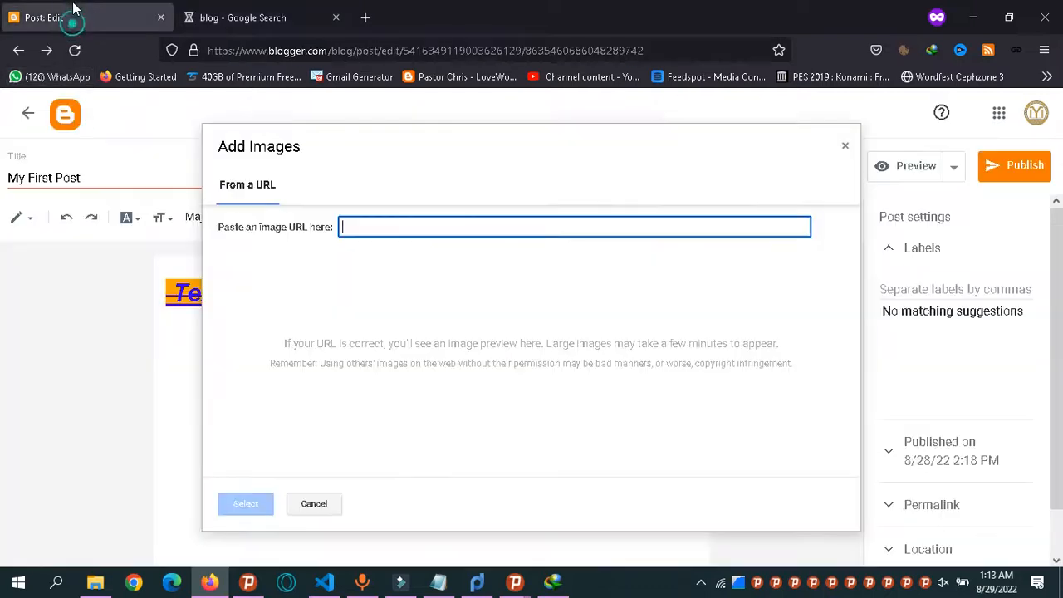
right_click(361, 226)
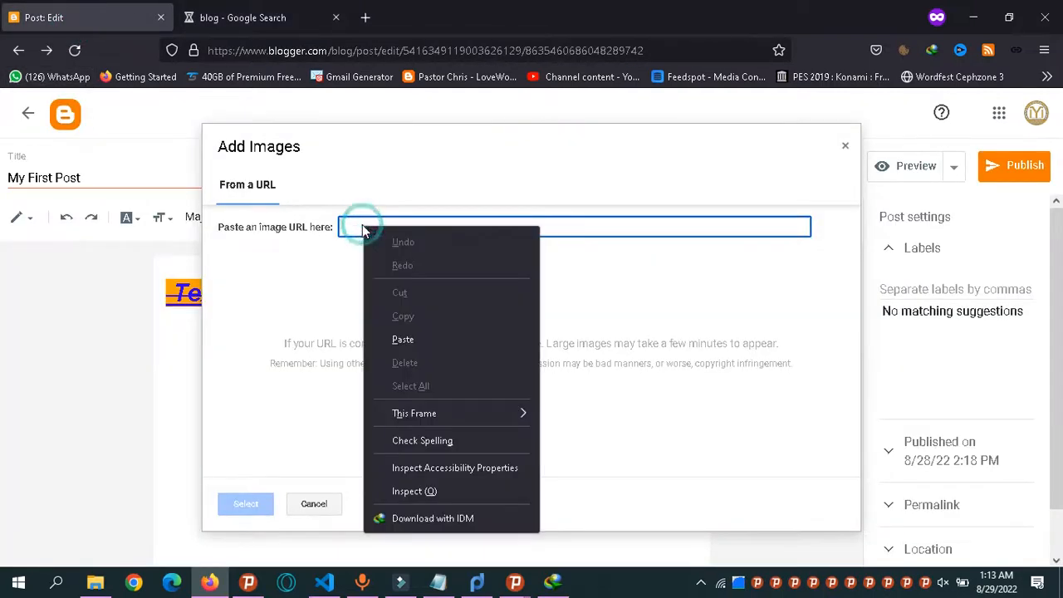
left_click(435, 338)
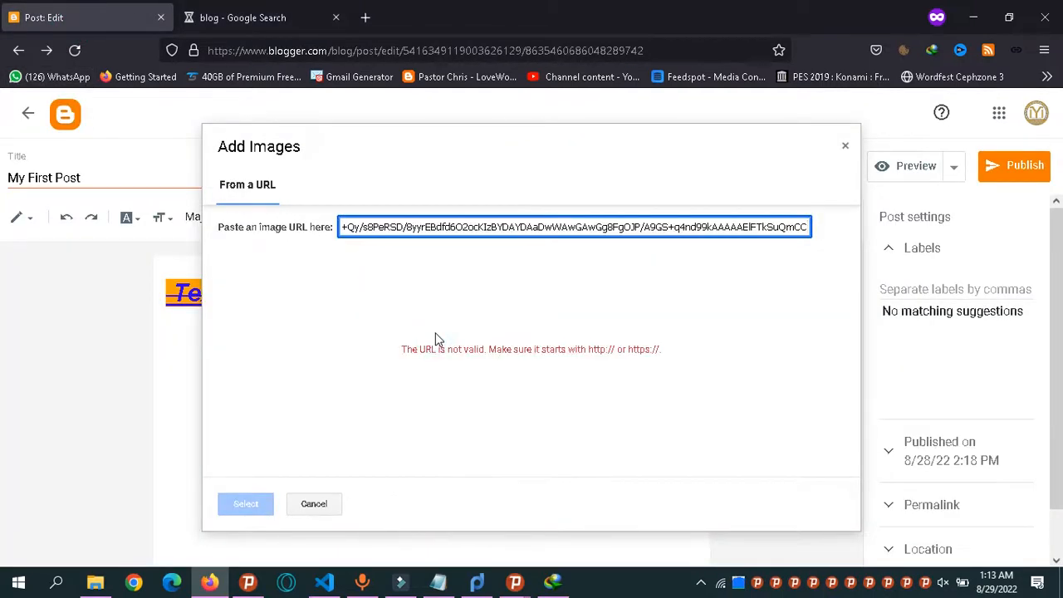
key("Home")
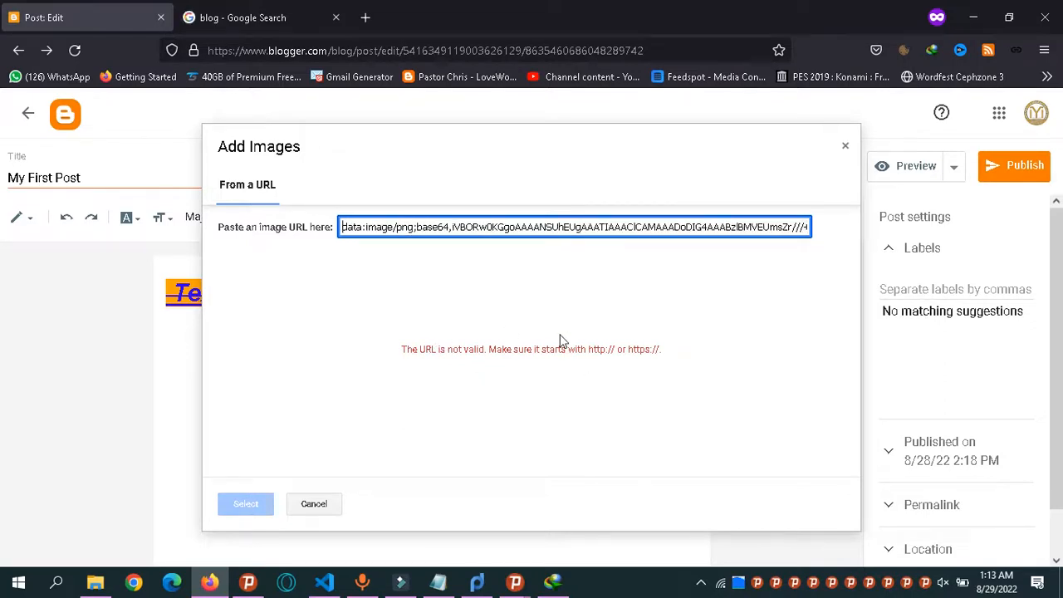
key("ctrl+a")
key("BackSpace")
Step: Copy the image link of the enlarged Mailrelay blog illustration in the Google image results
left_click(286, 18)
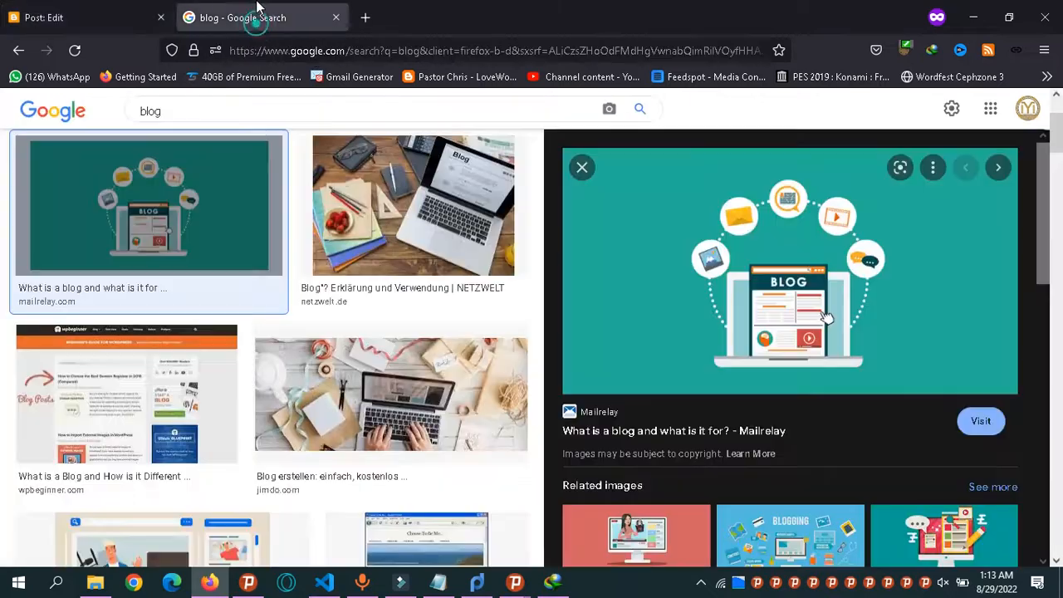
right_click(783, 251)
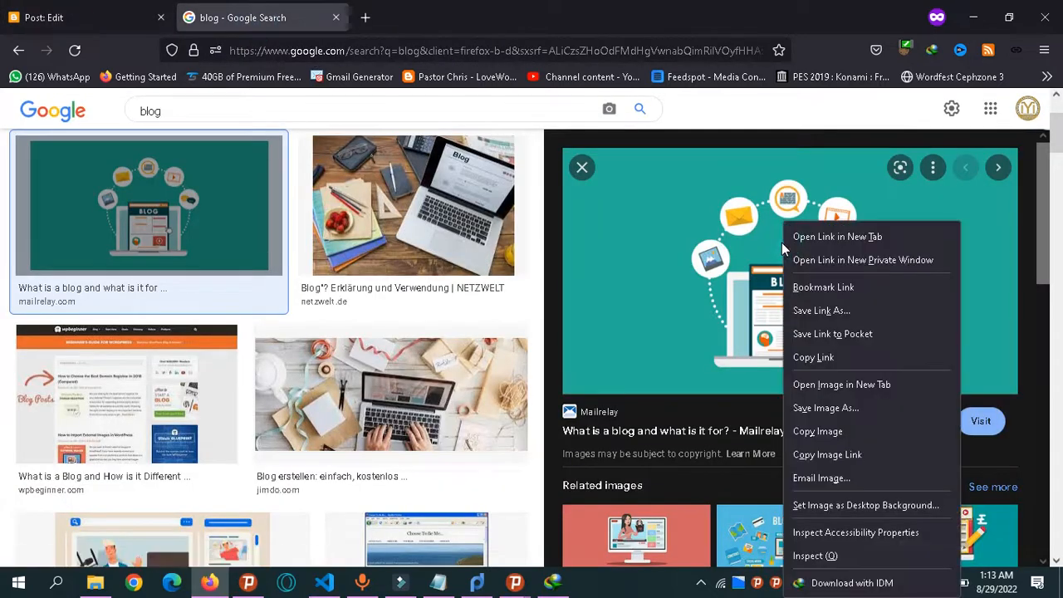
left_click(840, 428)
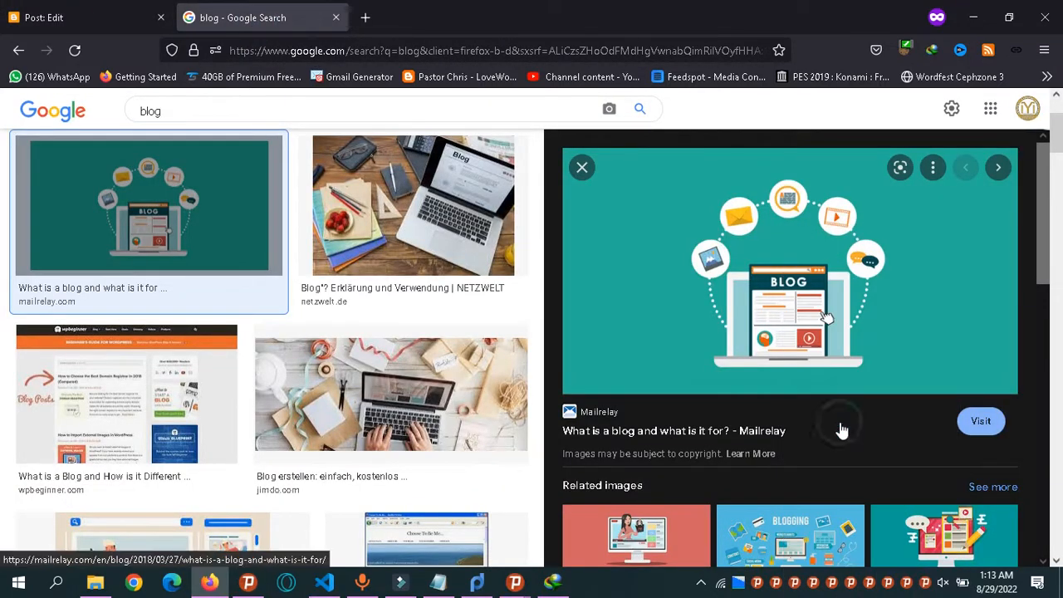
right_click(674, 254)
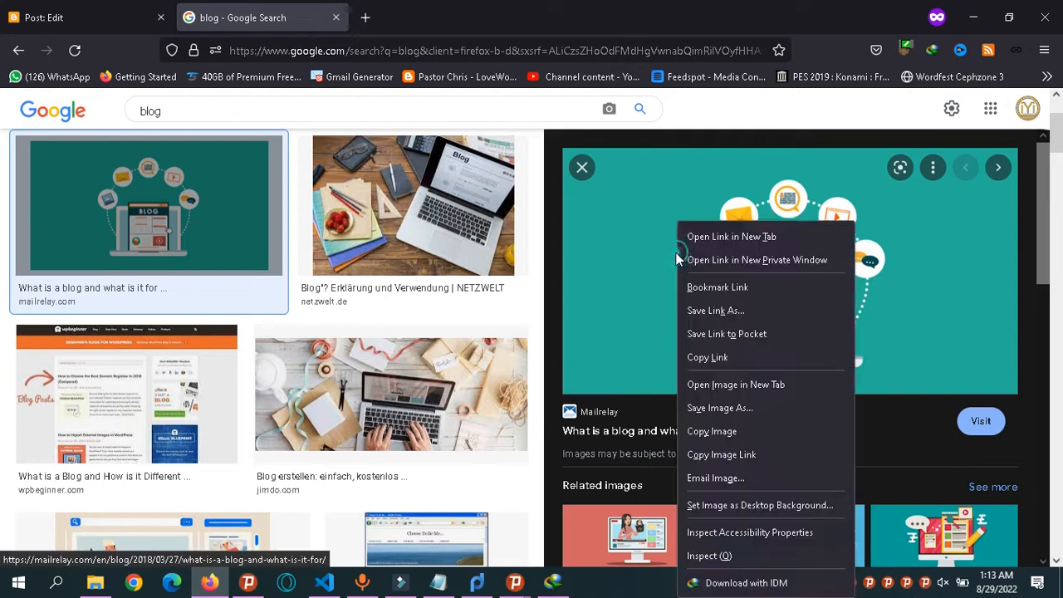
left_click(738, 448)
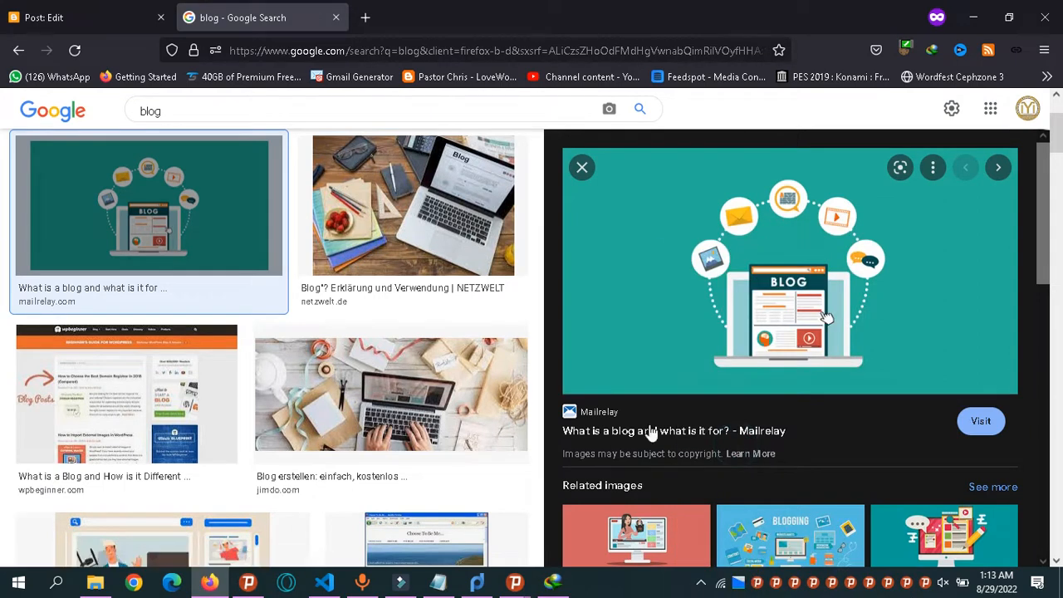
left_click(65, 17)
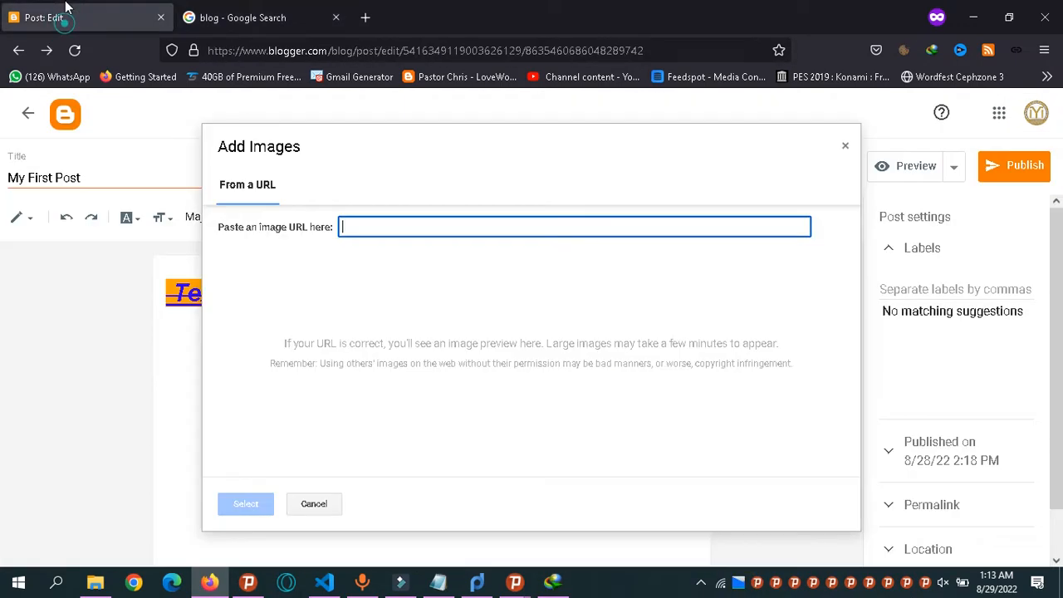
right_click(388, 230)
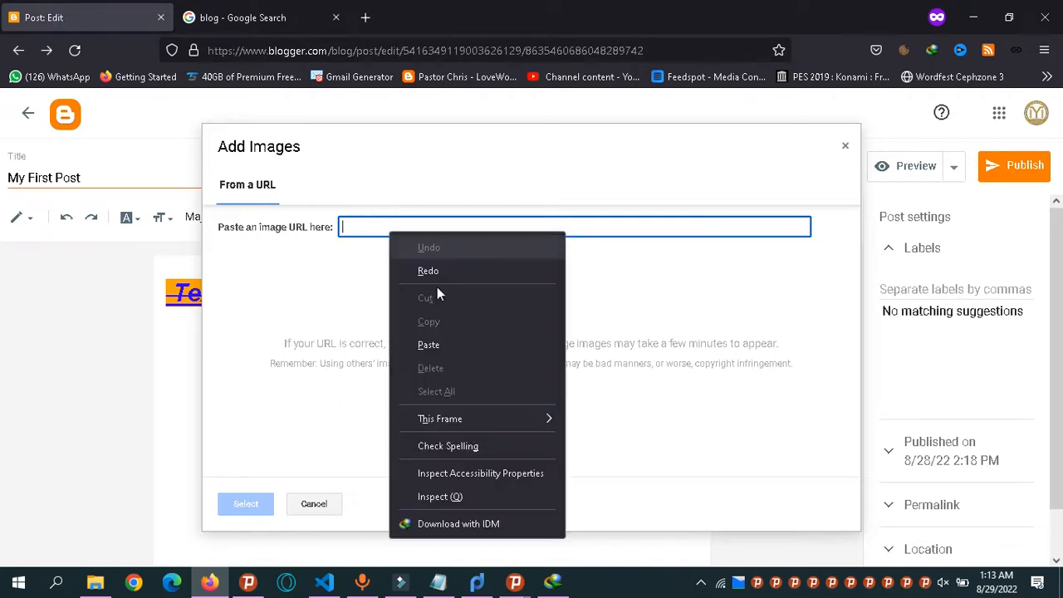
left_click(441, 341)
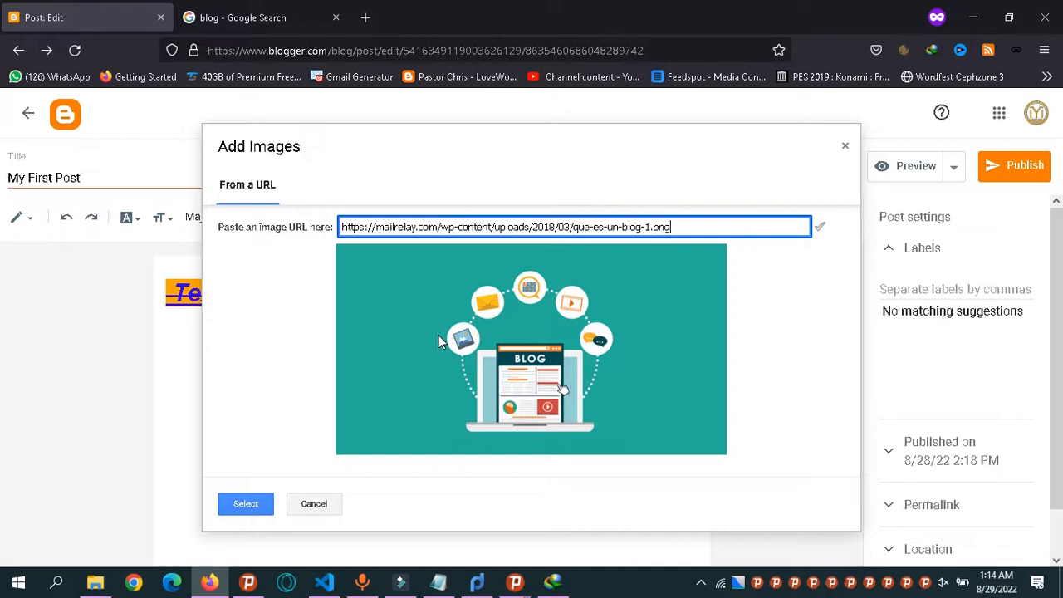
left_click(255, 498)
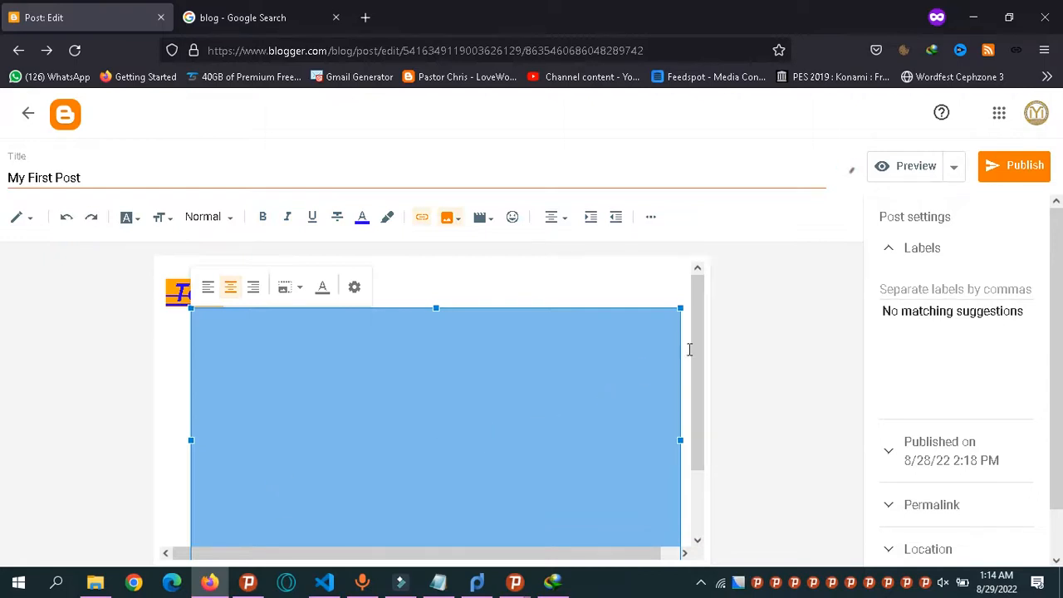
left_click_drag(696, 344, 702, 321)
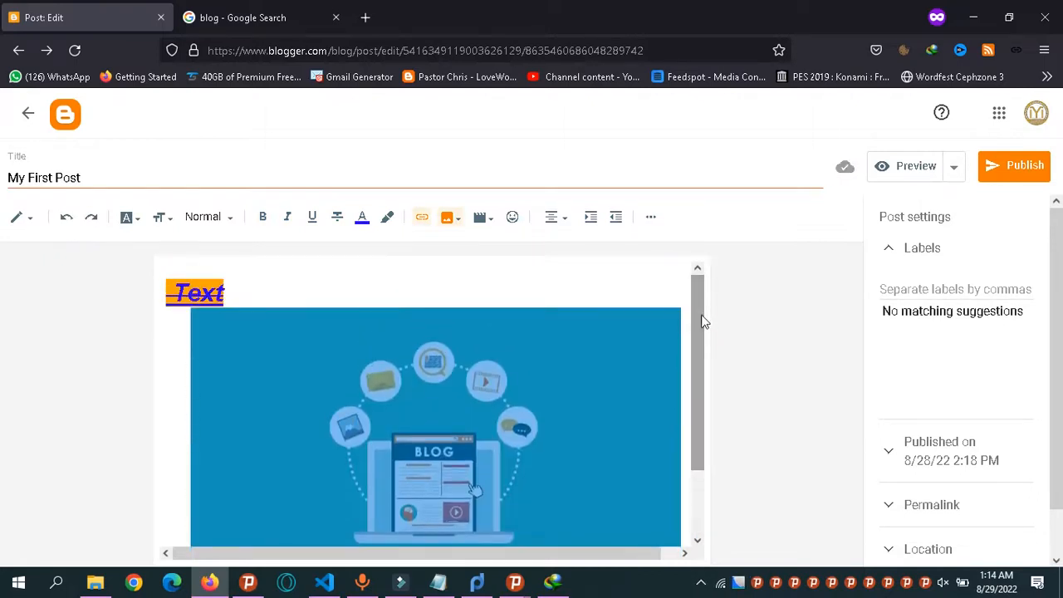
Step: Examine the options for the selected image, deselect it, and examine the available sources for inserting a video
left_click(462, 217)
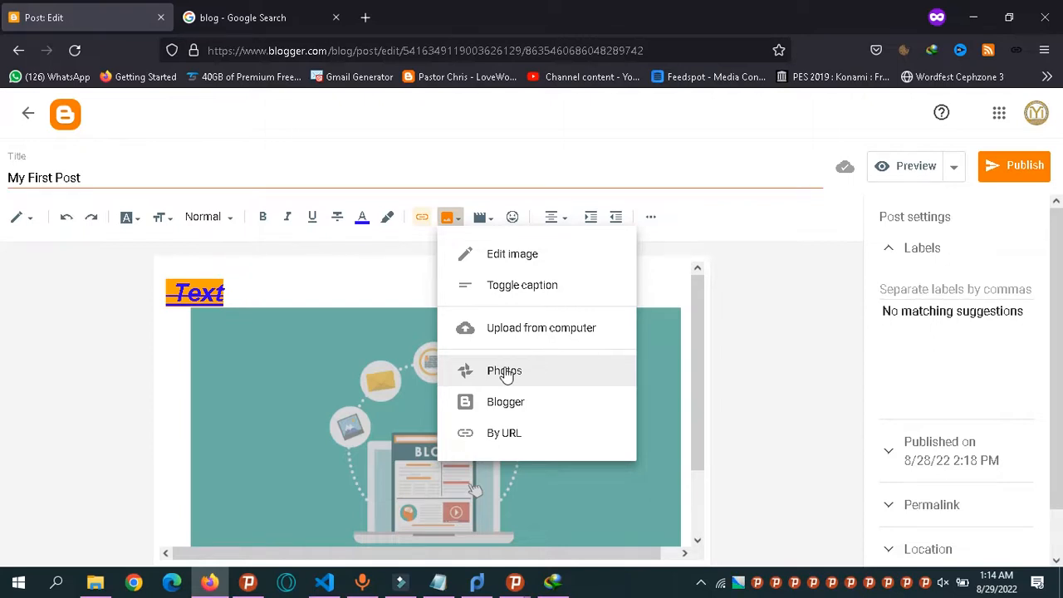
left_click(344, 304)
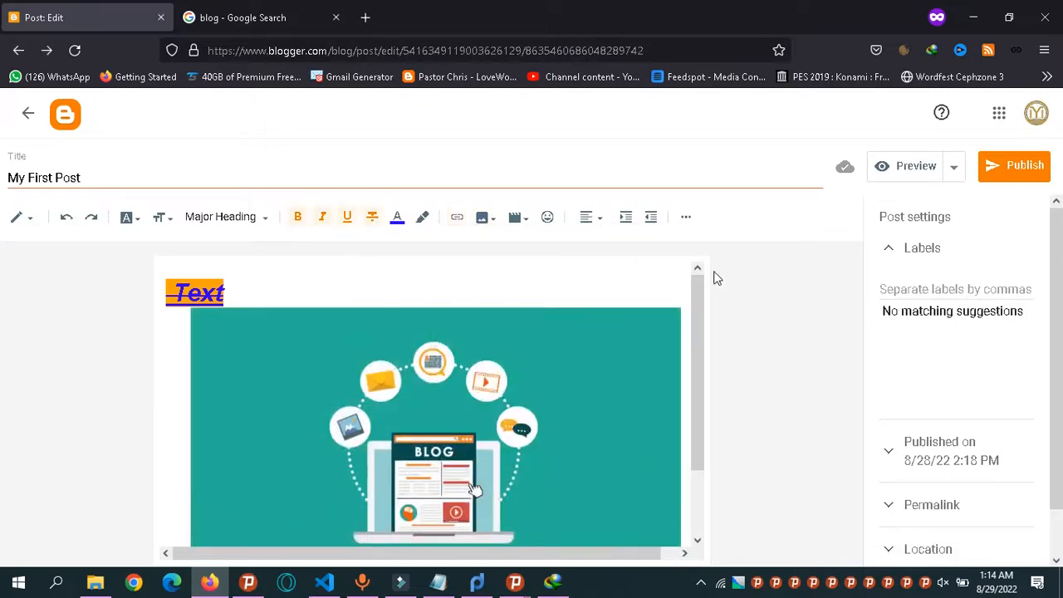
mouse_move(700, 289)
left_mouse_down()
mouse_move(710, 362)
mouse_move(701, 278)
left_mouse_up()
left_click(528, 217)
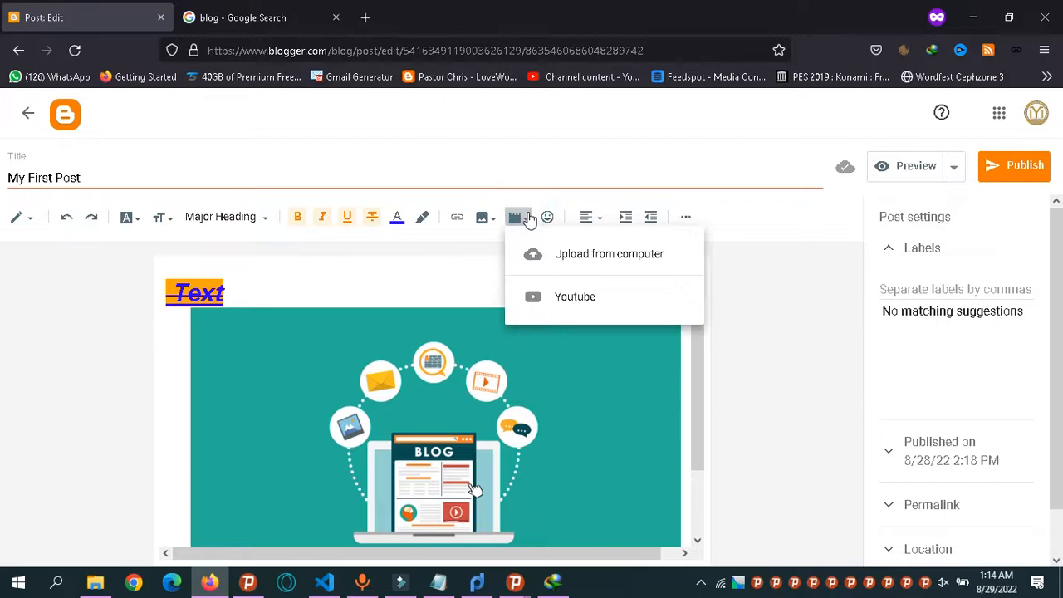
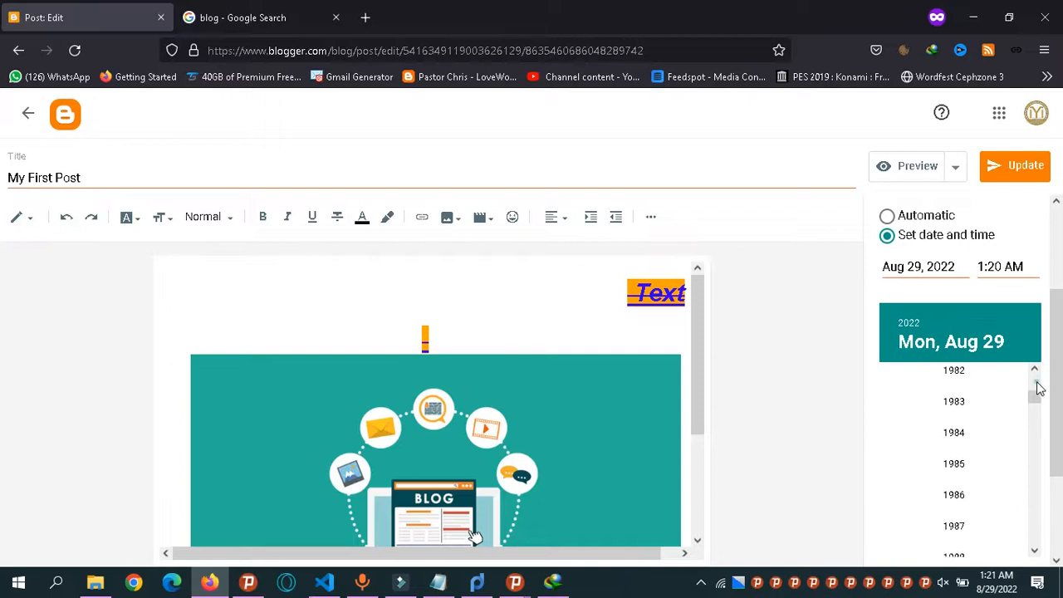
Step: Set the post's publication date to August 29, 1980, and update the post
left_click(954, 461)
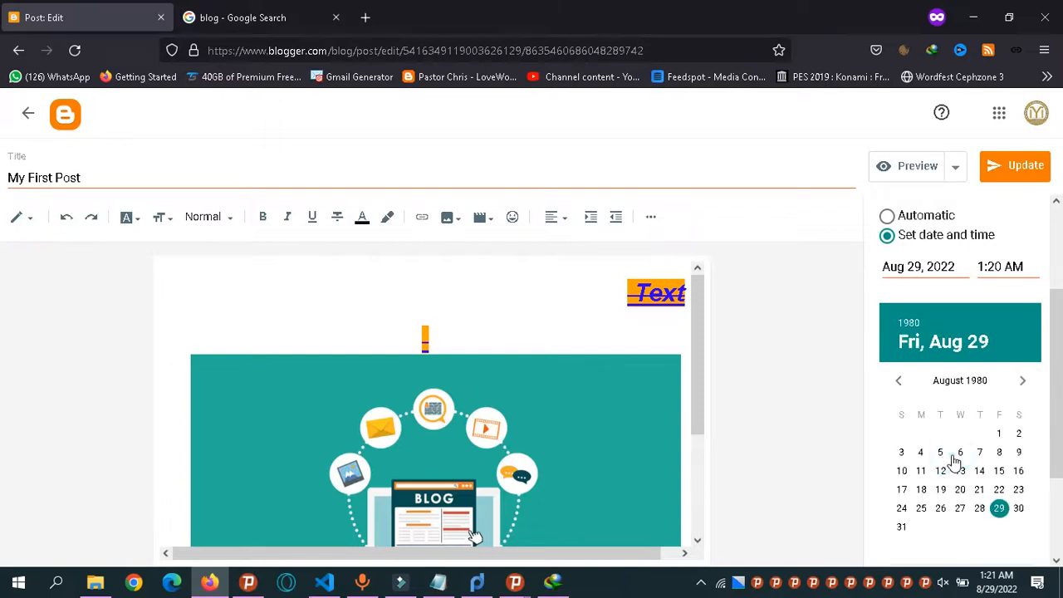
scroll(997, 415, "down", 2)
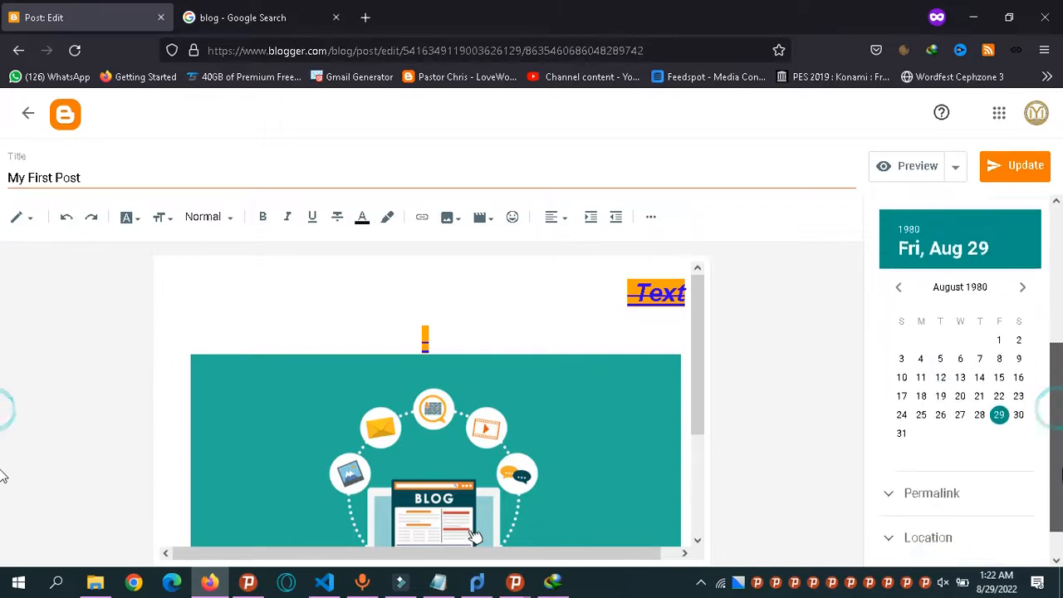
left_click(997, 413)
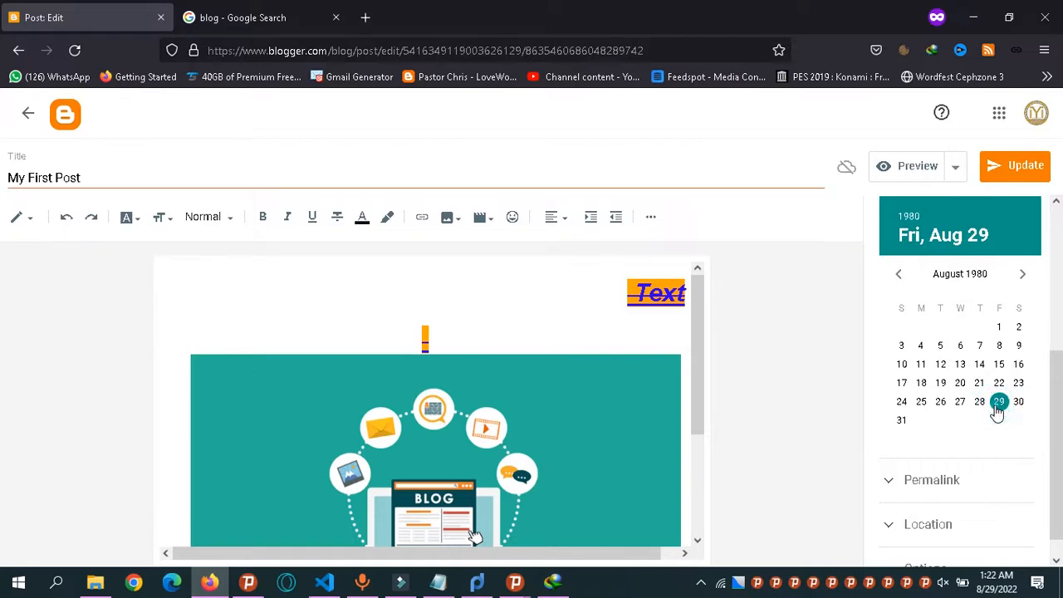
scroll(1060, 371, "up", 1)
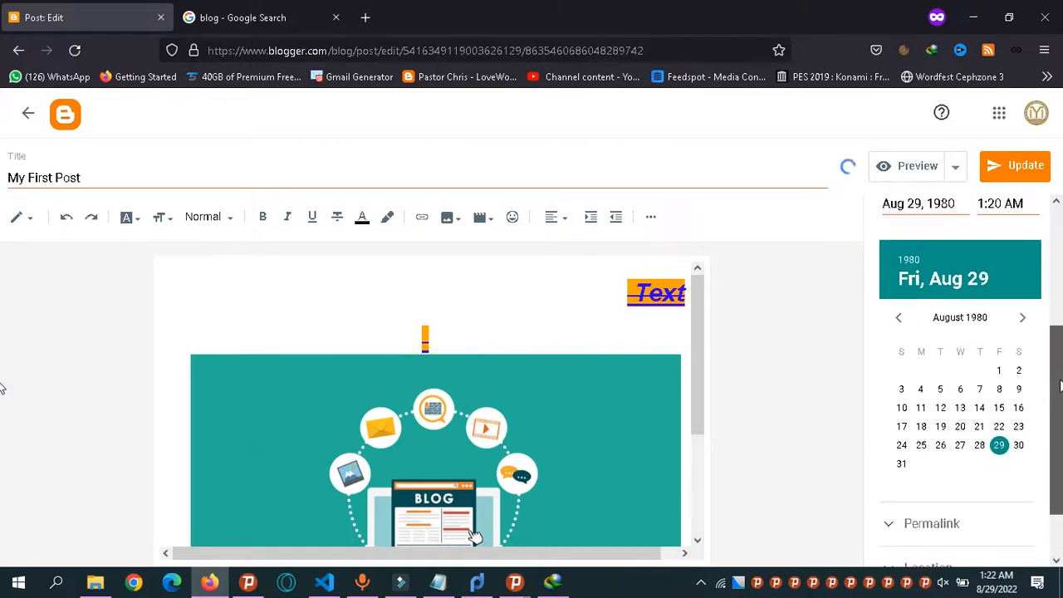
scroll(1059, 371, "up", 1)
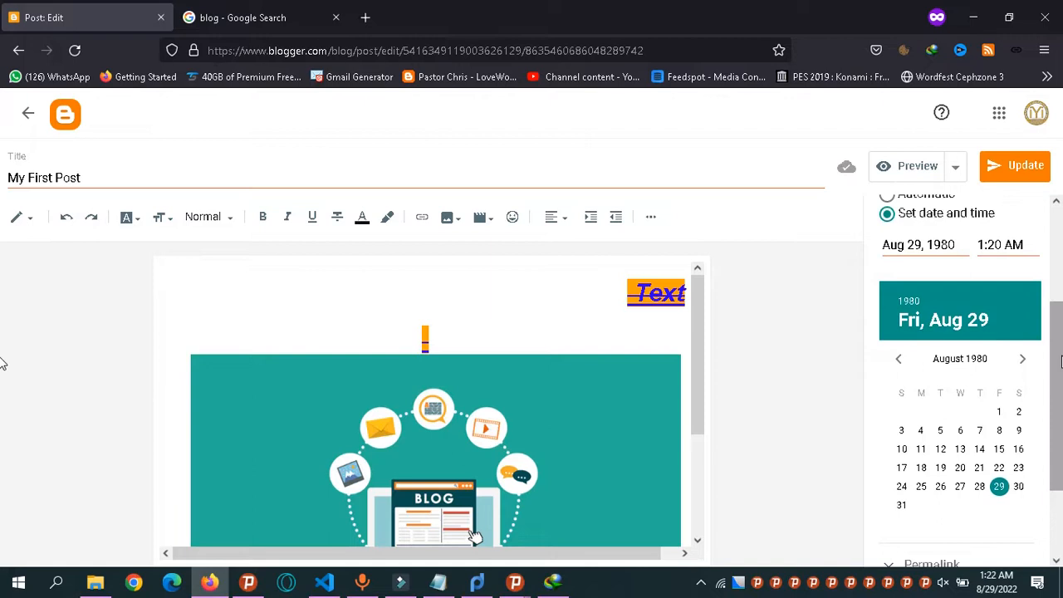
left_click(997, 178)
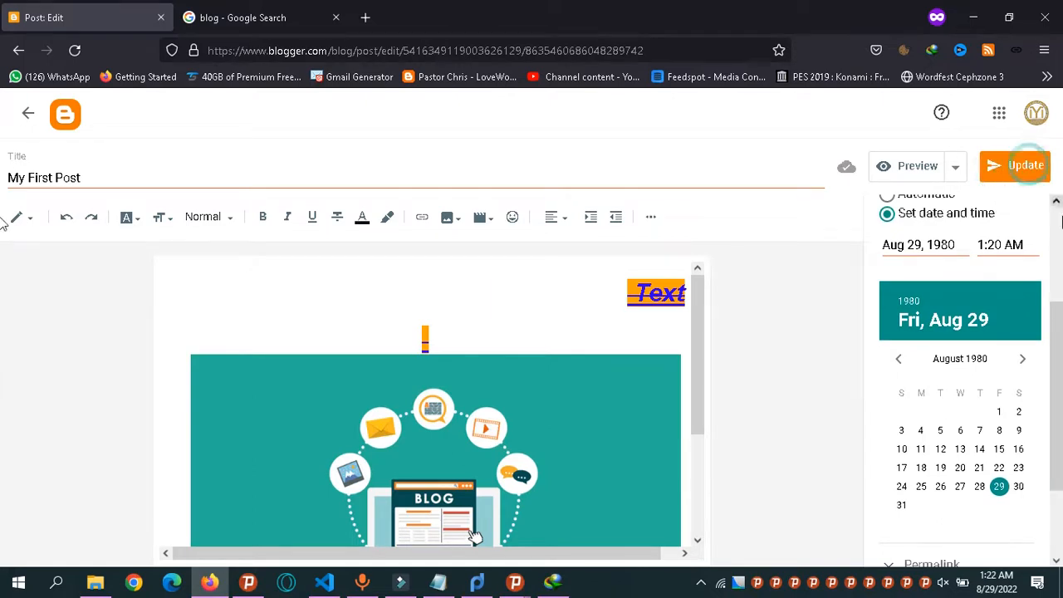
Step: Update the post, look over its remaining settings, and return to the blog's list of posts
left_click(1018, 172)
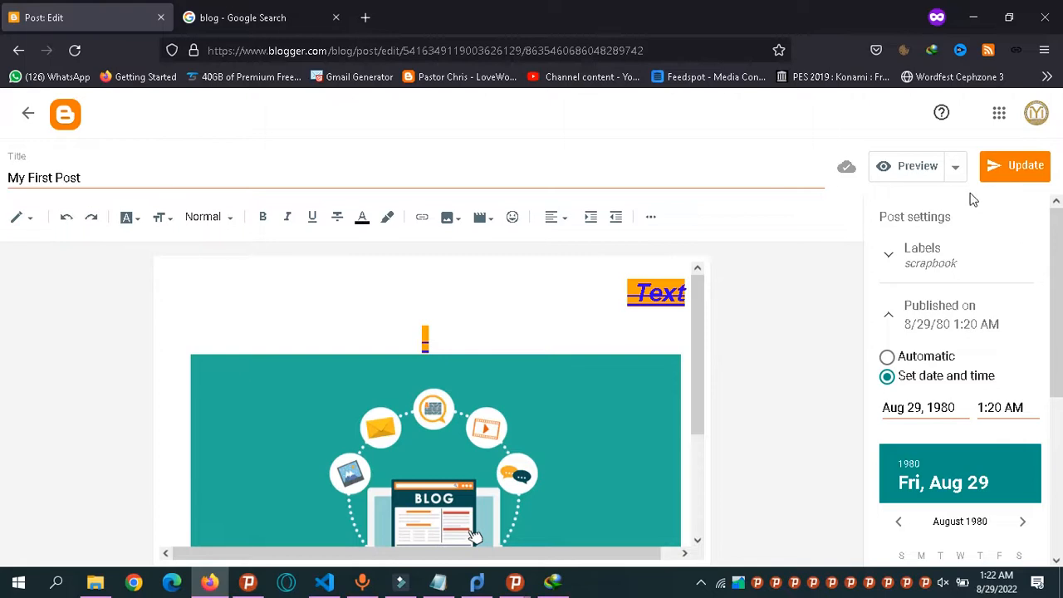
left_click_drag(1061, 364, 1062, 568)
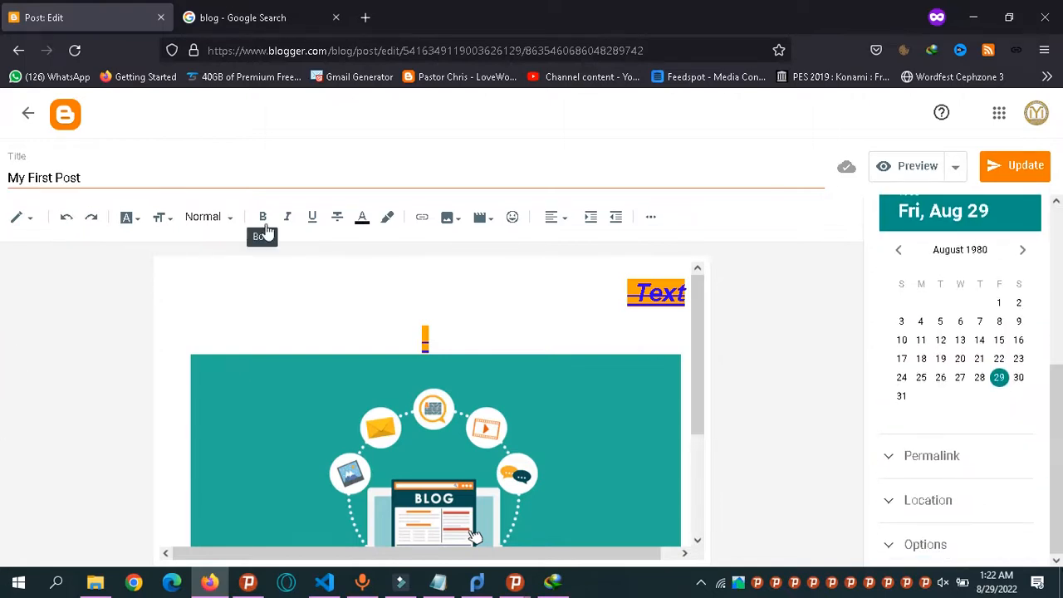
left_click(222, 10)
left_click(107, 15)
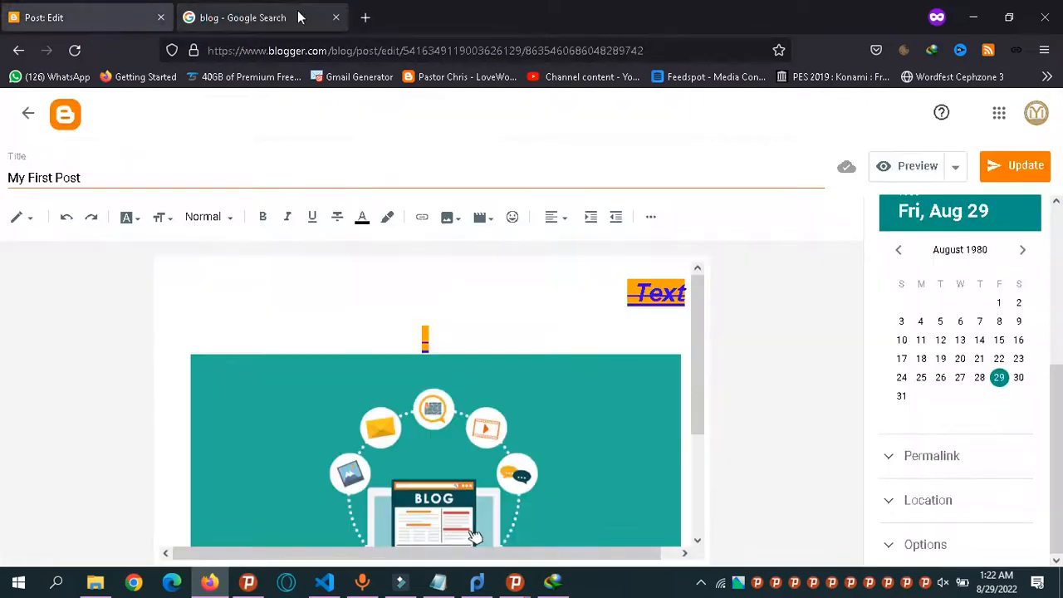
left_click(27, 114)
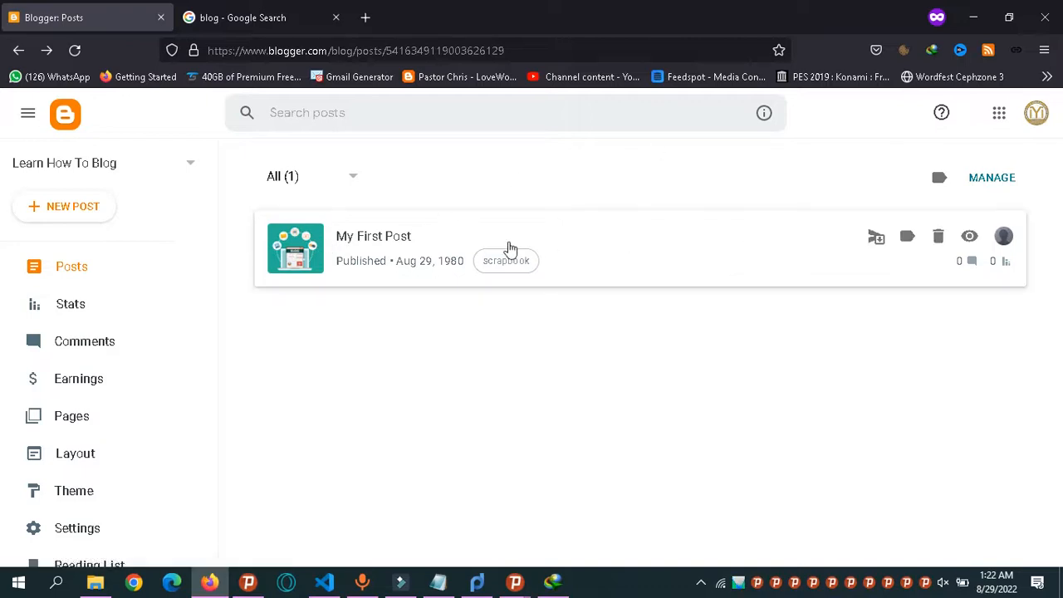
Step: Reopen My First Post and preview it, looking down to the inserted blog image
left_click(383, 238)
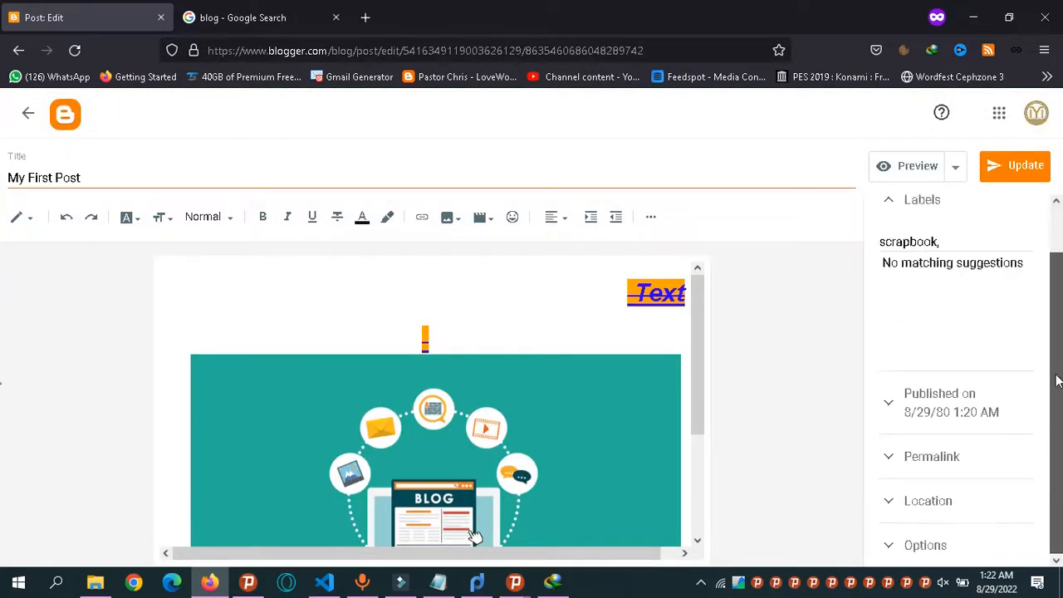
left_click(955, 168)
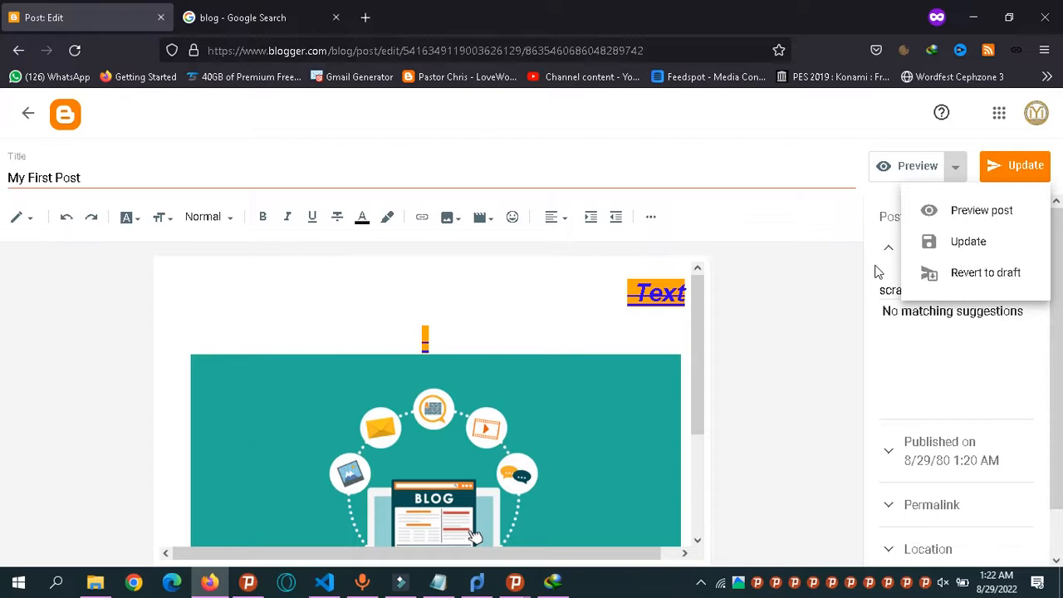
left_click(963, 217)
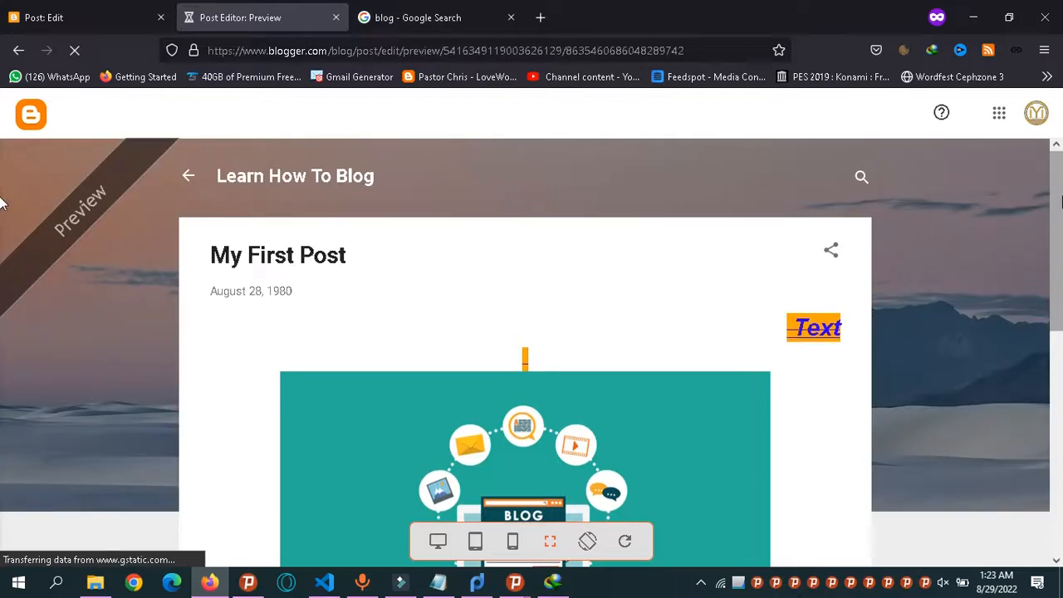
left_click_drag(1061, 198, 1061, 264)
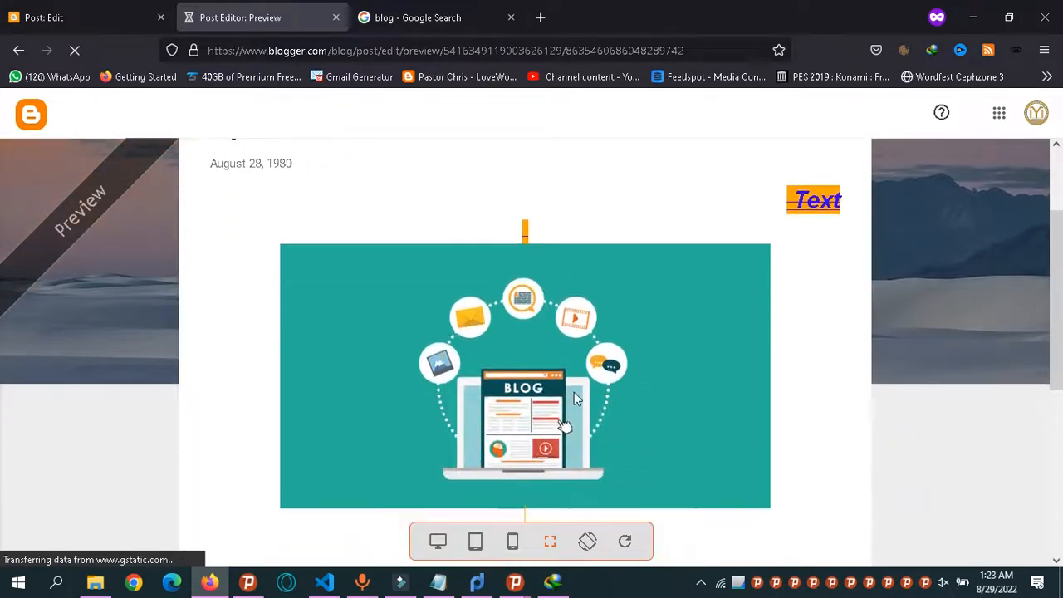
Step: Compare the post preview in desktop, tablet, phone and fullscreen views, try rotating and refreshing it, and close the preview
left_click(437, 542)
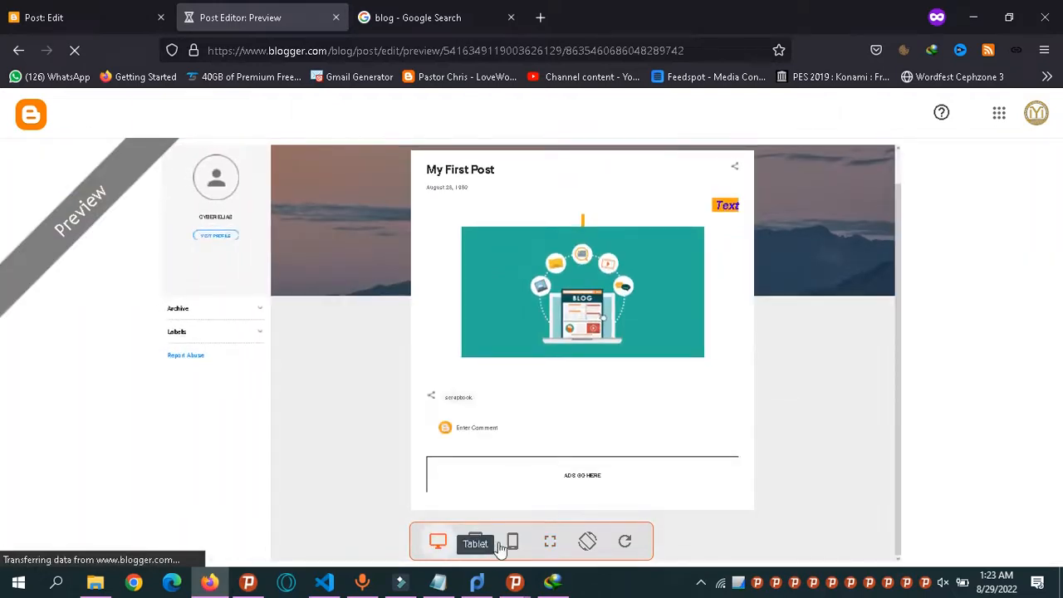
left_click(474, 543)
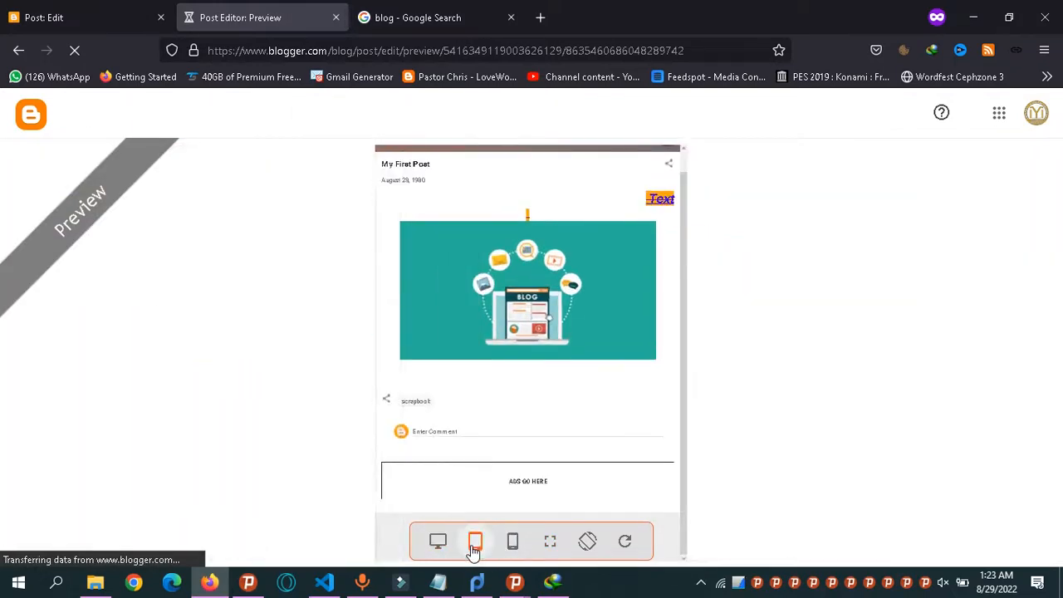
left_click(512, 543)
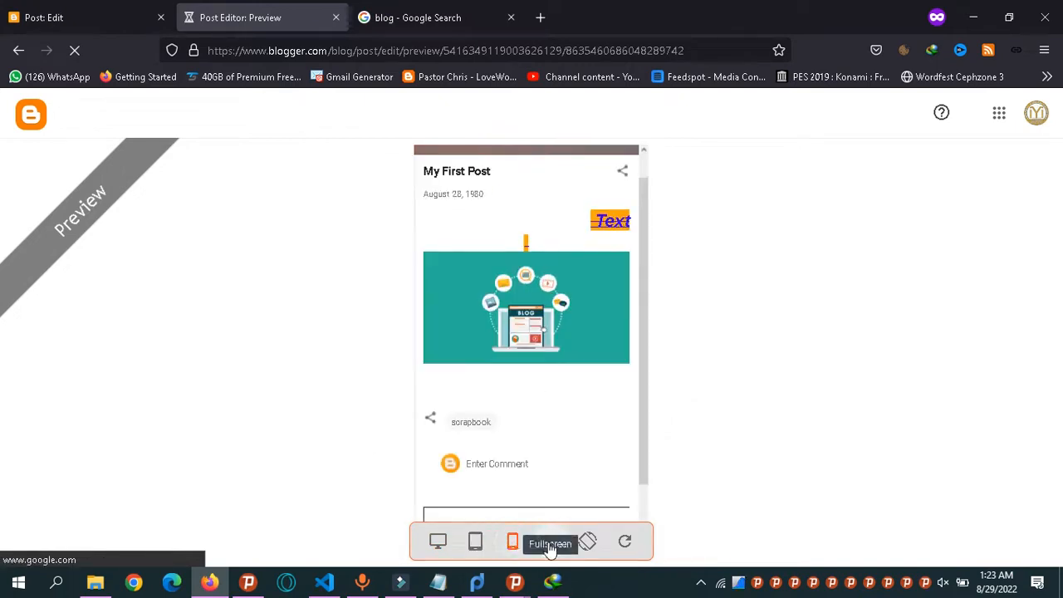
left_click(549, 545)
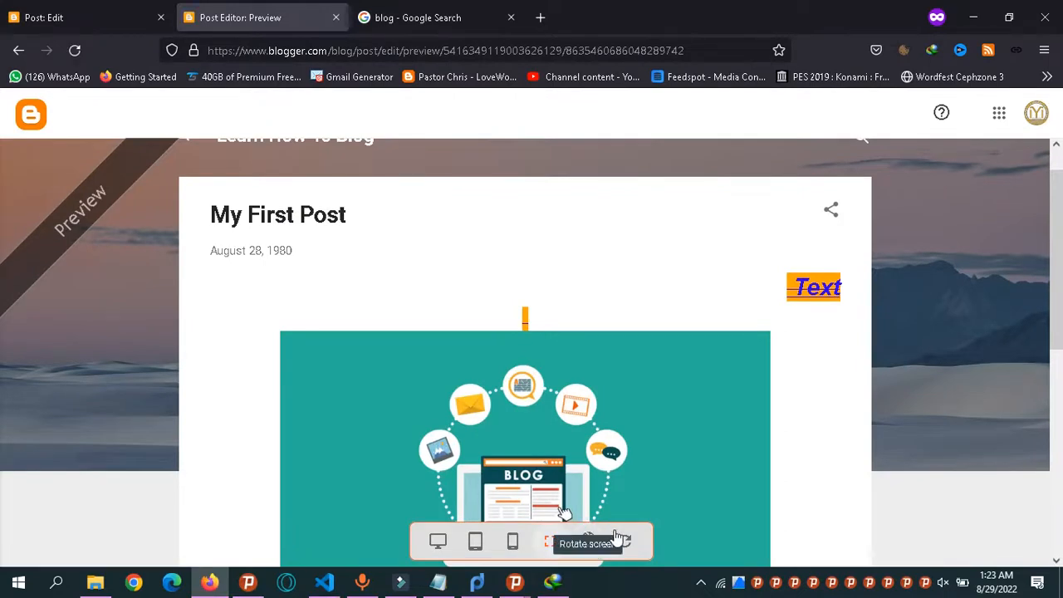
left_click(586, 539)
left_click(586, 539)
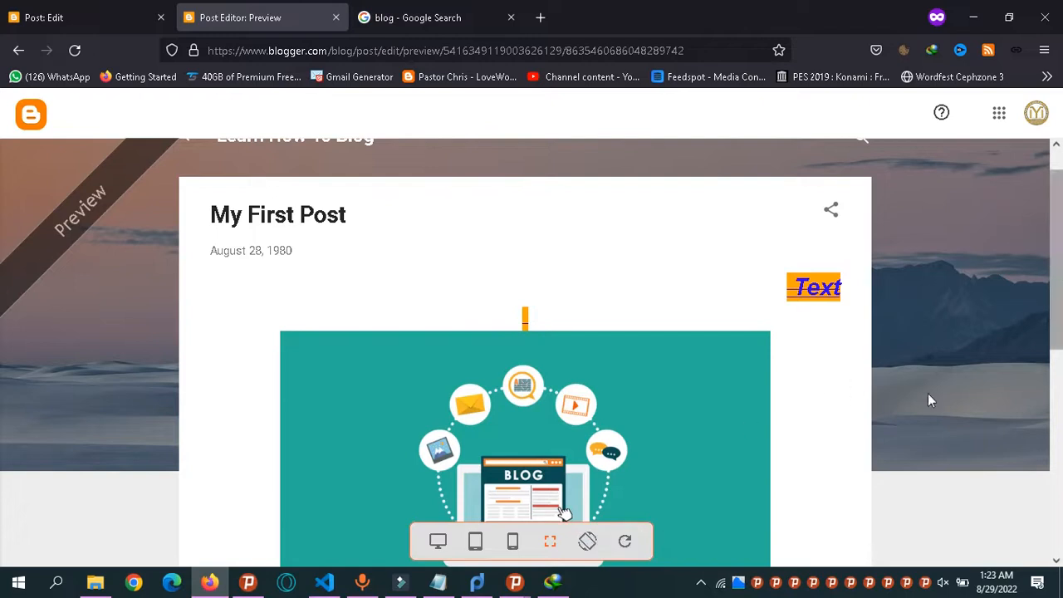
left_click(622, 542)
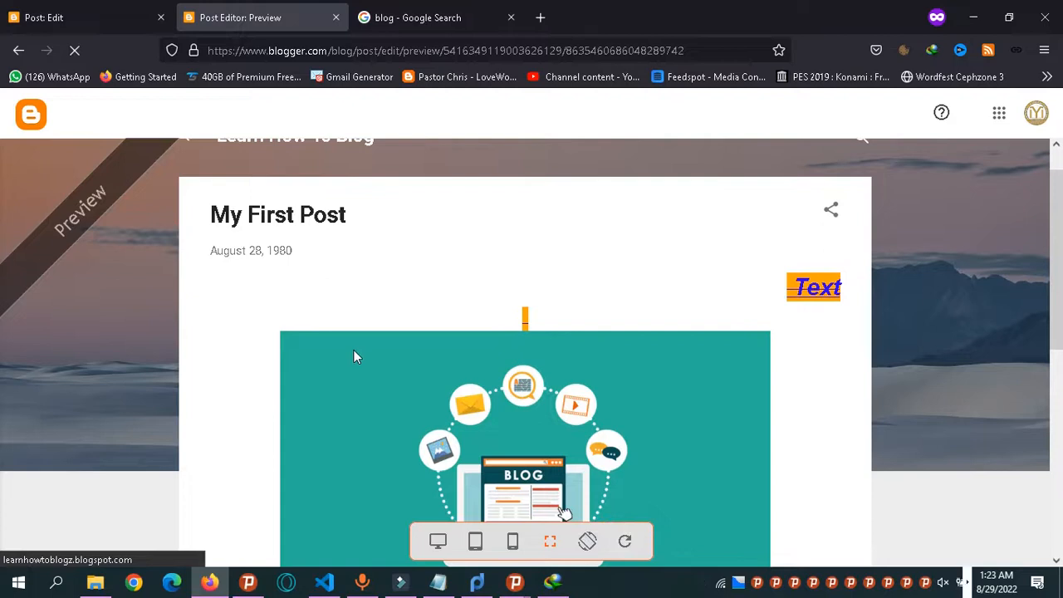
left_click(335, 18)
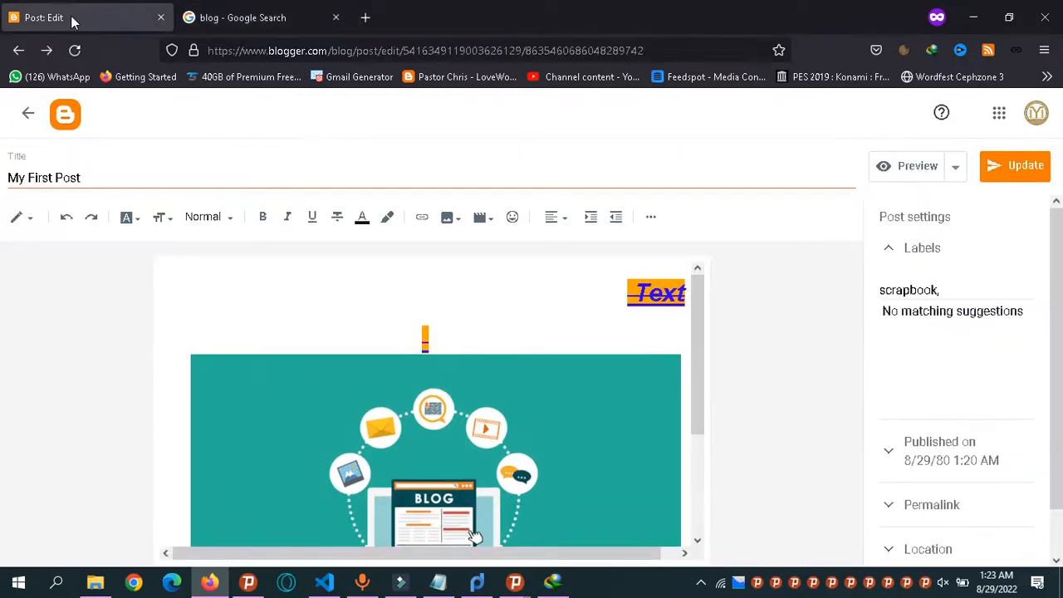
Step: Return to the list of posts and delete My First Post through the post management mode
left_click(25, 116)
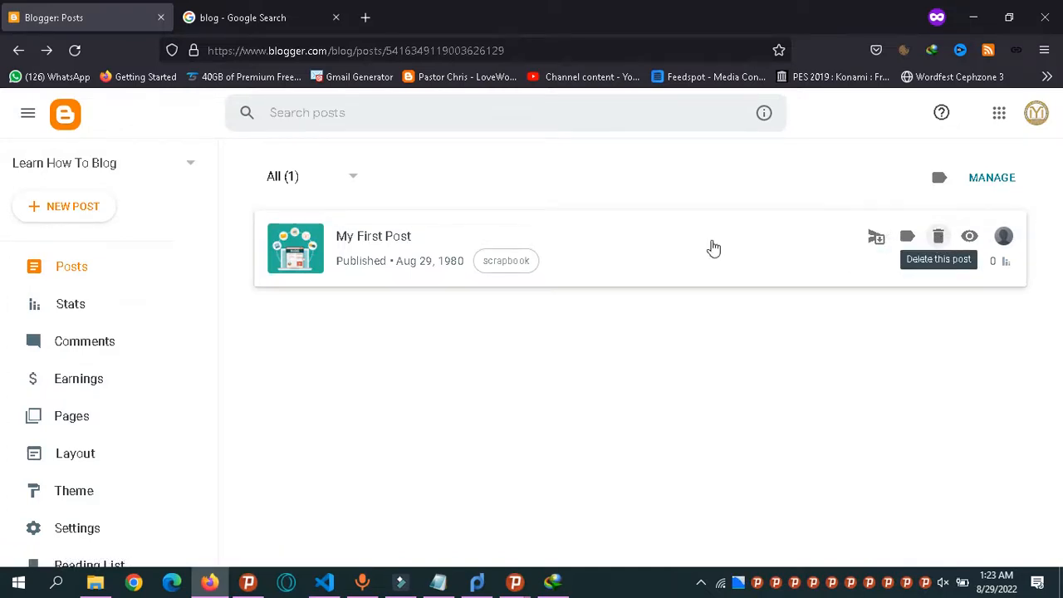
left_click(992, 177)
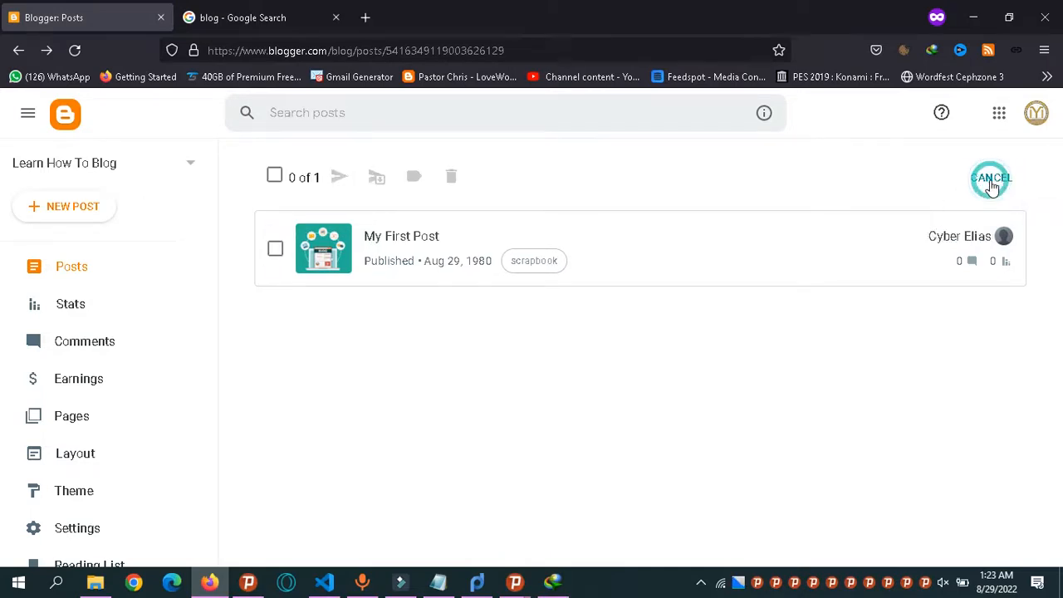
left_click(276, 253)
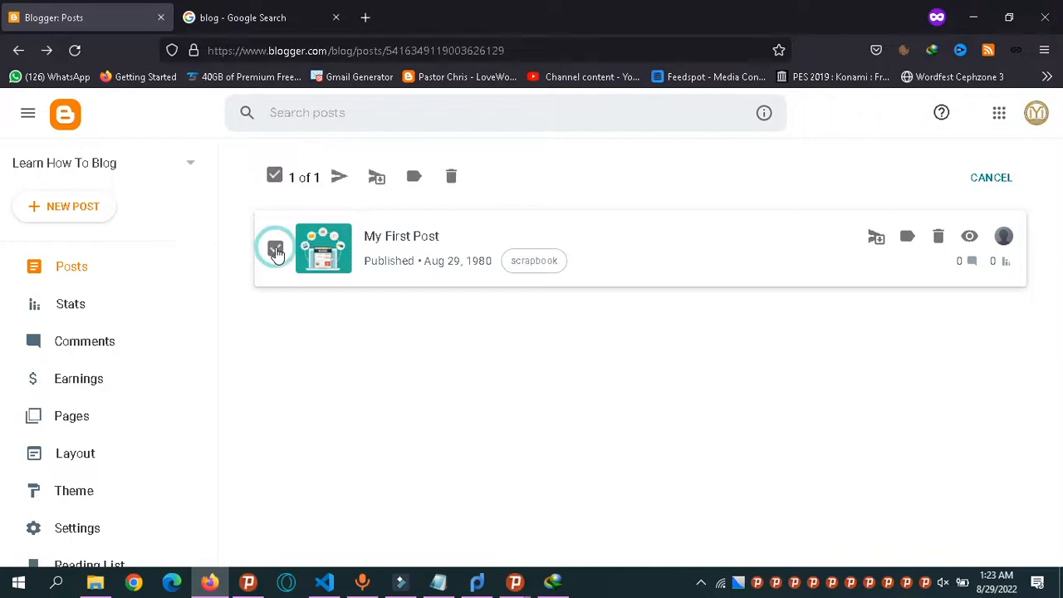
left_click(451, 178)
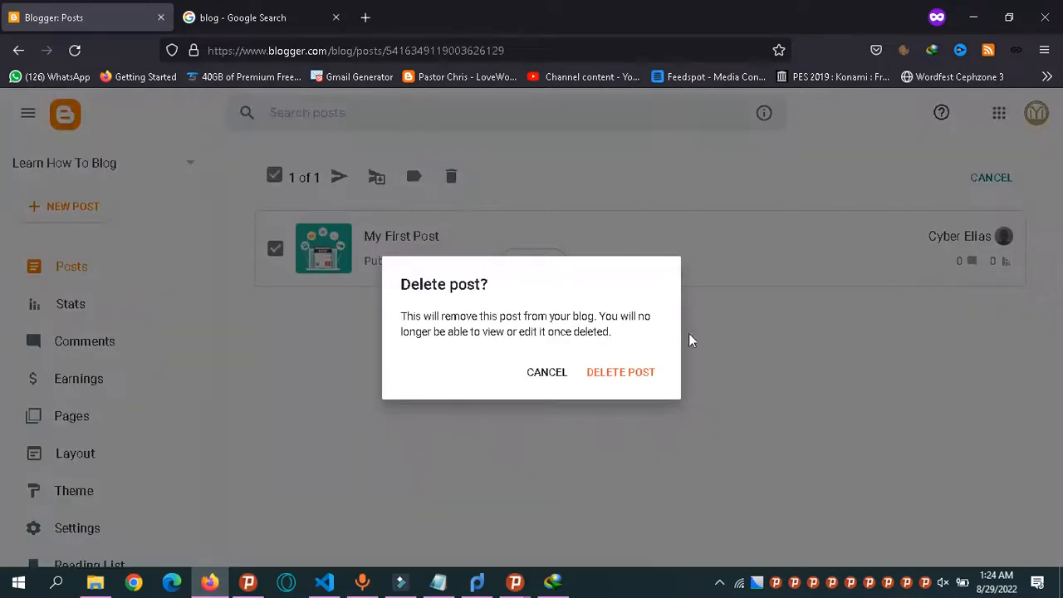
left_click(622, 375)
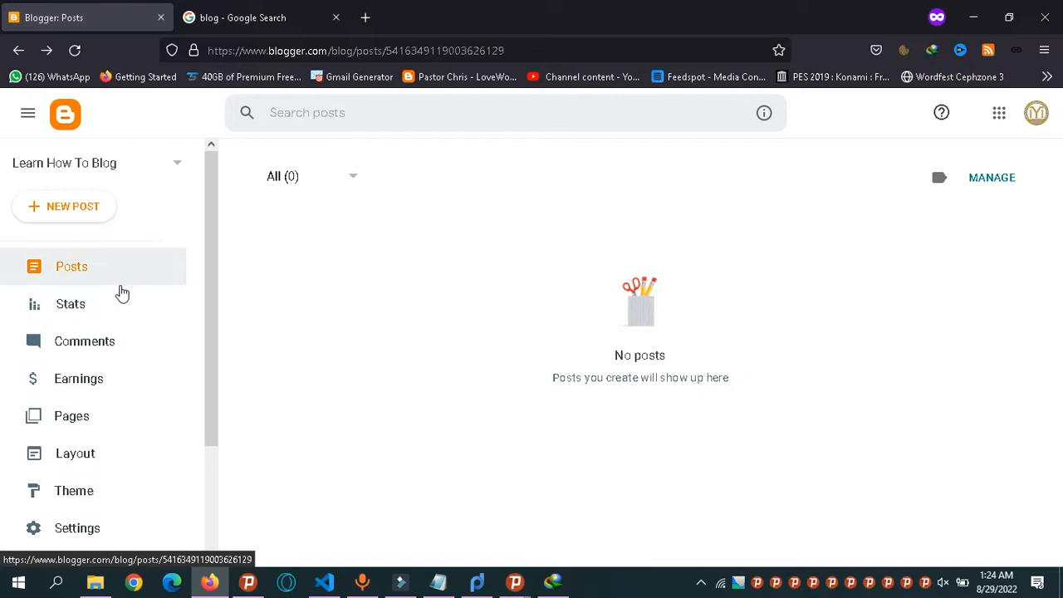
Step: View the blog's Stats section and its Comments section
left_click(91, 305)
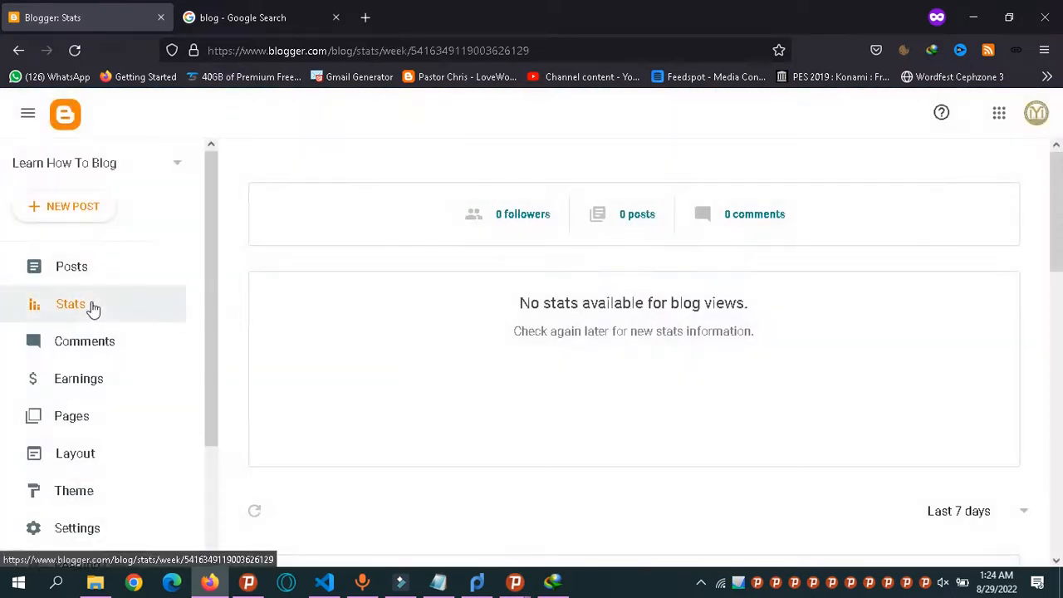
left_click_drag(1062, 243, 1053, 218)
left_click(59, 349)
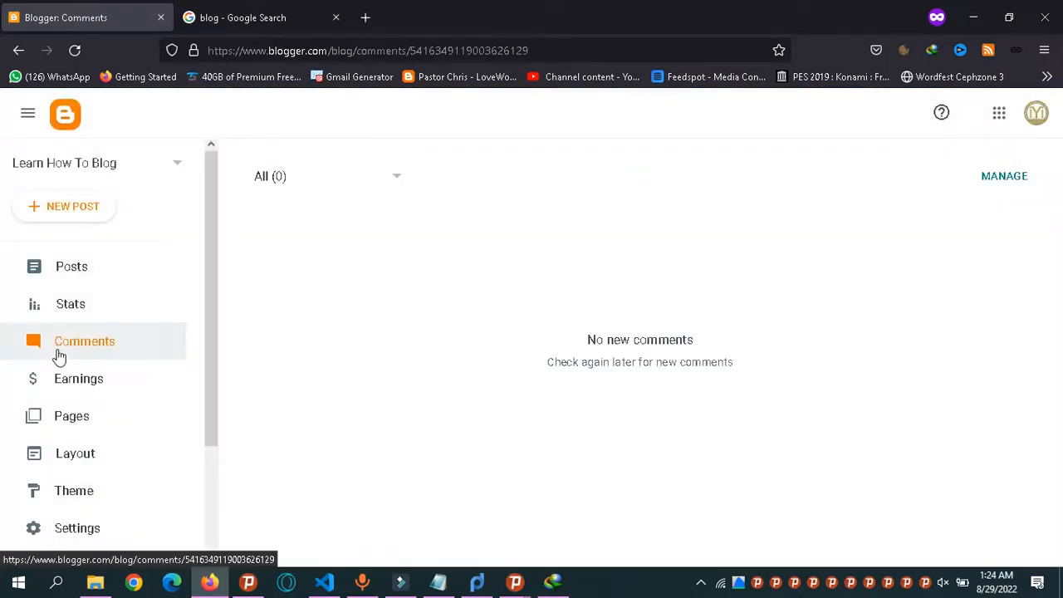
mouse_move(210, 369)
left_mouse_down()
mouse_move(219, 474)
mouse_move(210, 360)
left_mouse_up()
left_click_drag(218, 432, 211, 368)
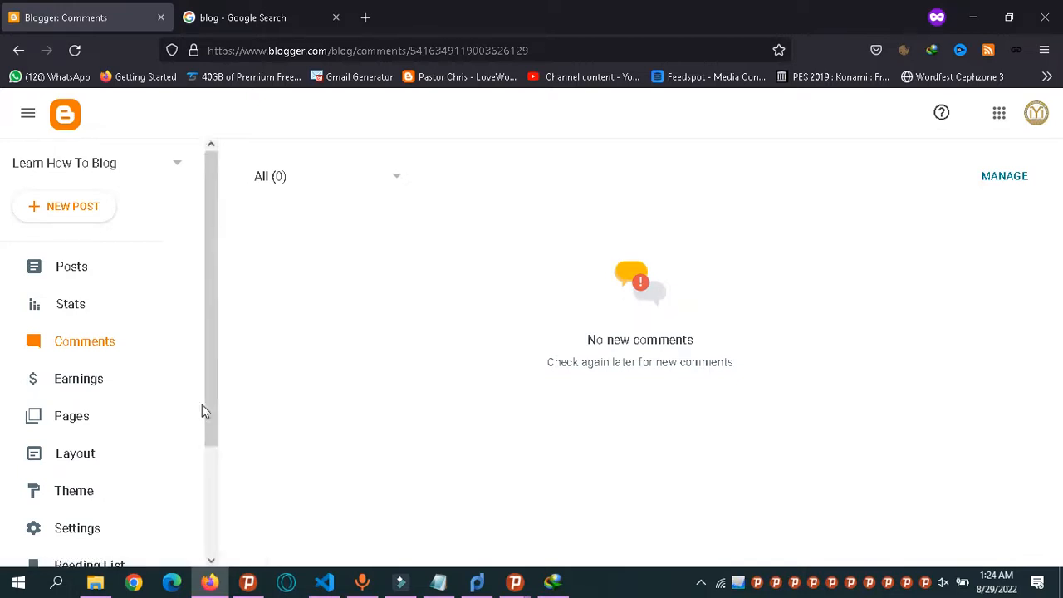
Step: View the blog's Earnings section with its AdSense connection options, and its Pages section
left_click(82, 392)
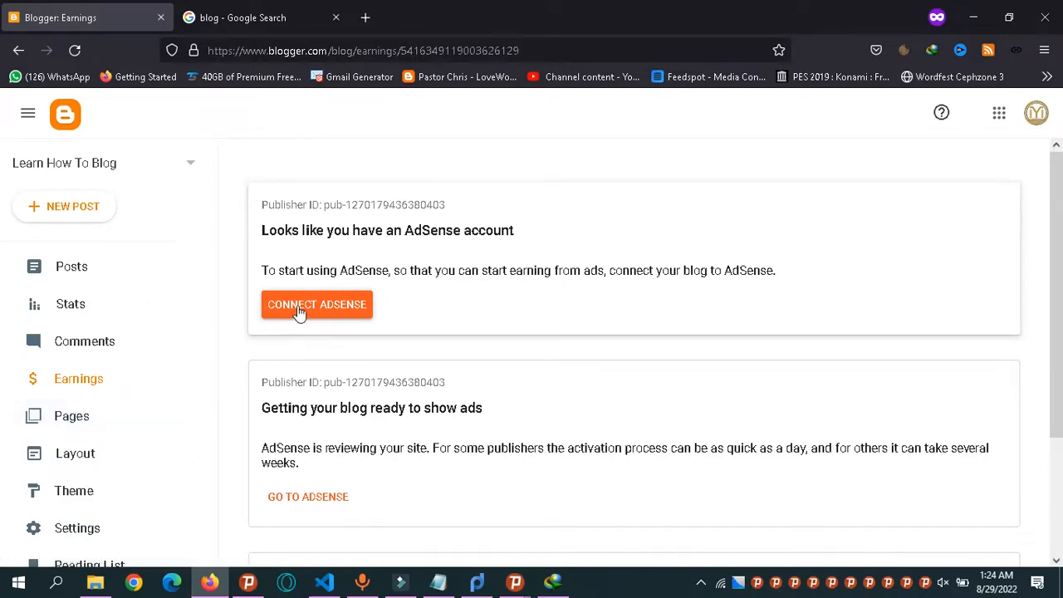
left_click(210, 387)
left_click_drag(210, 387, 188, 430)
left_click(73, 358)
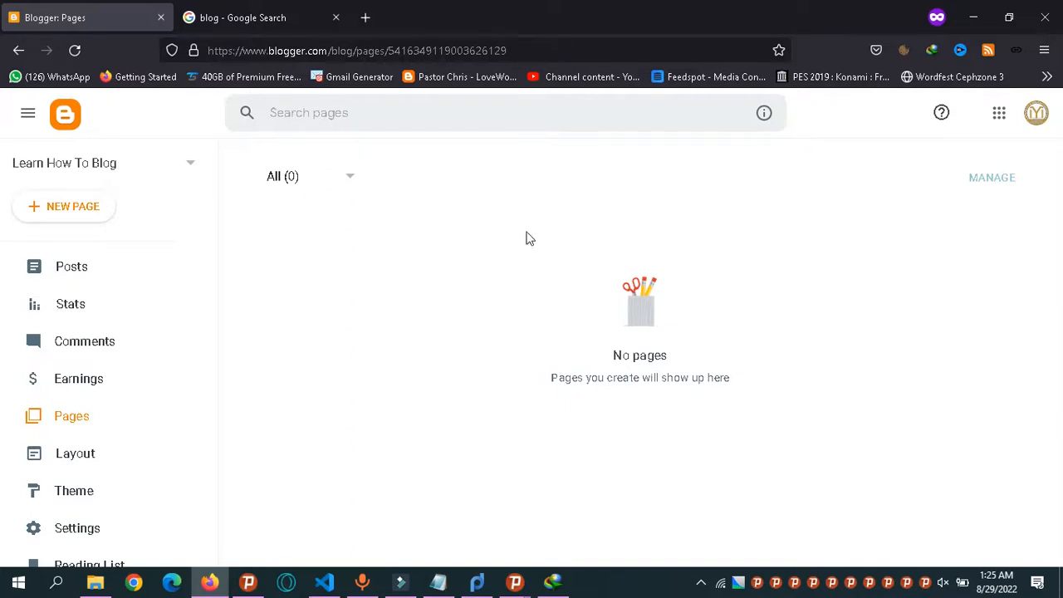
Step: View the blog's Layout section and briefly open and dismiss the gadget list of the Sidebar (Bottom) area
left_click(74, 455)
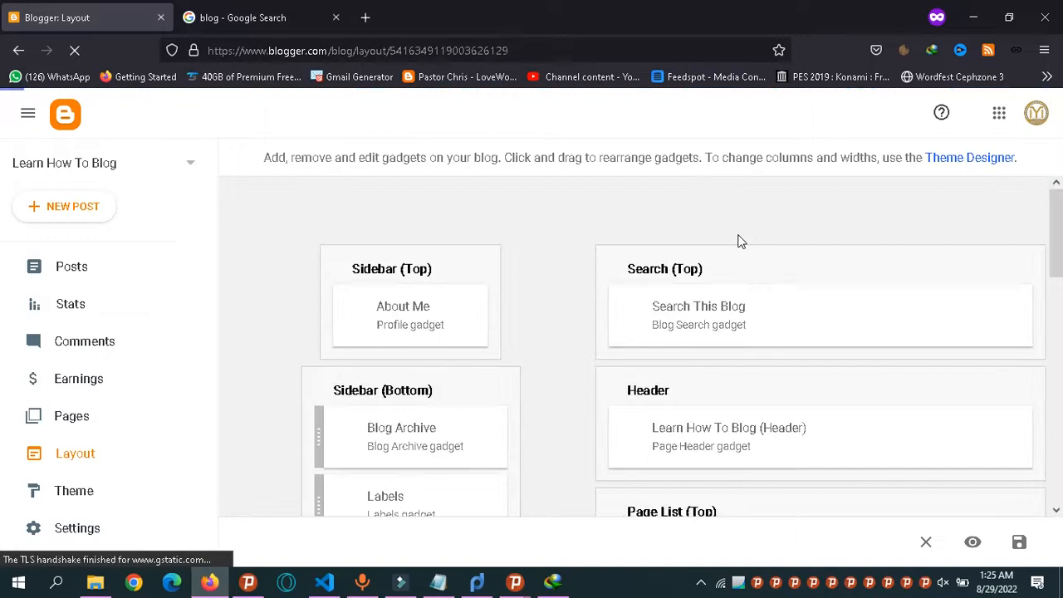
left_click_drag(1062, 242, 1061, 272)
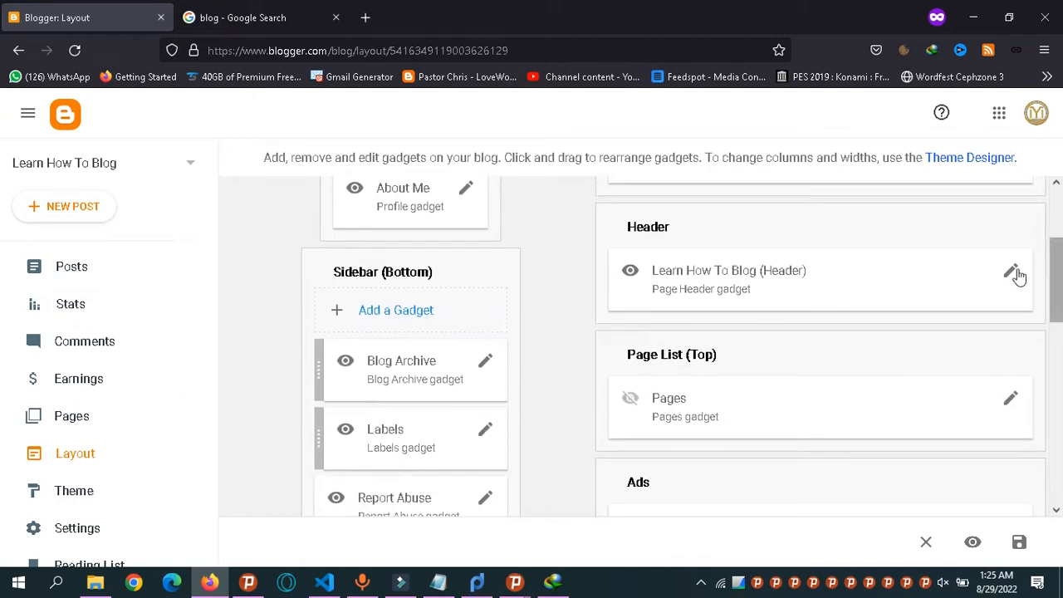
left_click(413, 312)
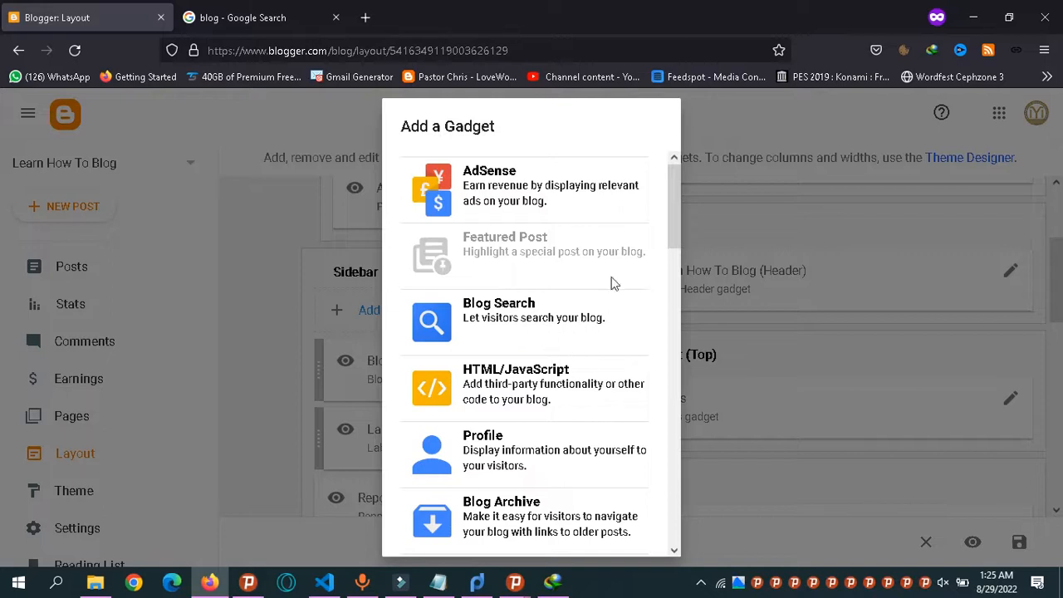
left_click(682, 197)
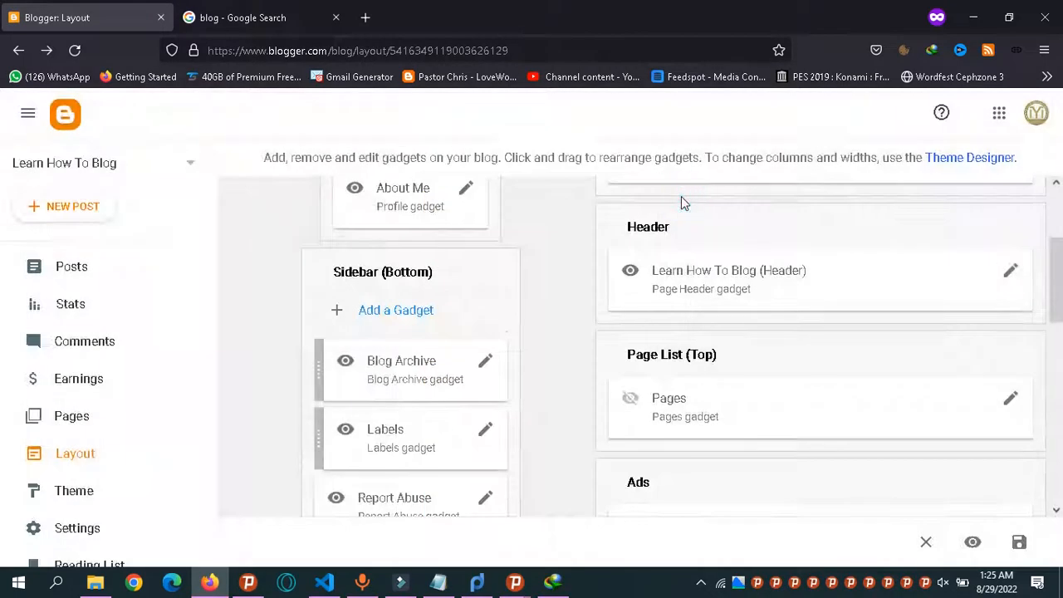
Step: Browse all gadgets available for the Sidebar (Bottom) area, from AdSense to Report Abuse, and close the list without adding one
left_click(397, 313)
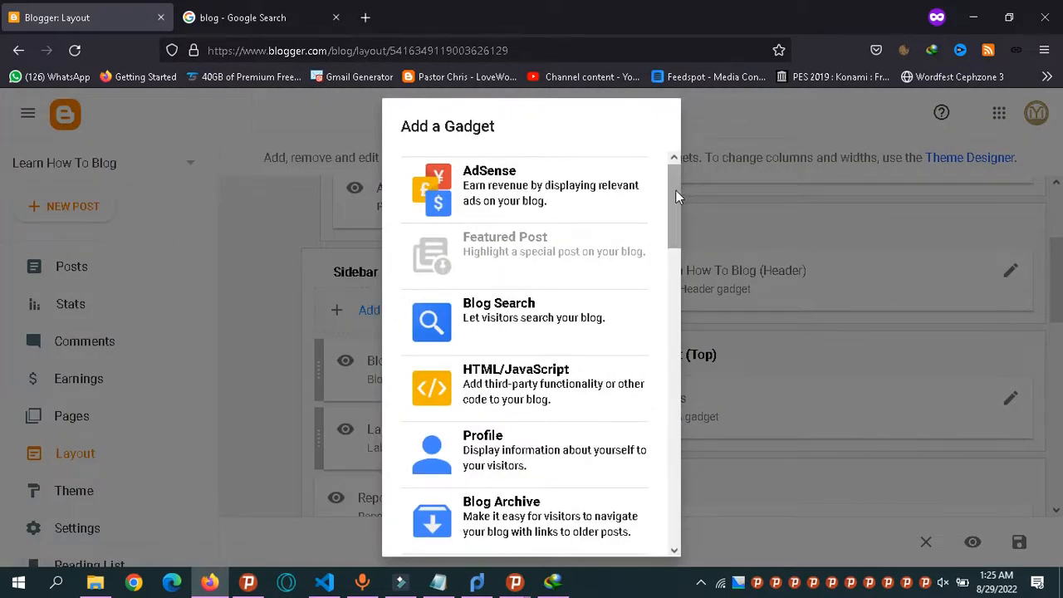
left_click_drag(675, 189, 675, 205)
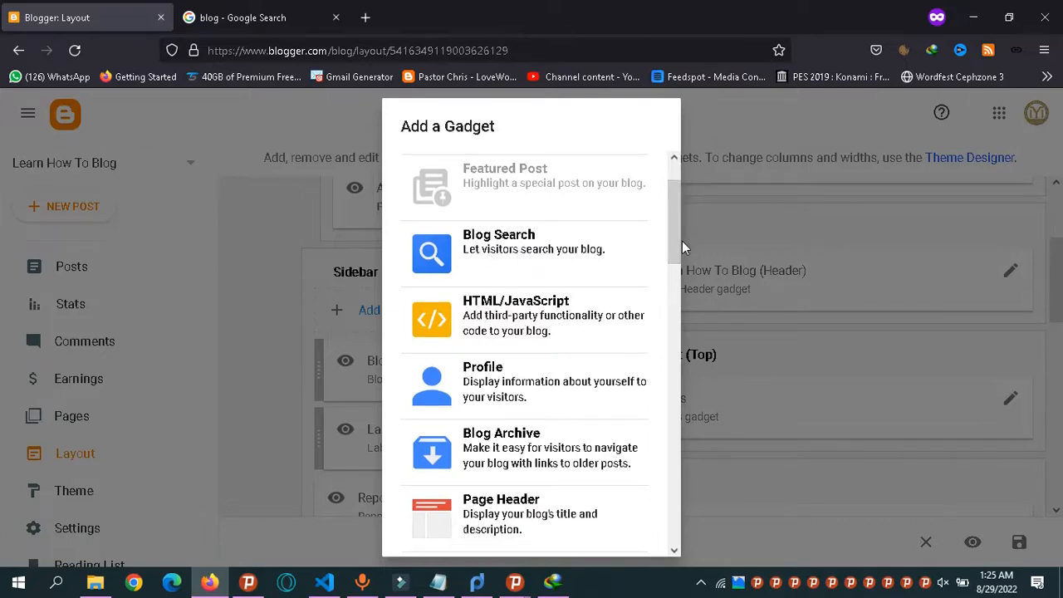
left_click_drag(669, 241, 677, 269)
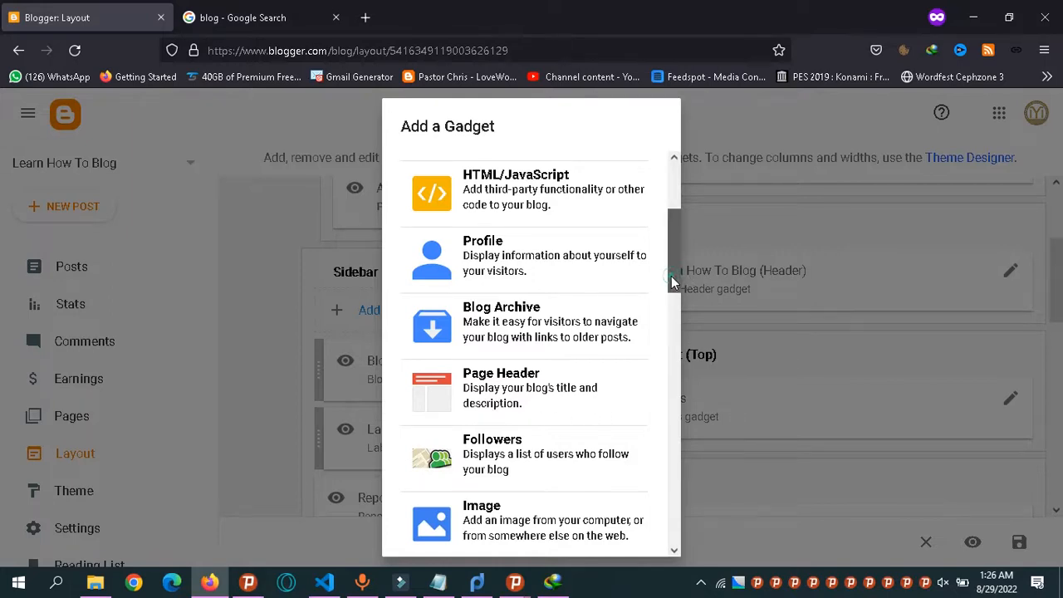
left_click_drag(673, 278, 683, 330)
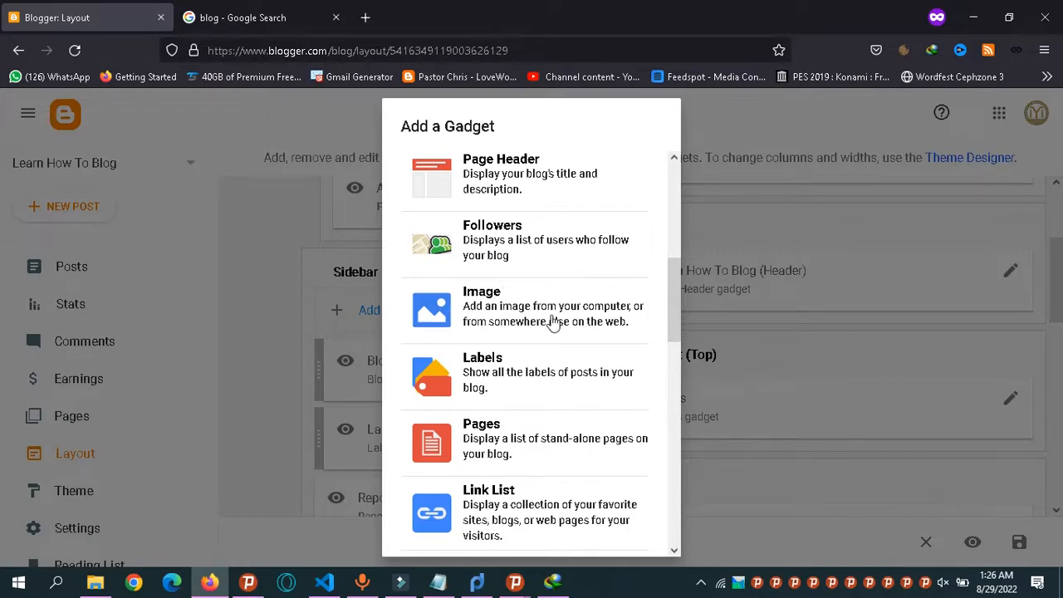
left_click_drag(675, 312, 678, 337)
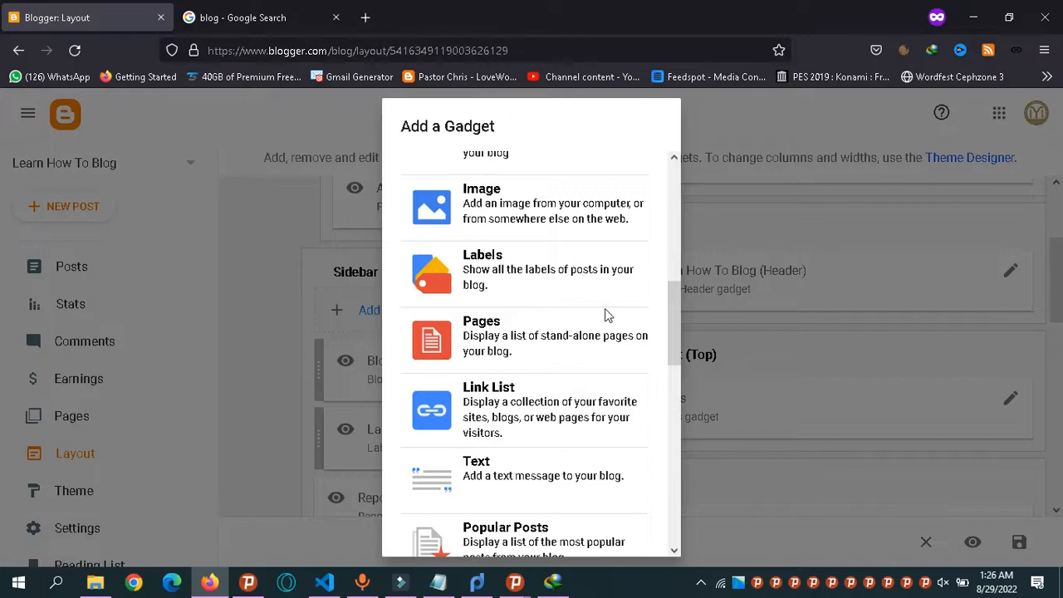
left_click_drag(672, 307, 675, 328)
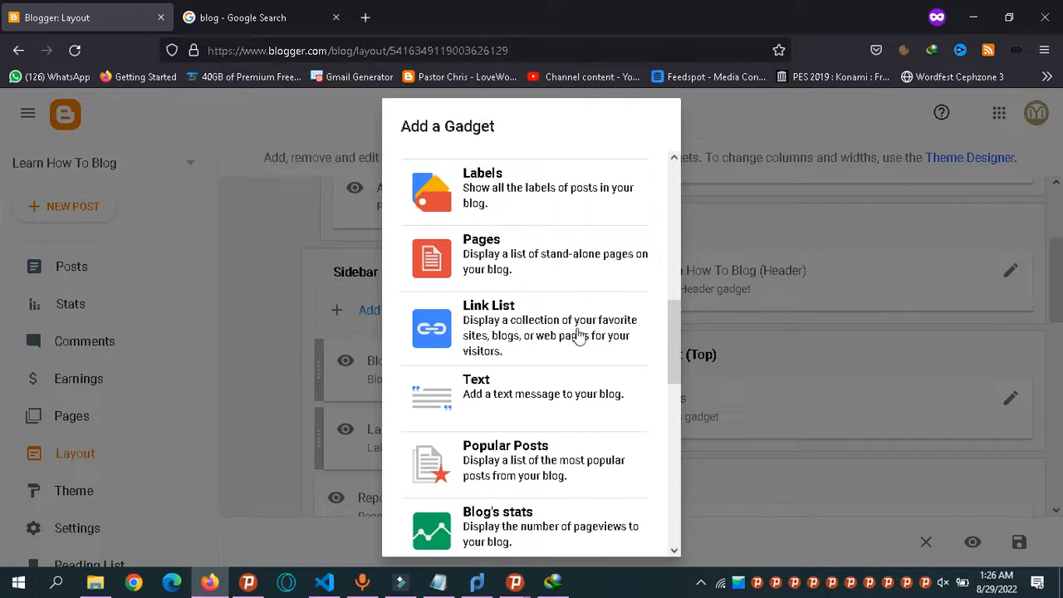
left_click_drag(677, 319, 686, 355)
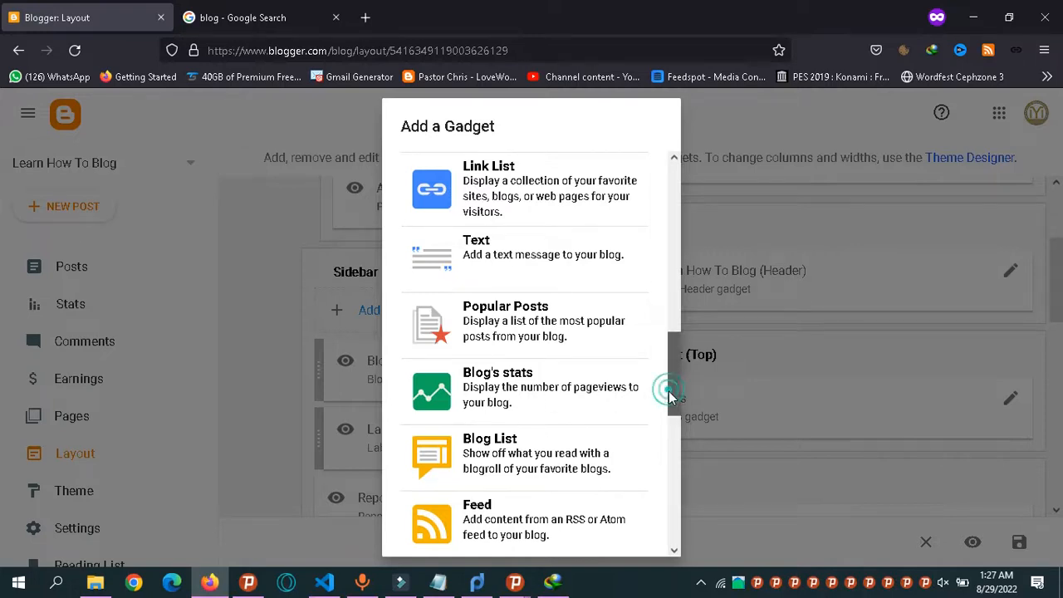
left_click_drag(668, 390, 678, 444)
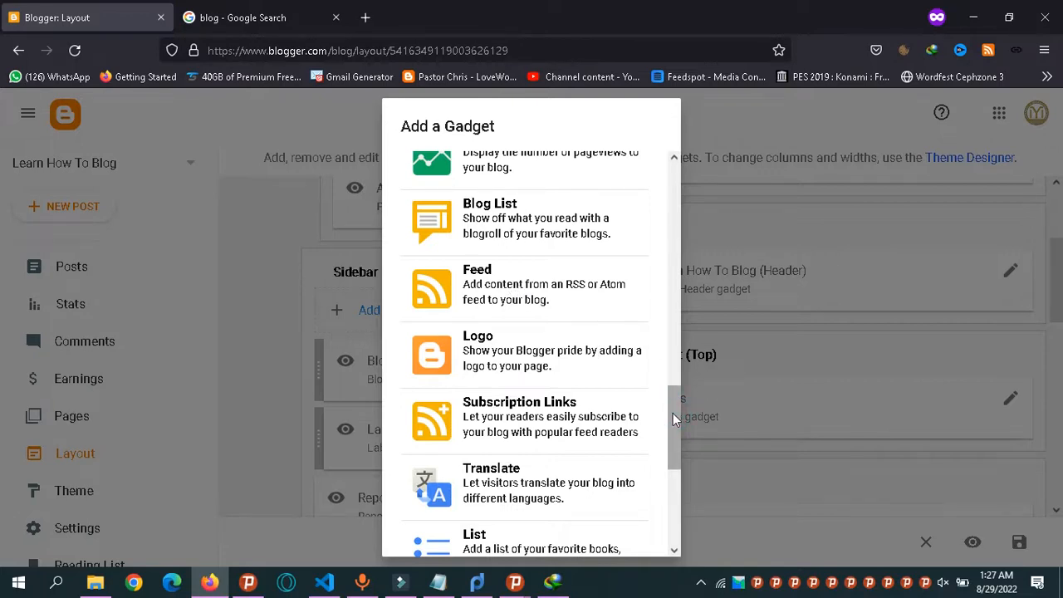
mouse_move(673, 413)
left_mouse_down()
mouse_move(672, 395)
mouse_move(673, 415)
left_mouse_up()
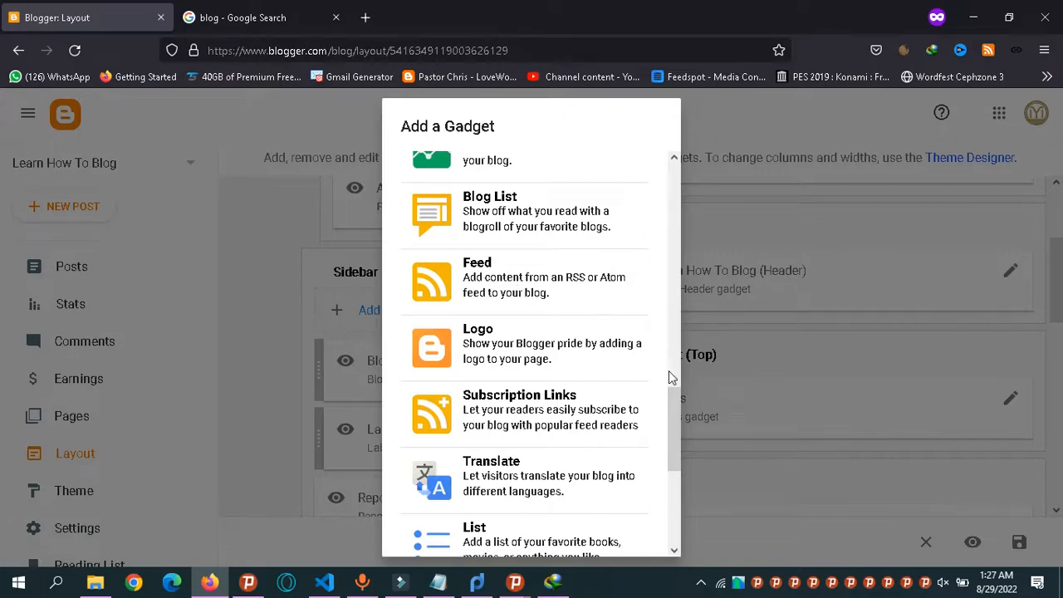
left_click_drag(674, 427, 681, 446)
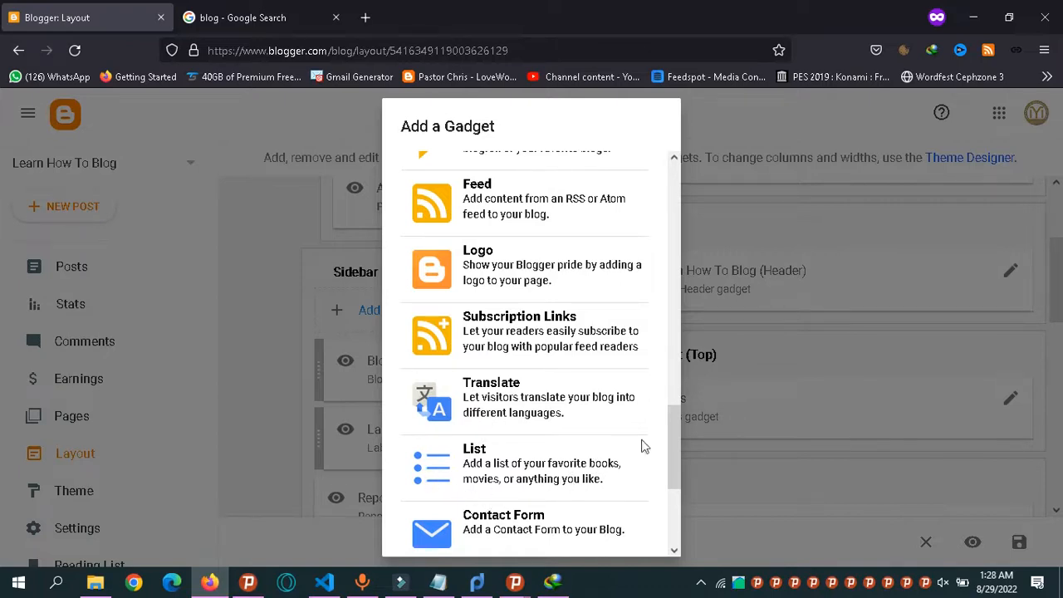
left_click_drag(679, 442, 685, 496)
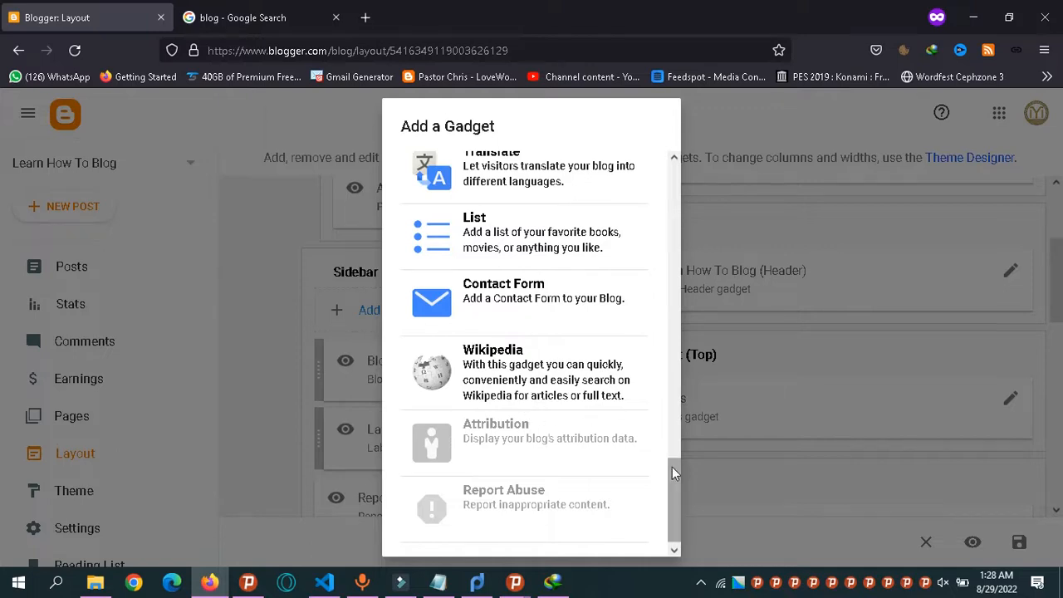
left_click_drag(676, 470, 678, 384)
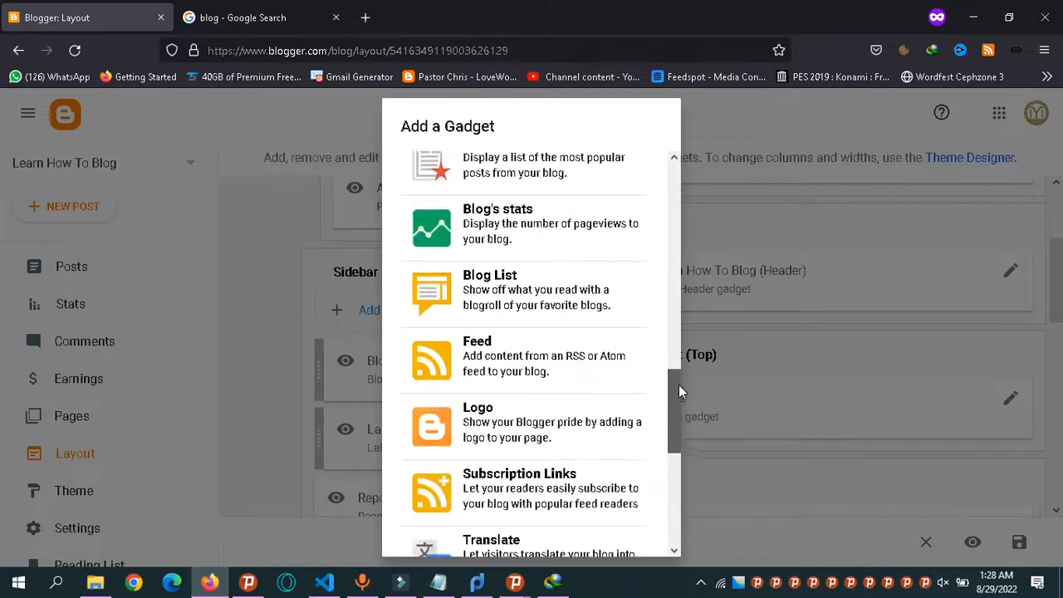
left_click(763, 243)
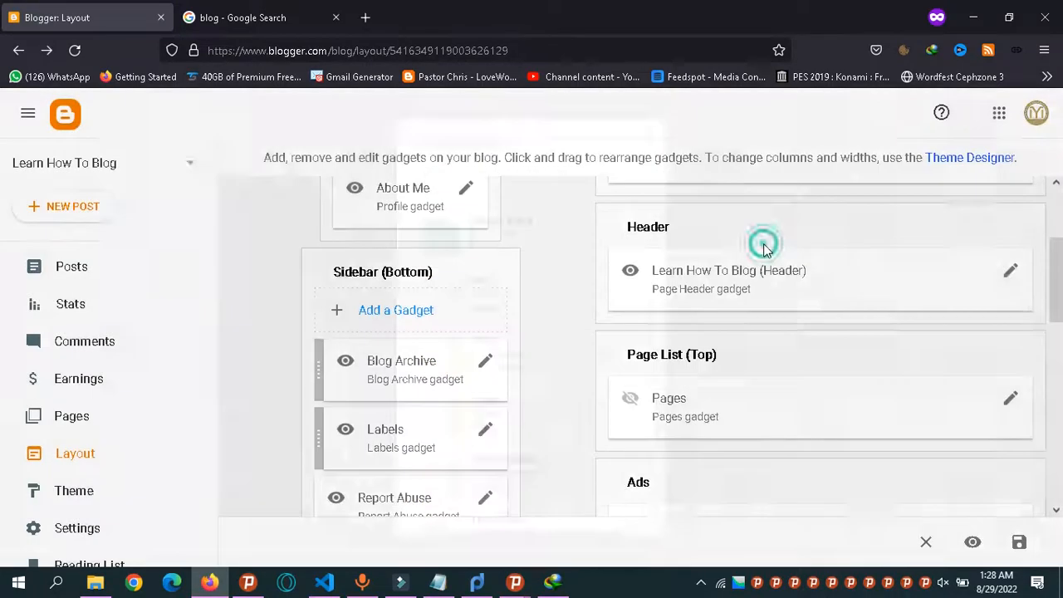
Step: Look over the Page List and Ads areas of the layout, and reopen and dismiss the Sidebar (Bottom) gadget list
left_click_drag(1060, 286, 1060, 327)
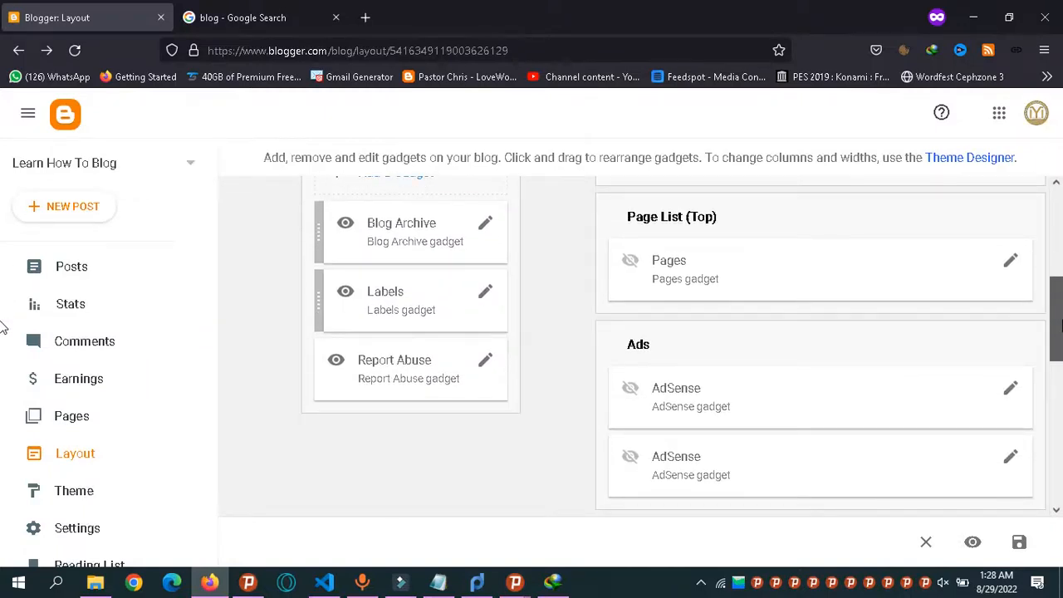
left_click_drag(1059, 326, 1061, 284)
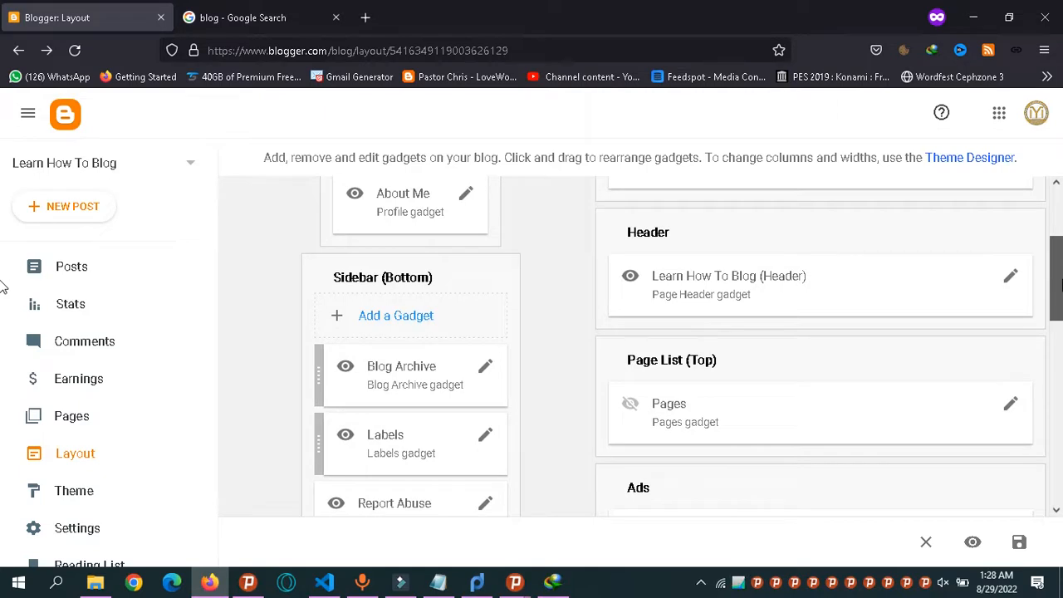
left_click(405, 322)
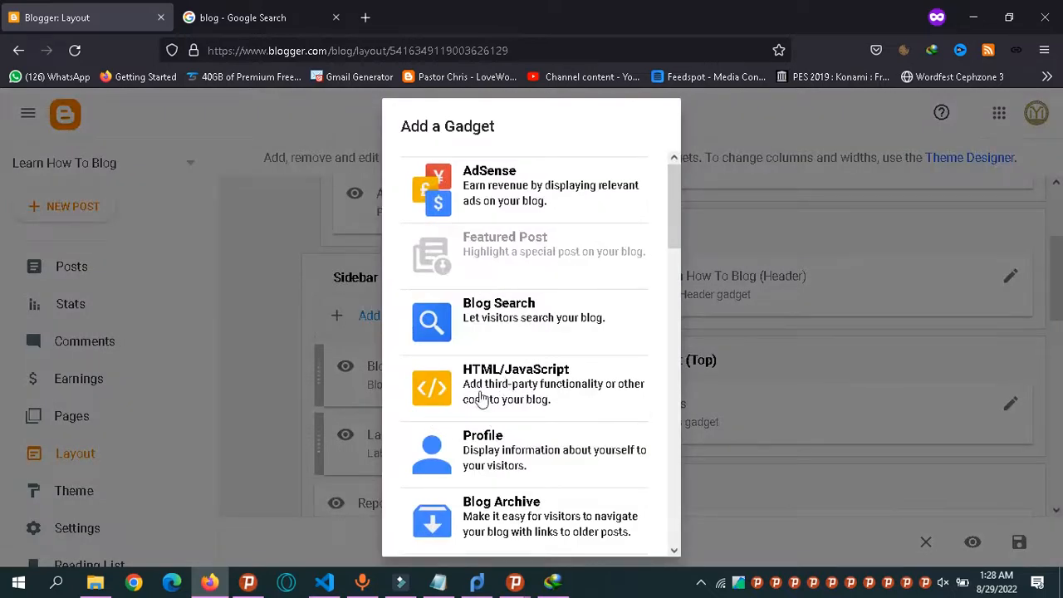
left_click(751, 388)
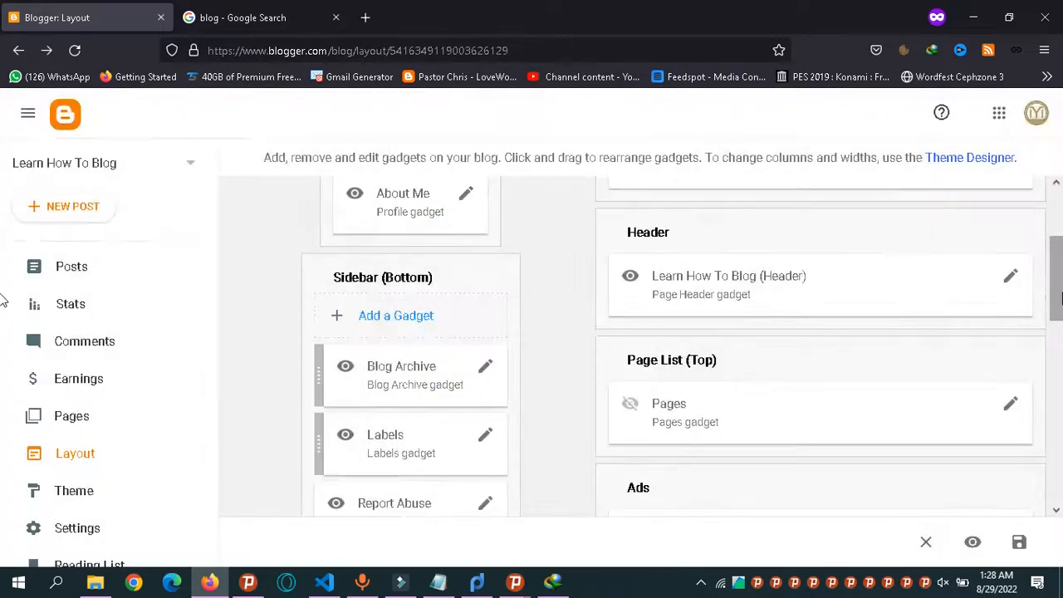
Step: Examine the layout's gadget areas from the Search and Header areas through Ads and Page Body to the Footer
scroll(4, 336, "down", 2)
scroll(4, 341, "down", 1)
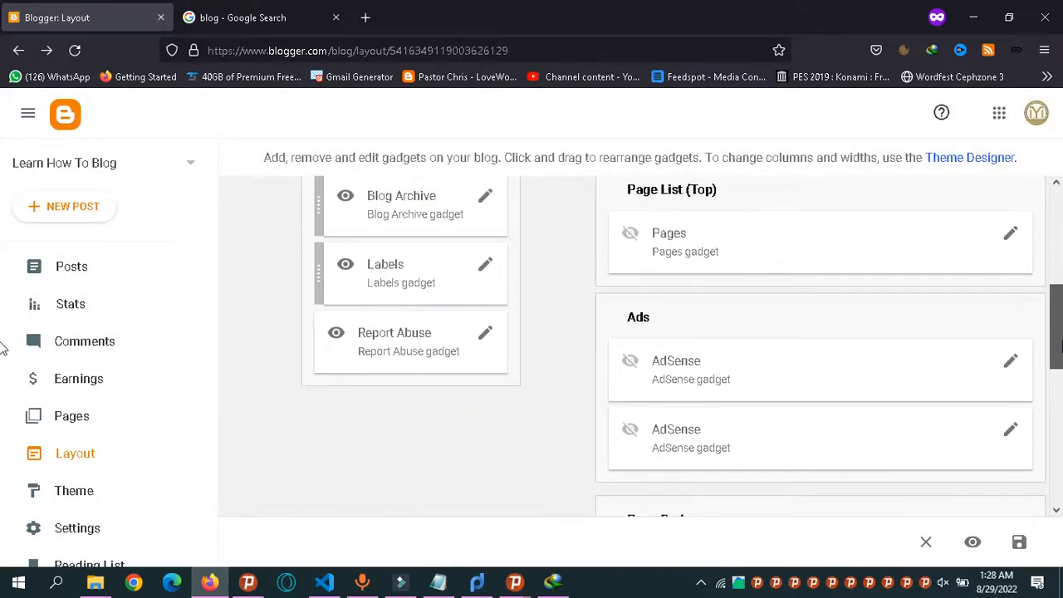
scroll(5, 349, "up", 3)
scroll(1053, 285, "down", 1)
scroll(1053, 285, "up", 1)
scroll(9, 375, "down", 4)
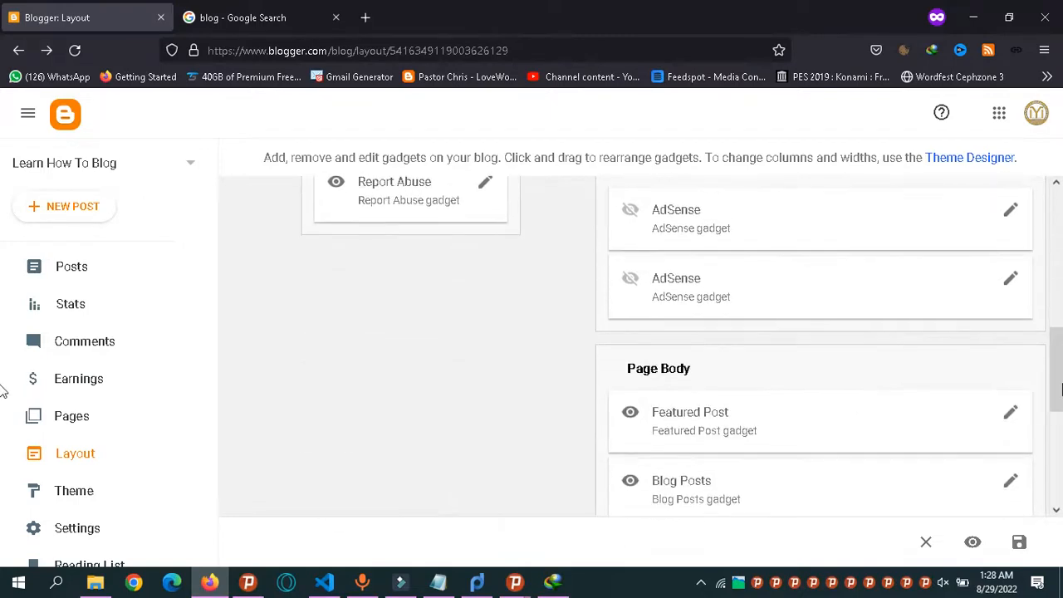
scroll(5, 395, "down", 4)
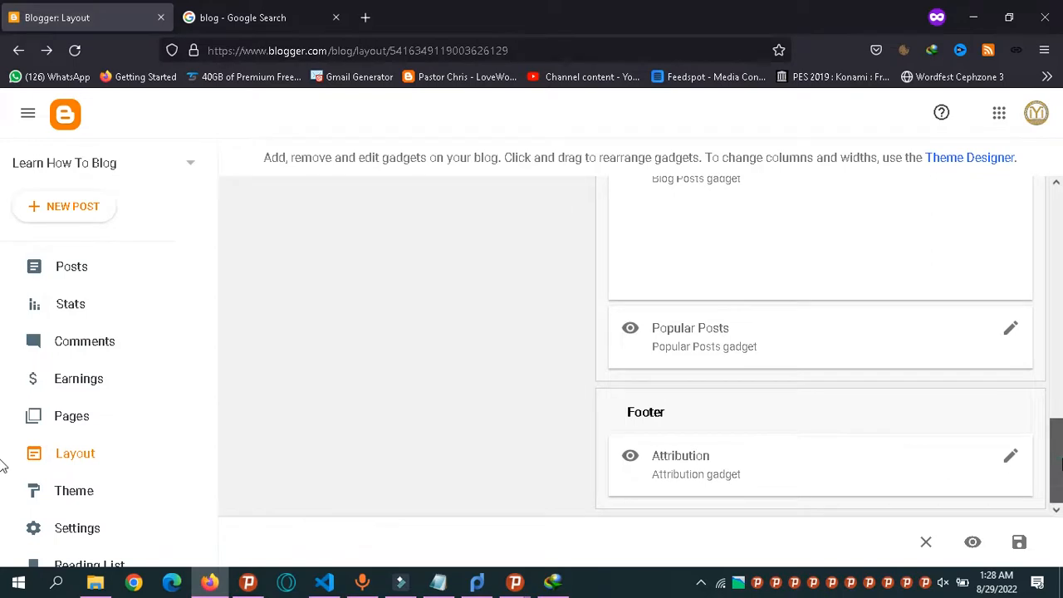
scroll(4, 399, "up", 3)
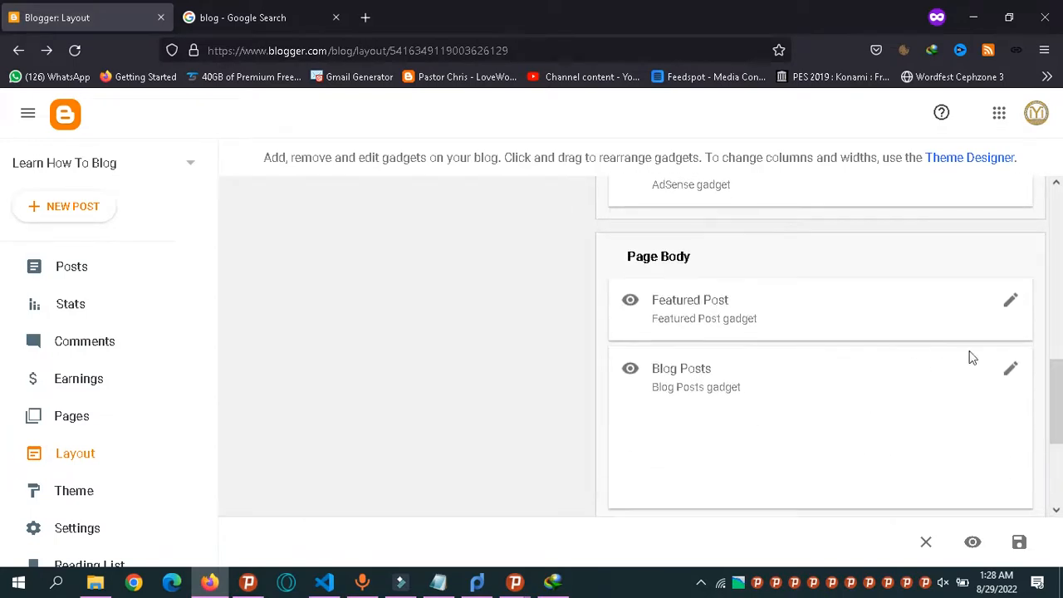
scroll(2, 378, "up", 2)
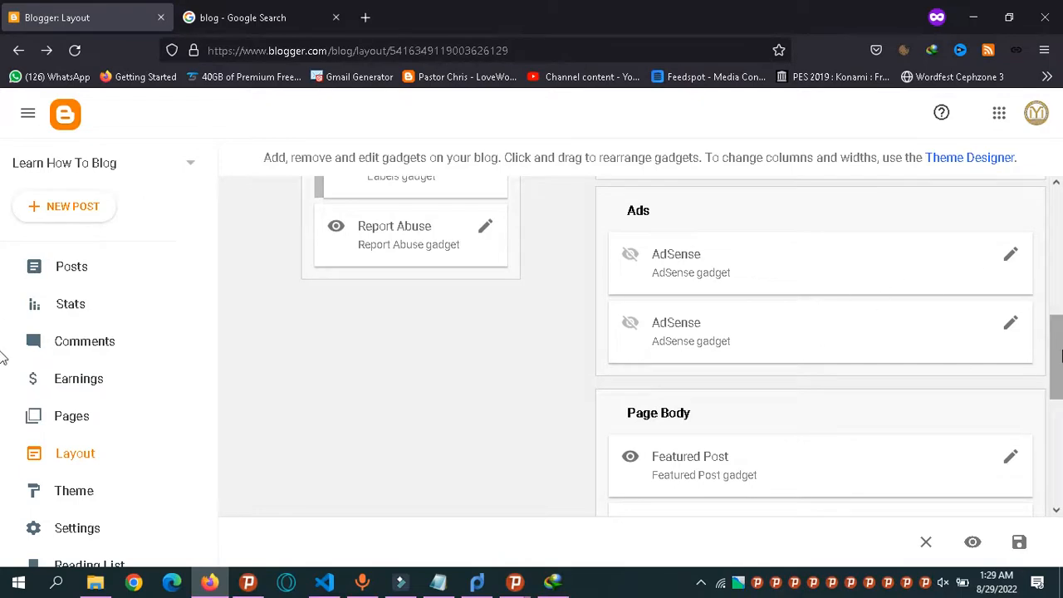
scroll(2, 349, "up", 3)
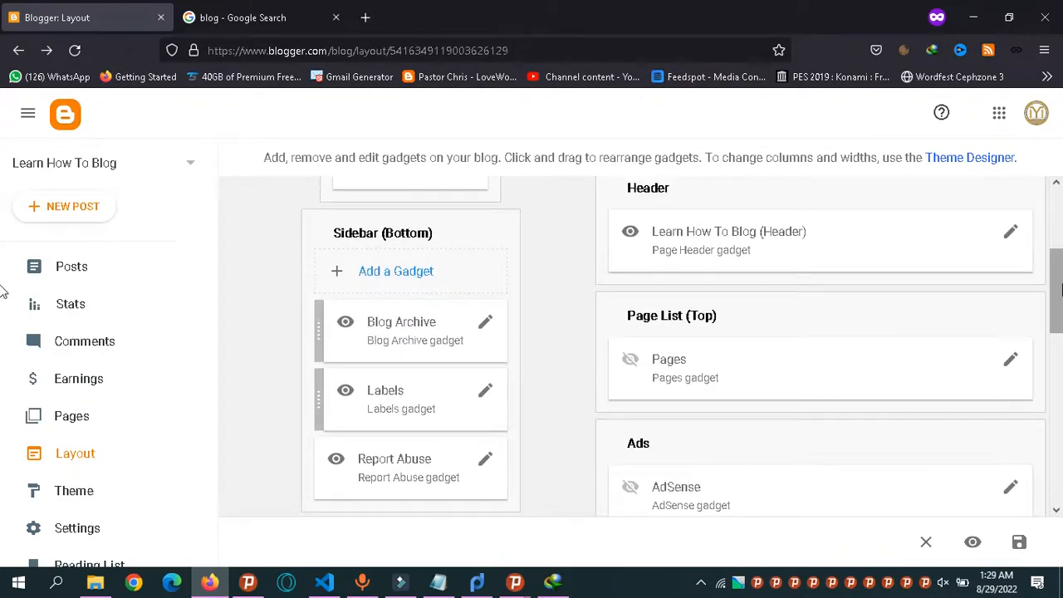
scroll(3, 282, "up", 1)
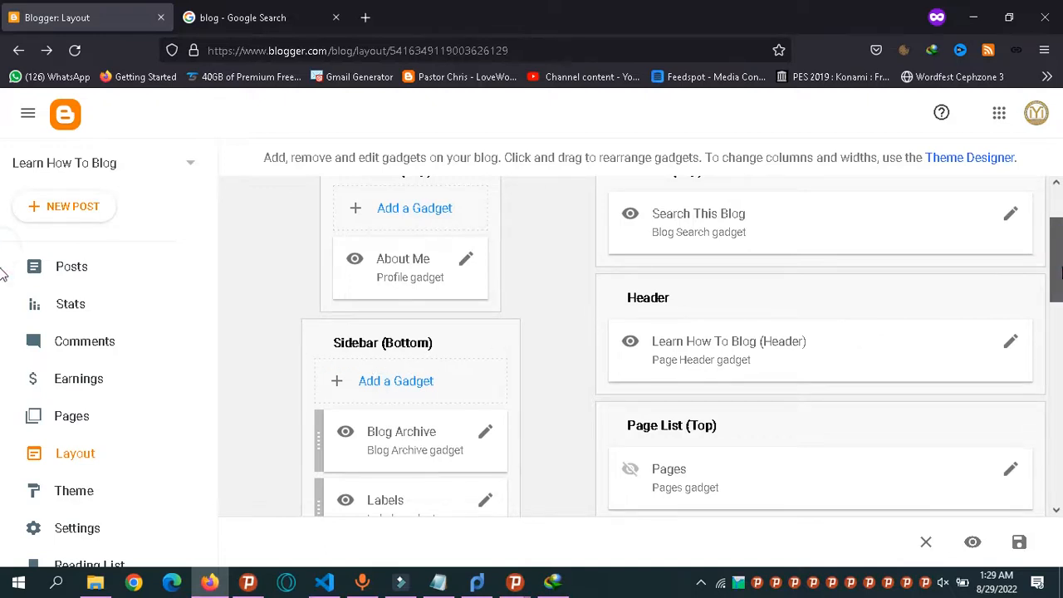
scroll(3, 306, "down", 2)
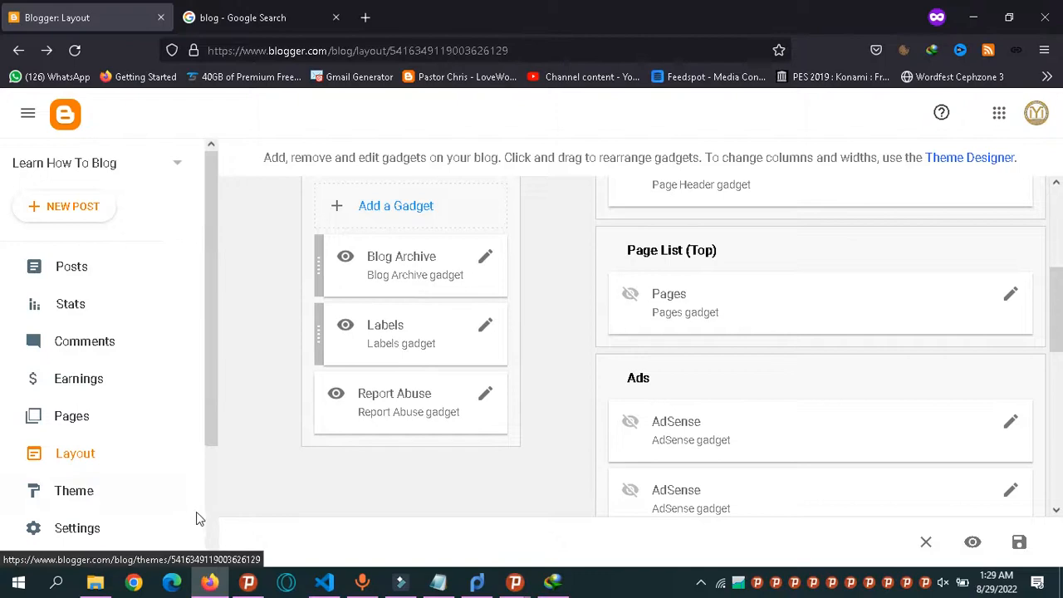
Step: View the live Learn How To Blog site in its own browser tab and return to the Blogger layout
scroll(208, 516, "down", 3)
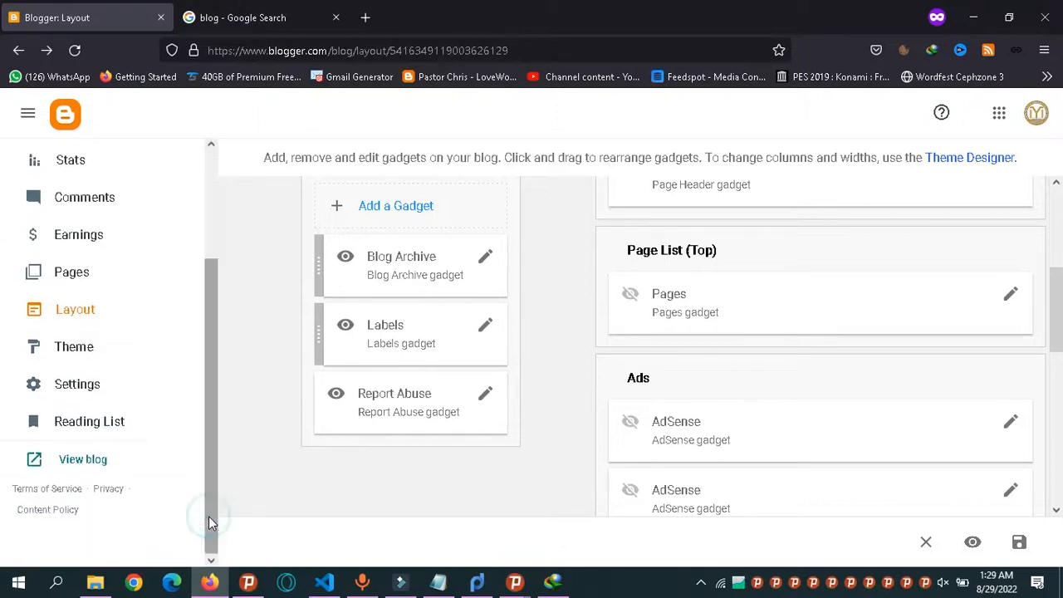
left_click(72, 463)
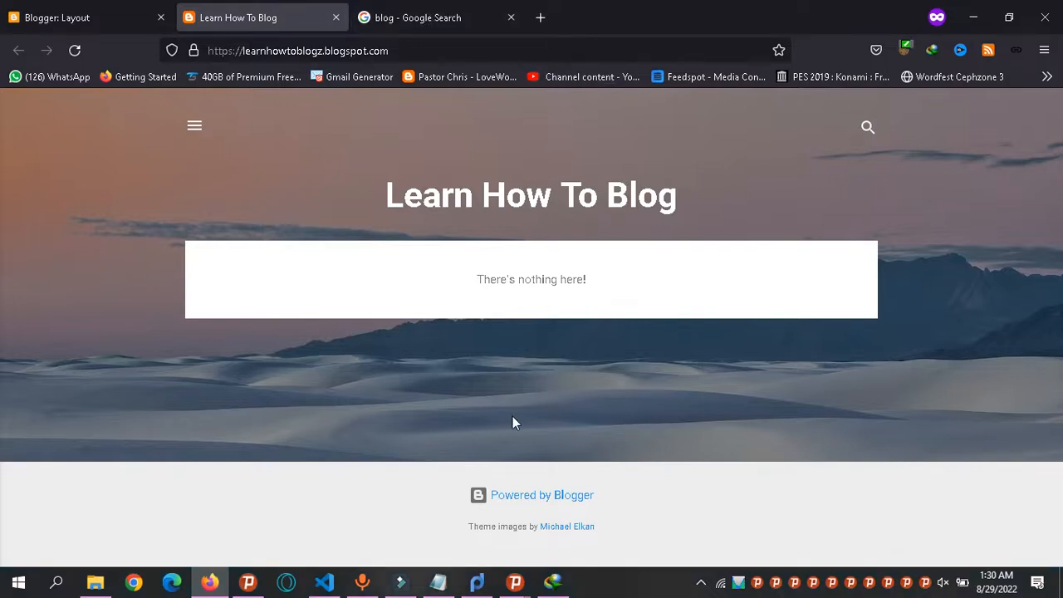
left_click(49, 15)
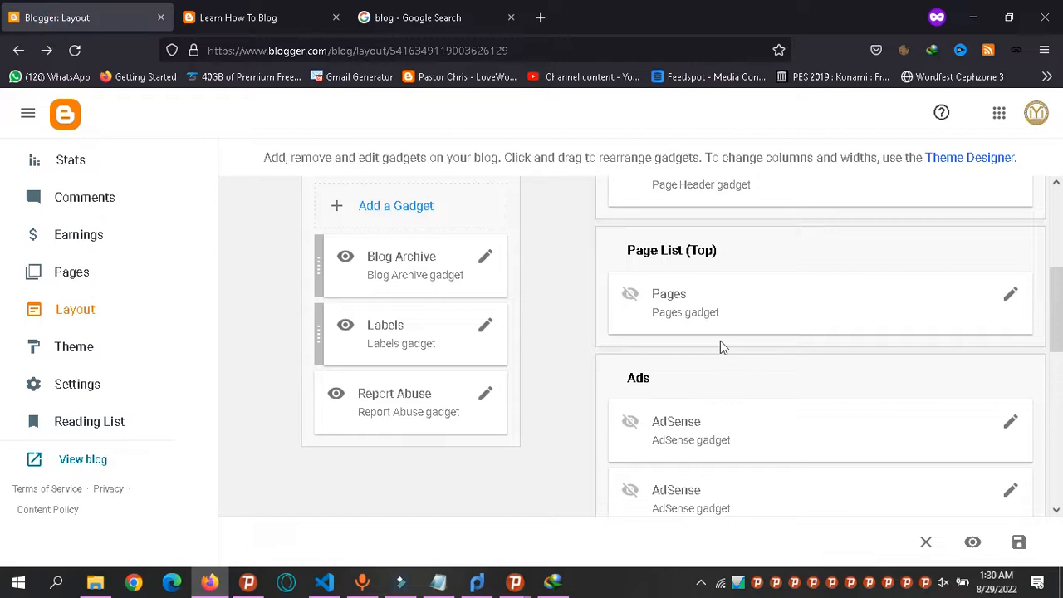
Step: Go to the Theme section, open the customizer for the Contempo Light theme and look through its Background, Advanced and Gadgets options
left_click(93, 345)
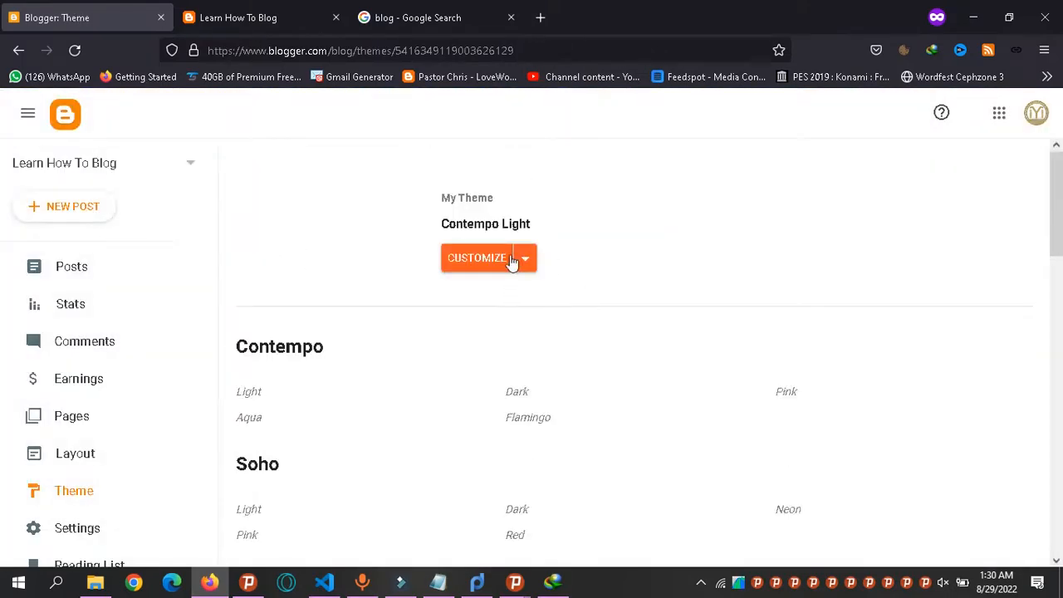
left_click(488, 259)
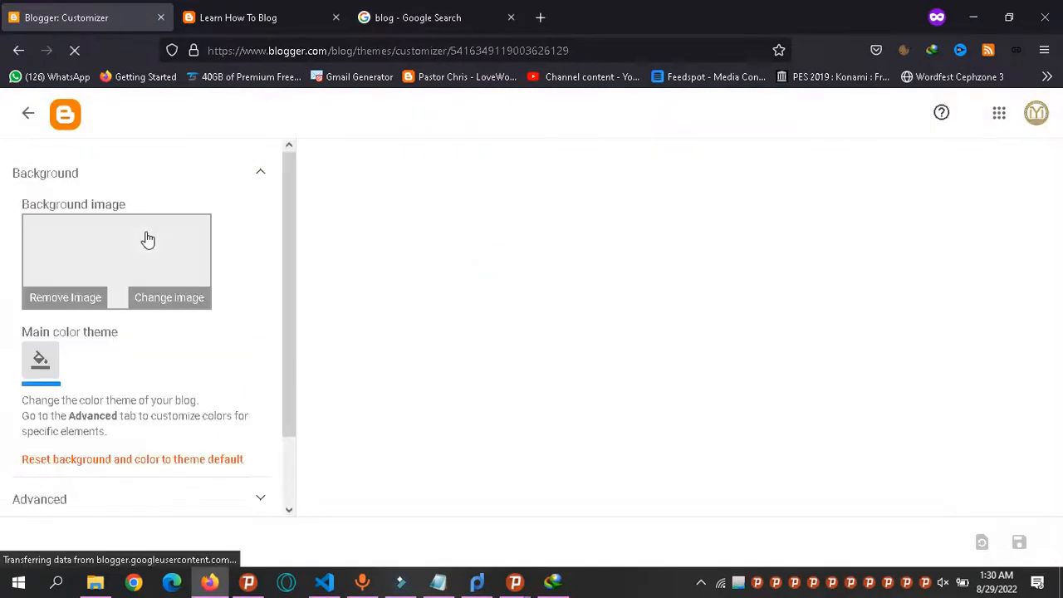
left_click_drag(289, 233, 297, 404)
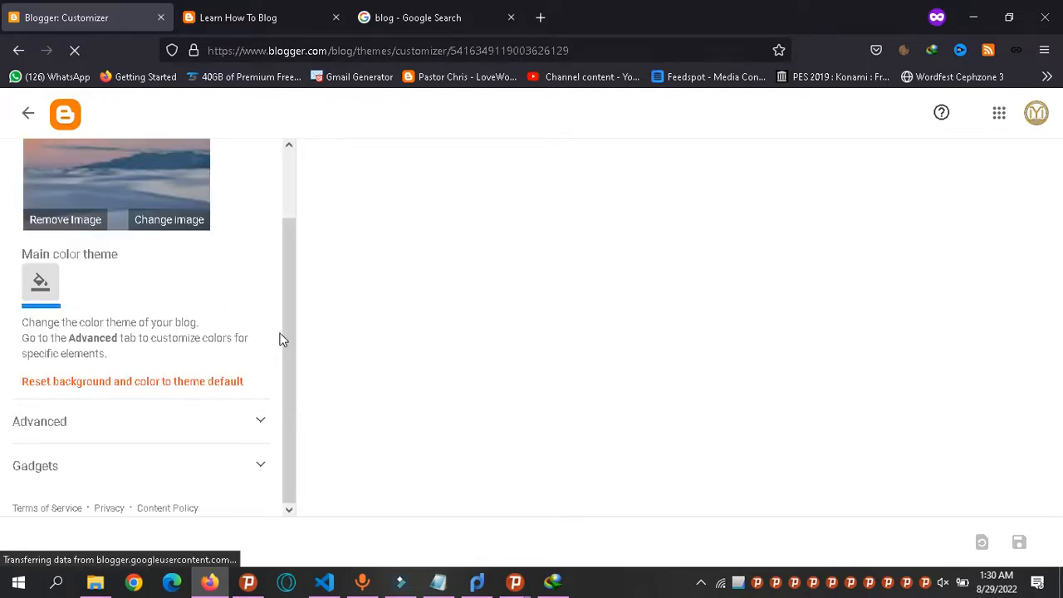
Step: Set the theme's main color to black, save the change and check the live Learn How To Blog site
left_click(40, 283)
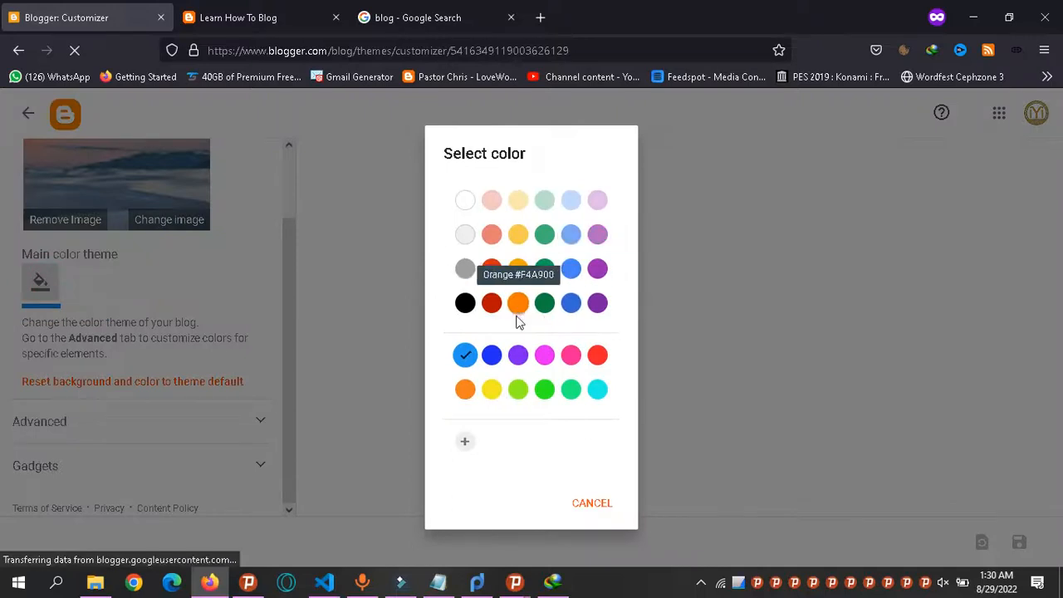
left_click(465, 304)
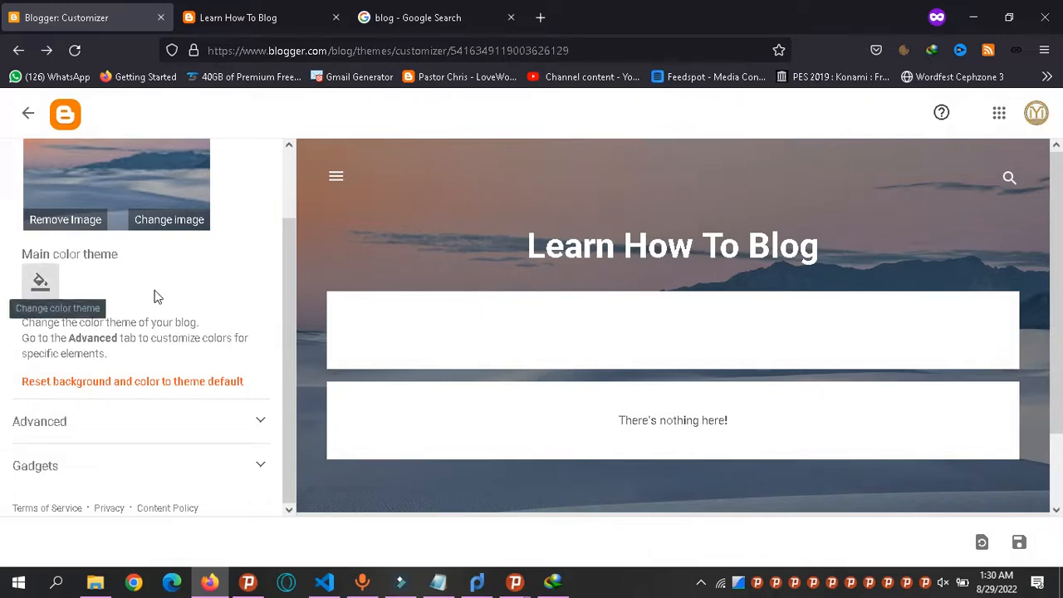
scroll(285, 298, "up", 1)
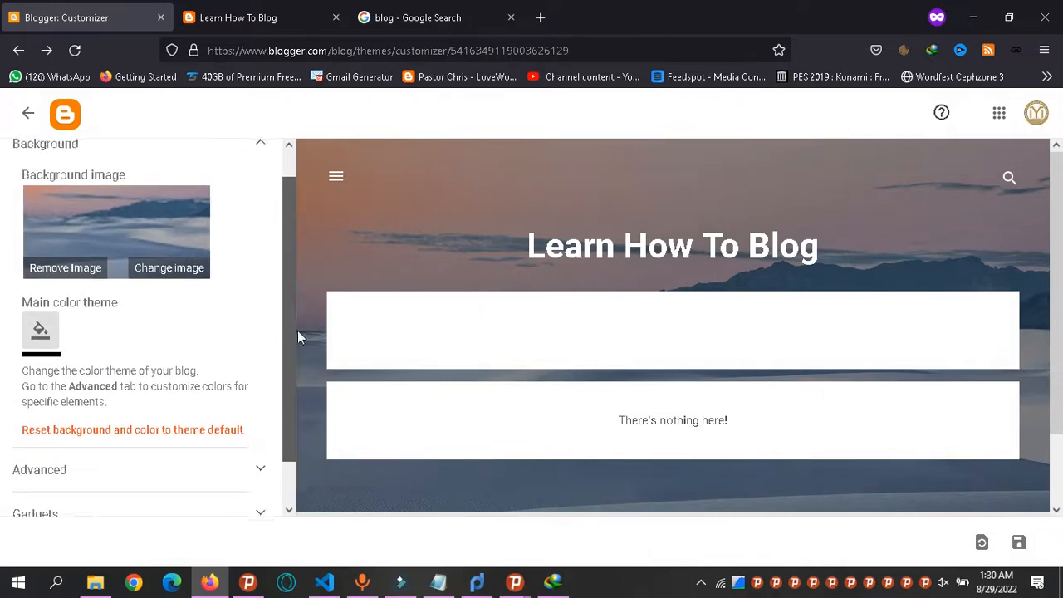
scroll(298, 330, "down", 1)
left_click(1019, 542)
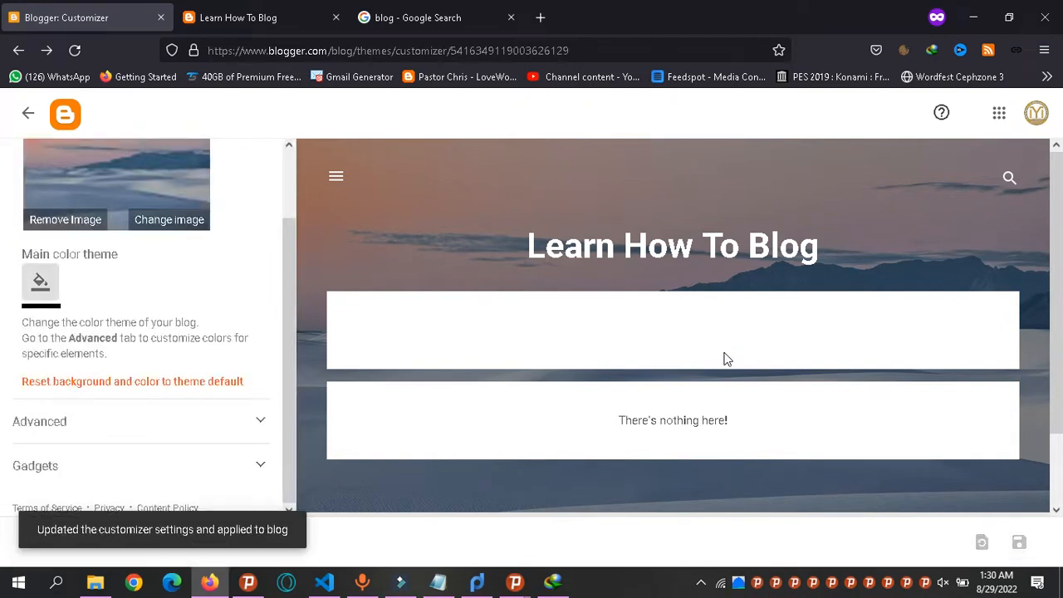
left_click(232, 16)
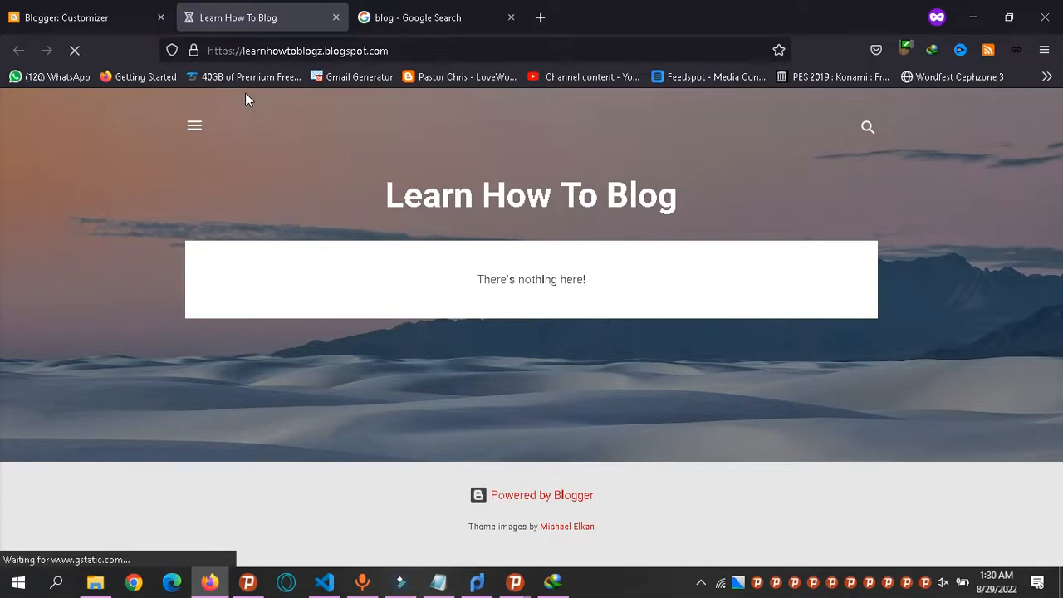
left_click(88, 9)
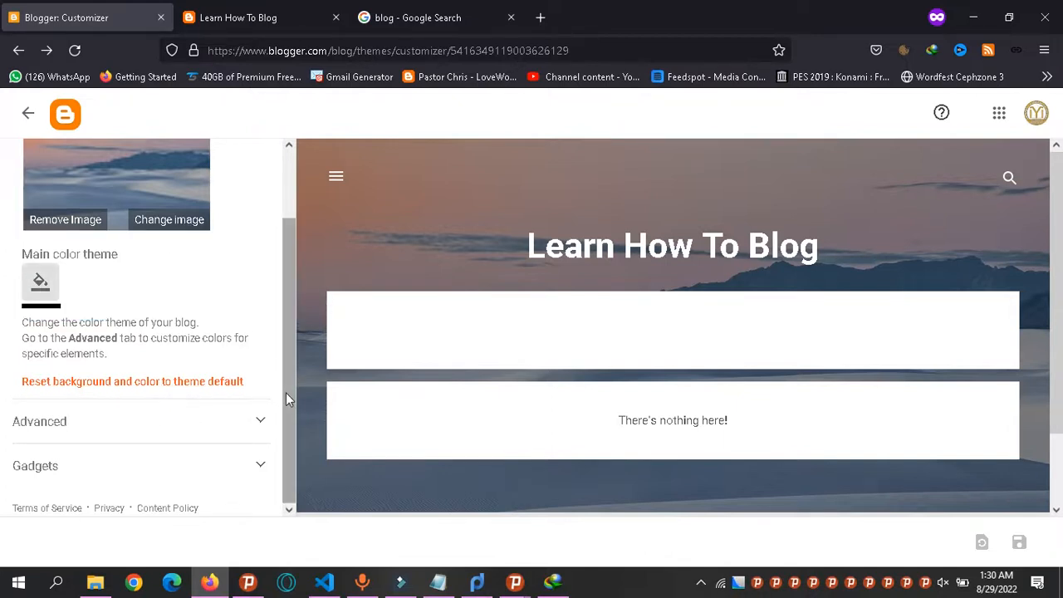
Step: Set the Page Text color to black in the Advanced options, save it and check the reloaded live blog
left_click(207, 433)
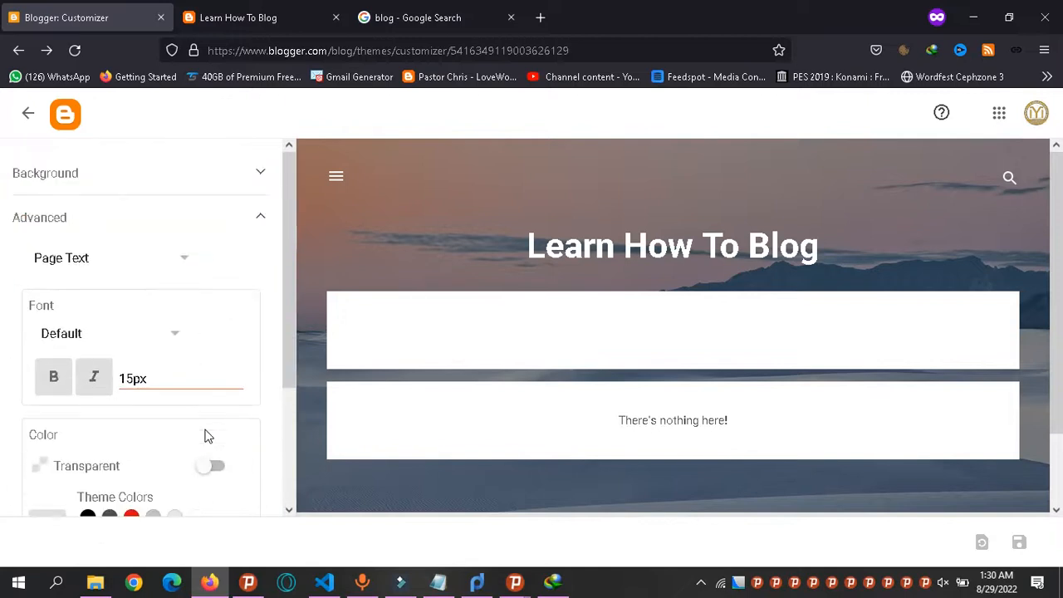
left_click_drag(288, 347, 297, 444)
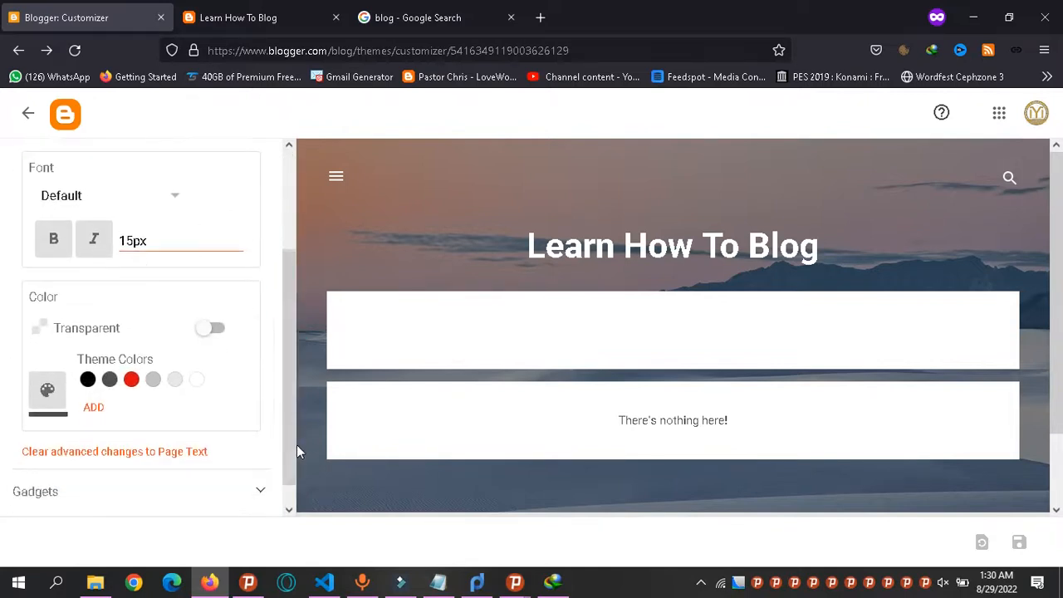
left_click(88, 381)
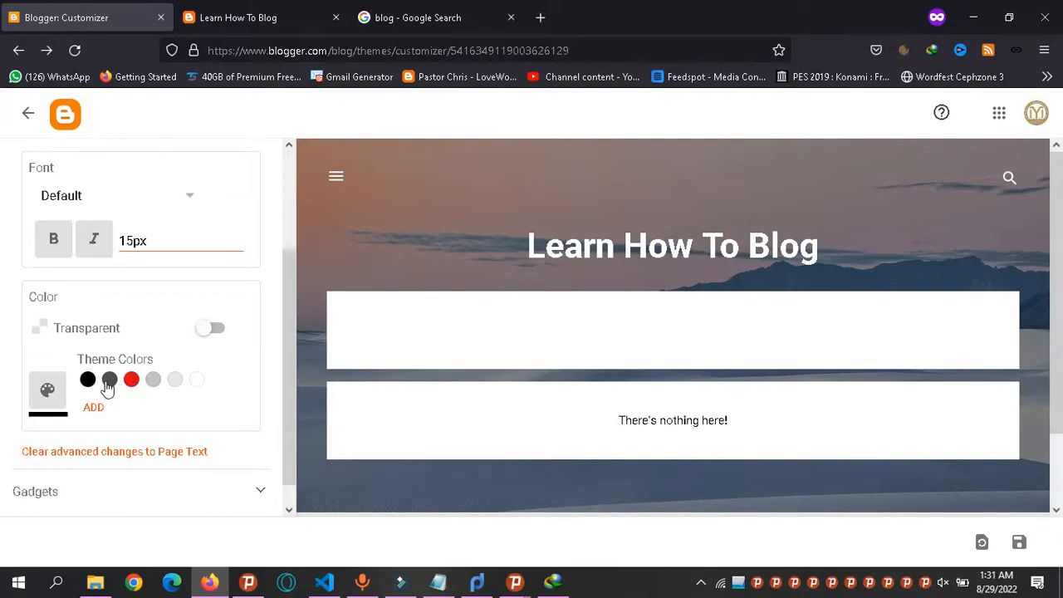
left_click(1019, 542)
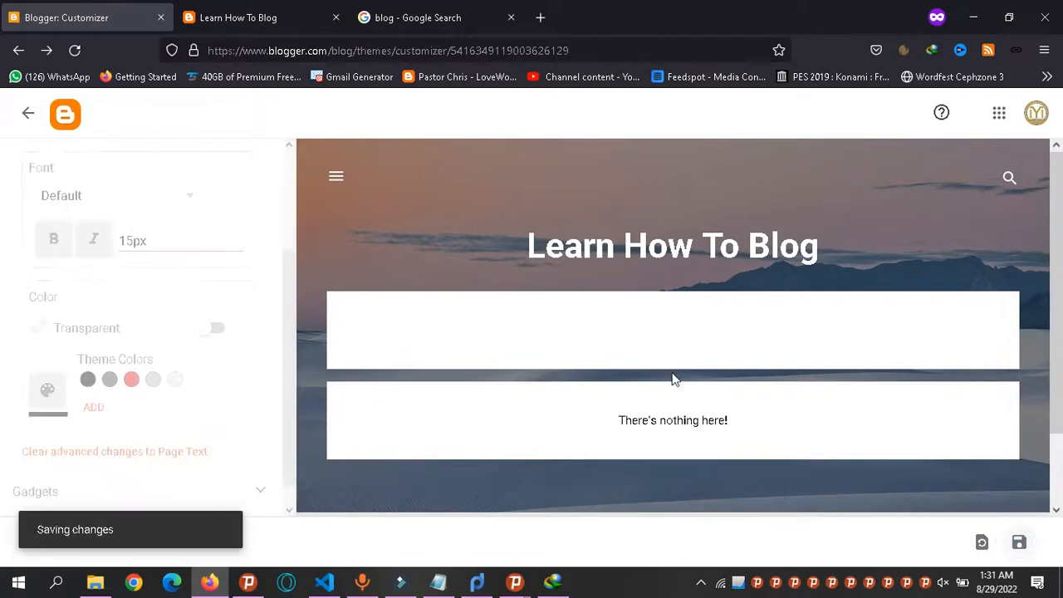
left_click(273, 10)
left_click(74, 49)
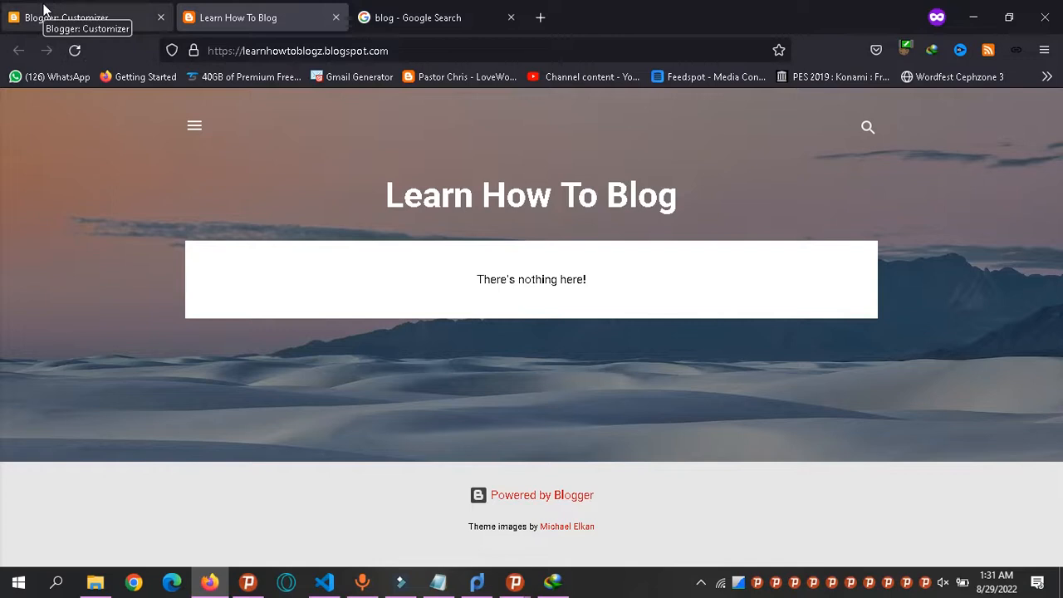
left_click(67, 17)
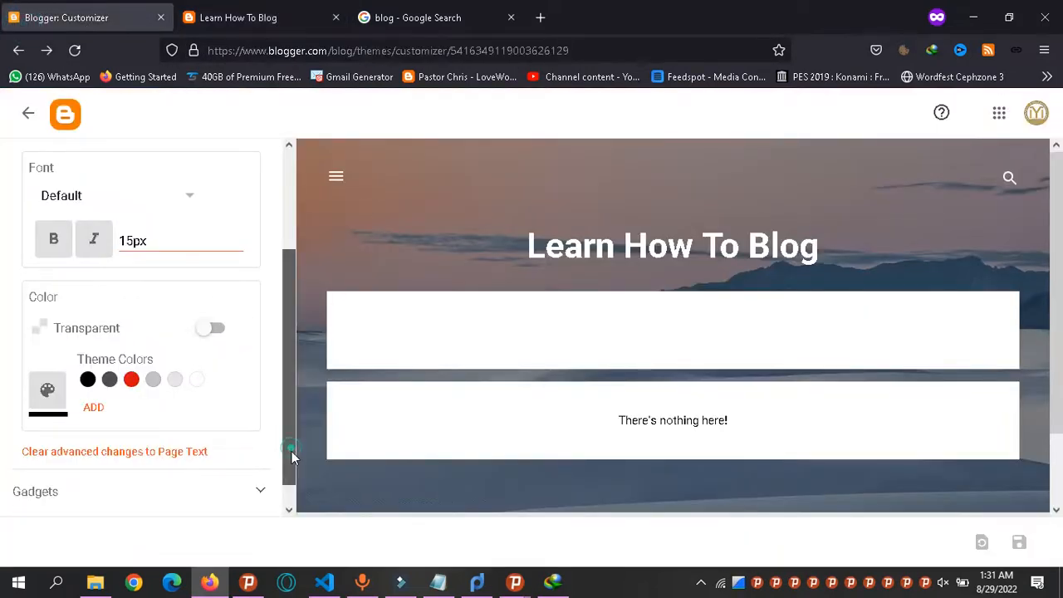
Step: Turn off Show About Me in the customizer's Gadgets options and save the change
scroll(291, 451, "down", 1)
left_click(191, 461)
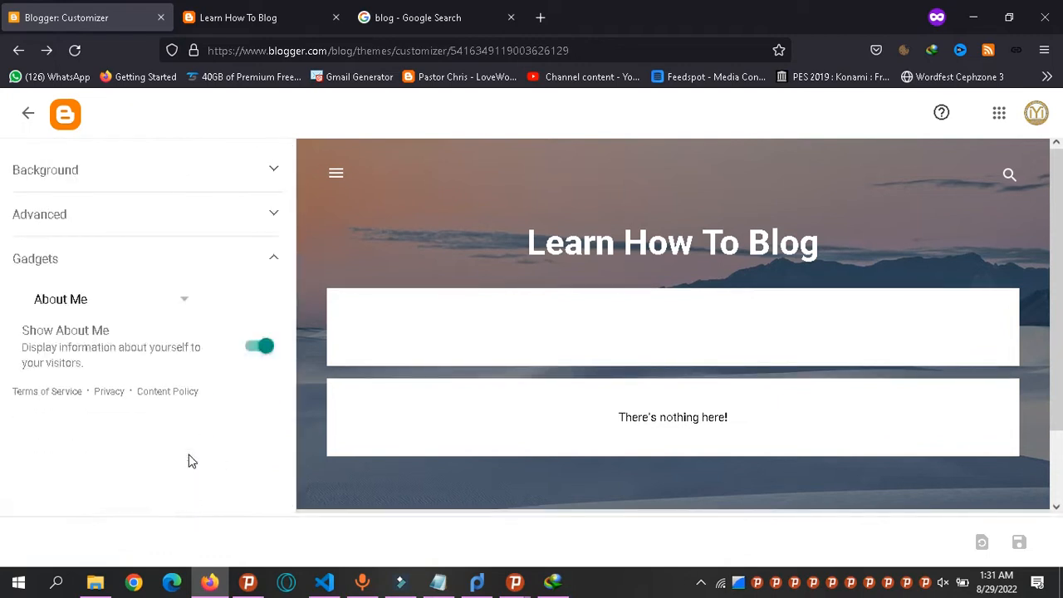
left_click(259, 349)
left_click(1019, 541)
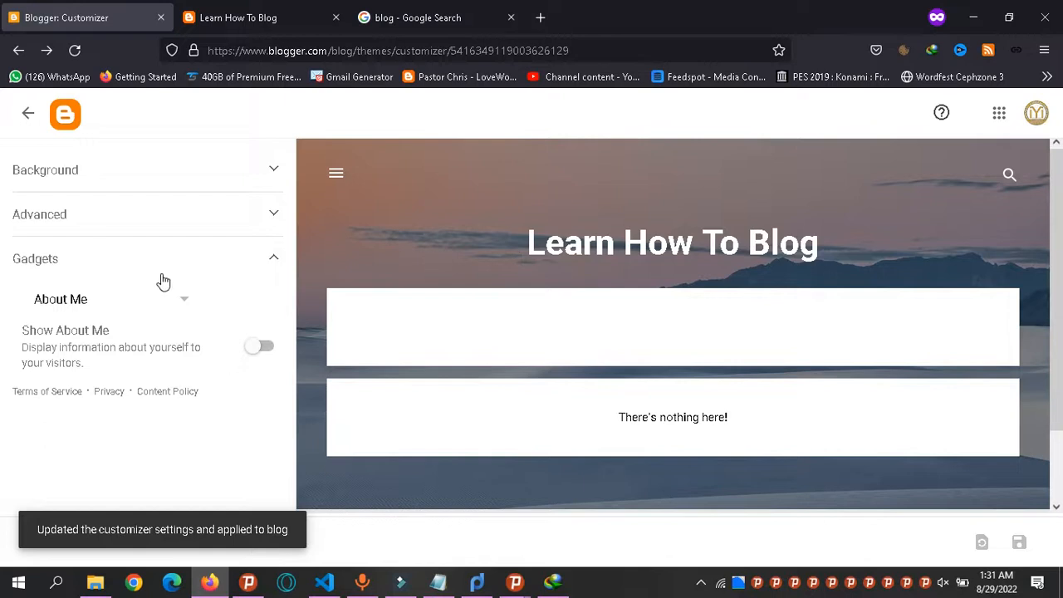
Step: Try Blog title font sizes of 72px and 48px in the Advanced options
left_click(166, 212)
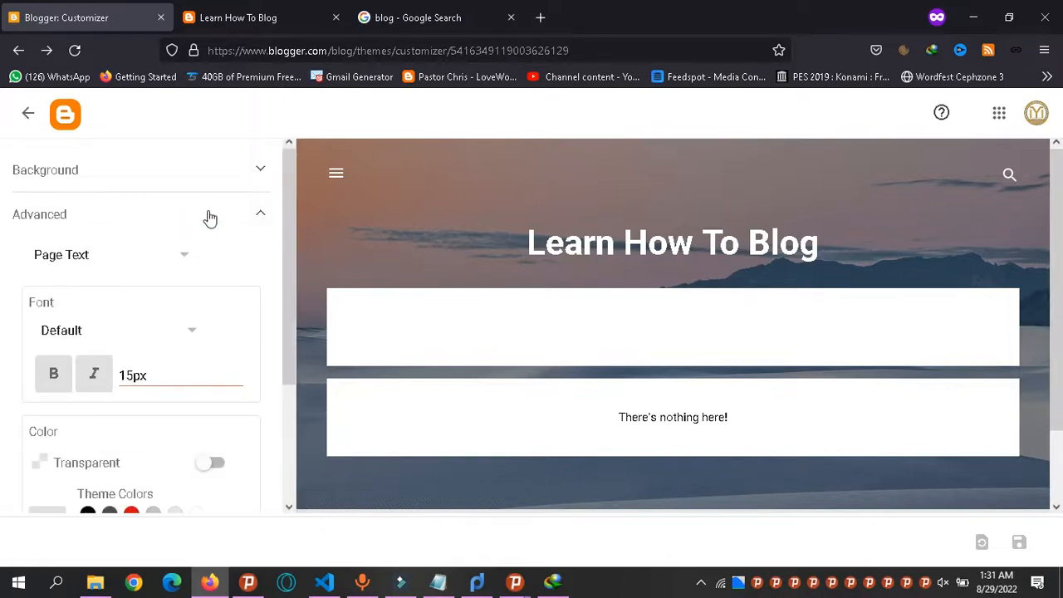
double_click(156, 374)
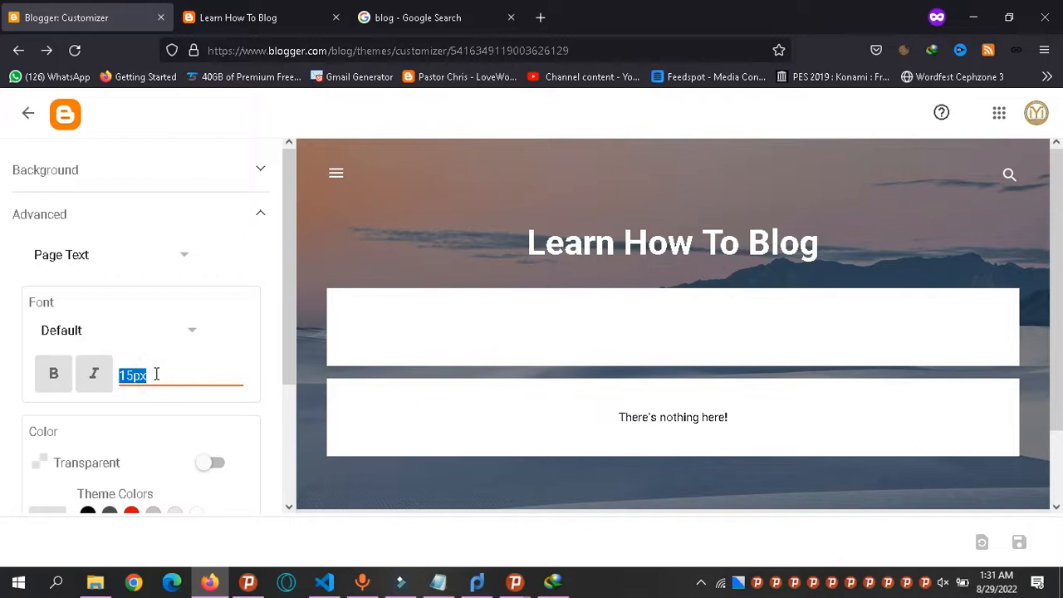
left_click(178, 258)
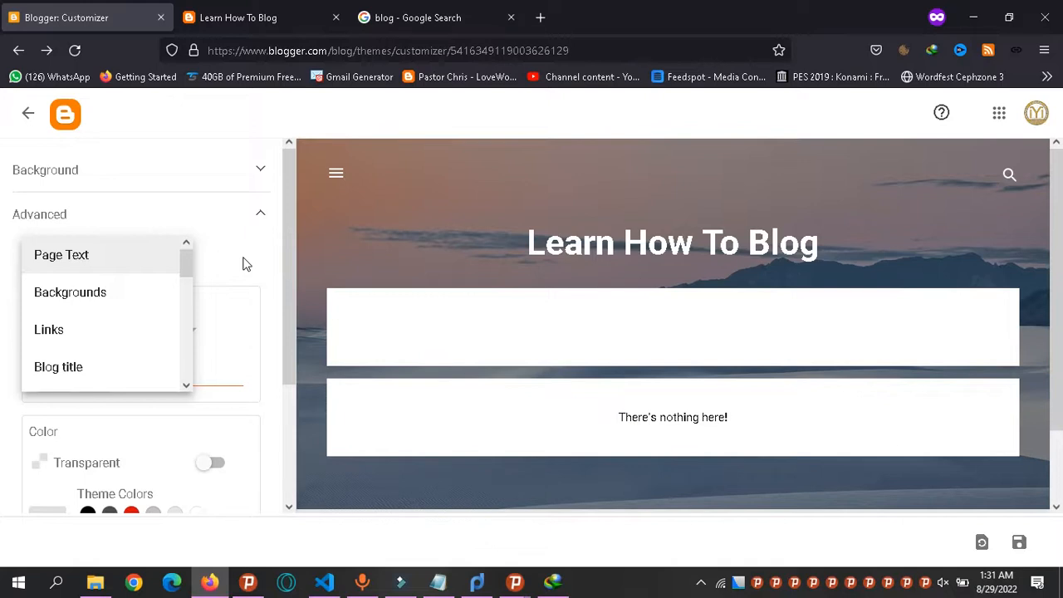
left_click(118, 370)
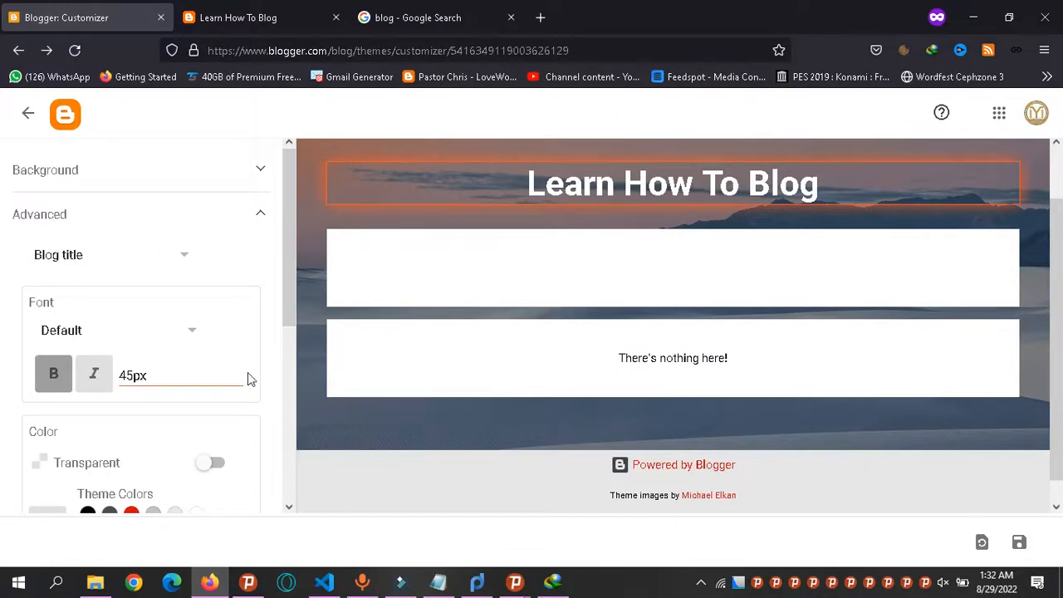
double_click(128, 374)
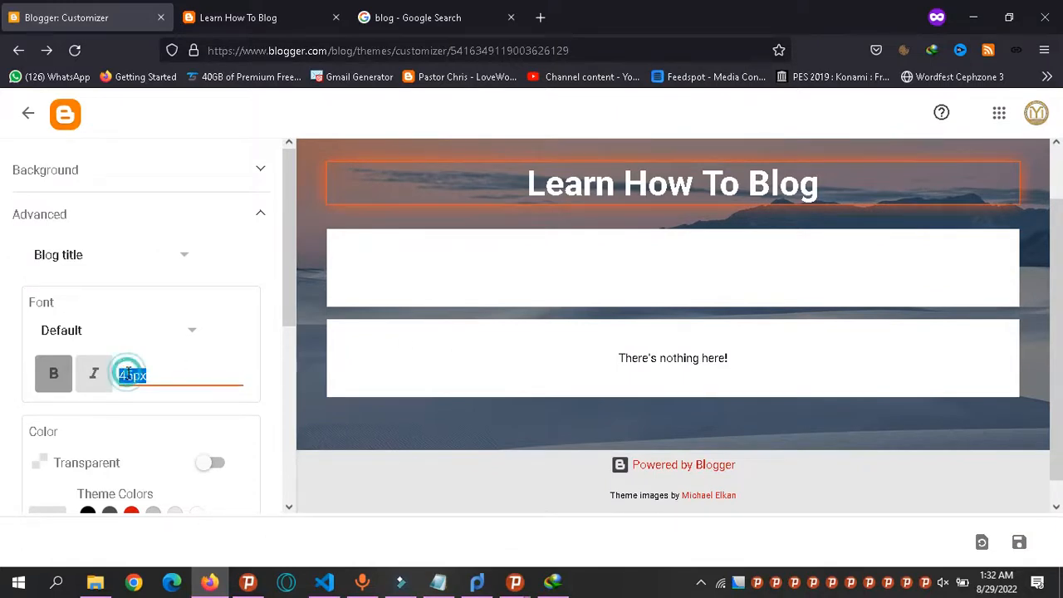
left_click(135, 375)
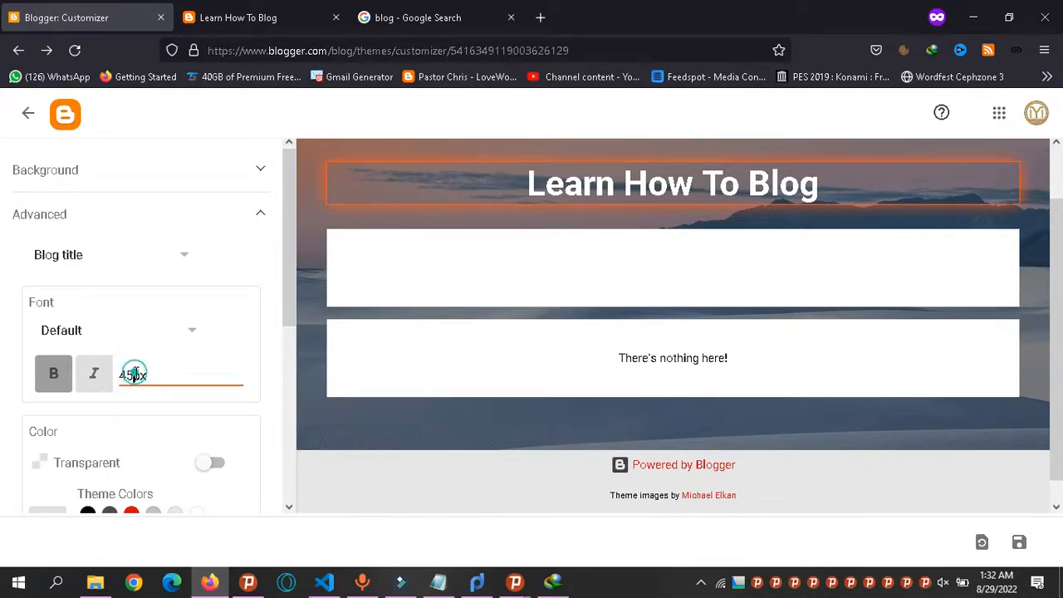
left_click_drag(134, 374, 74, 373)
type("72")
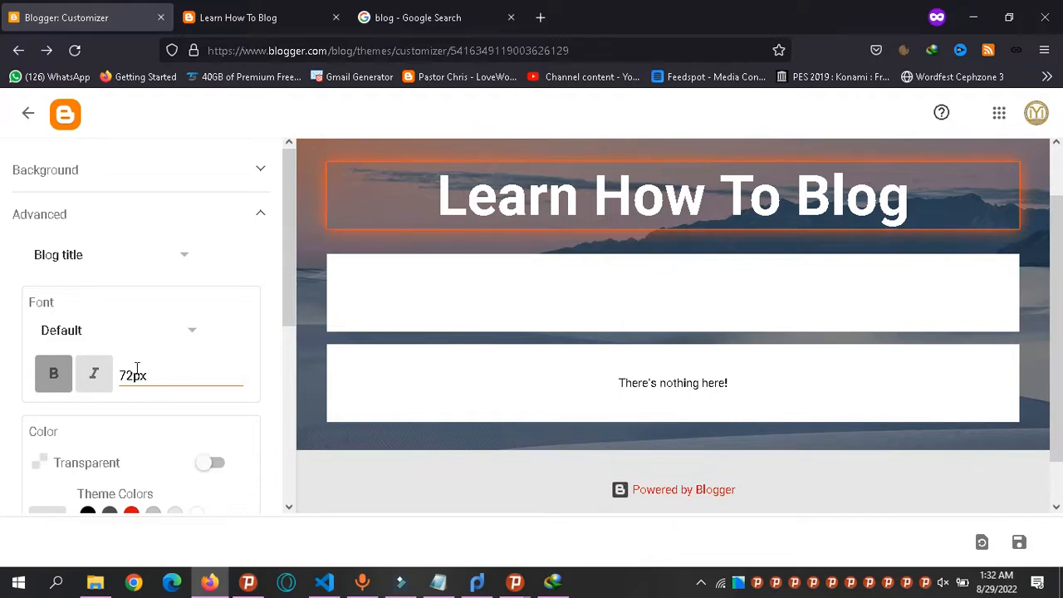
key("BackSpace")
key("BackSpace")
left_click(279, 350)
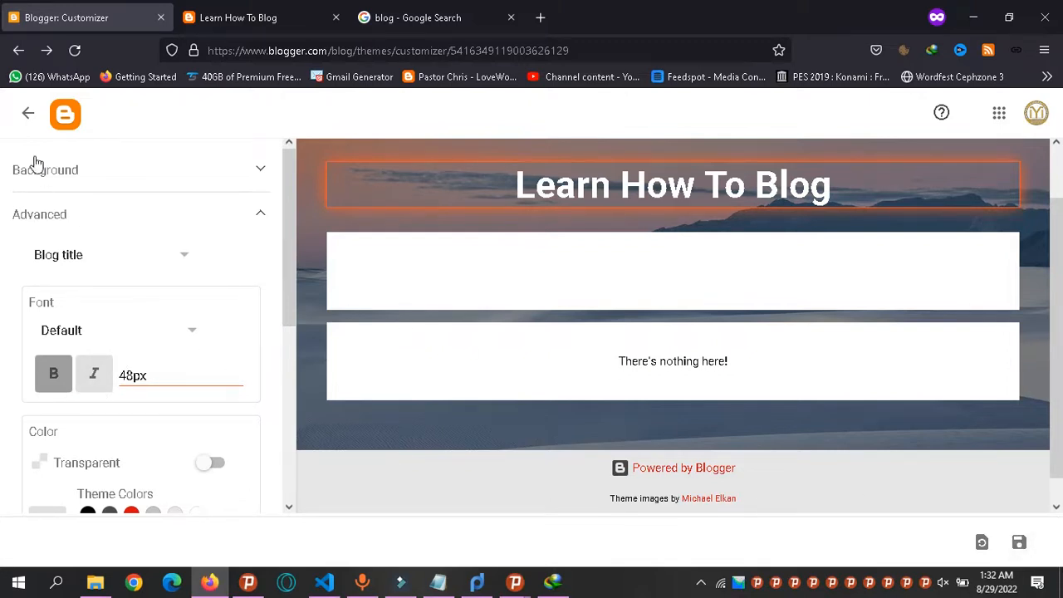
Step: Leave the customizer discarding the unsaved changes, and check the live blog before returning to the Theme section
left_click(27, 114)
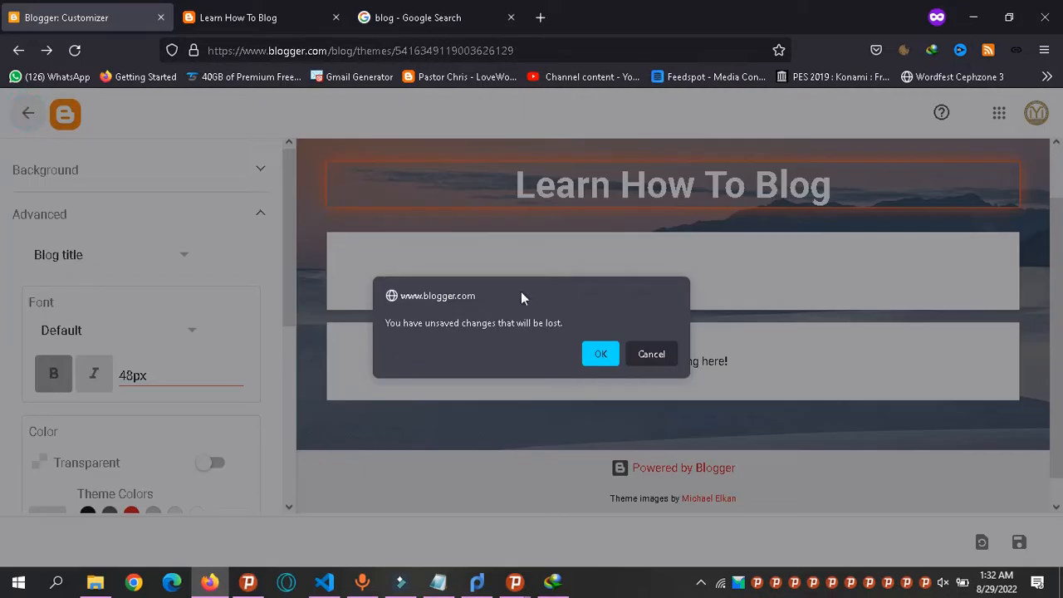
left_click(601, 354)
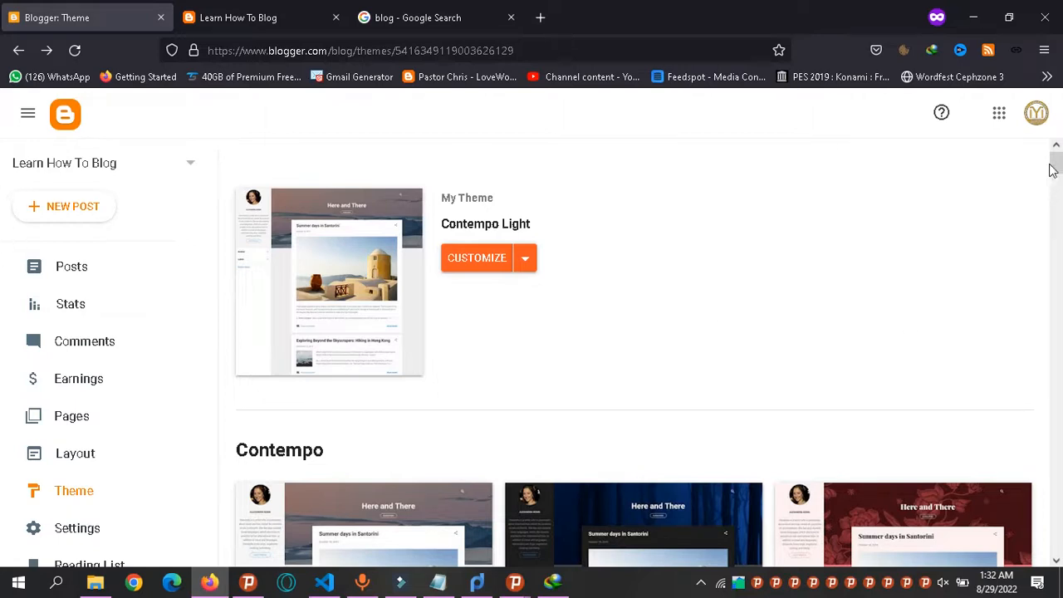
left_click(282, 9)
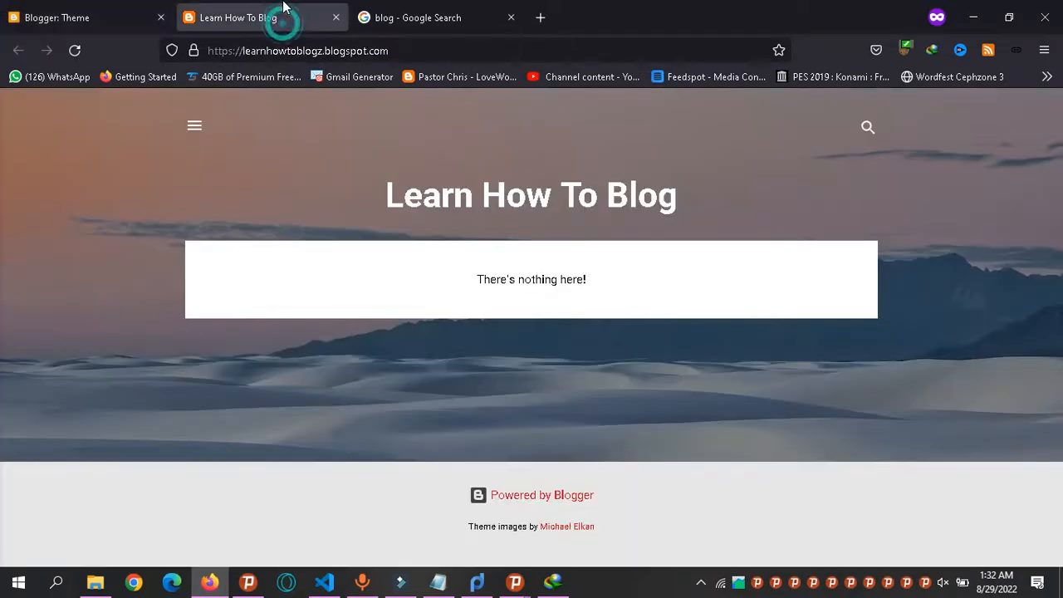
left_click(82, 8)
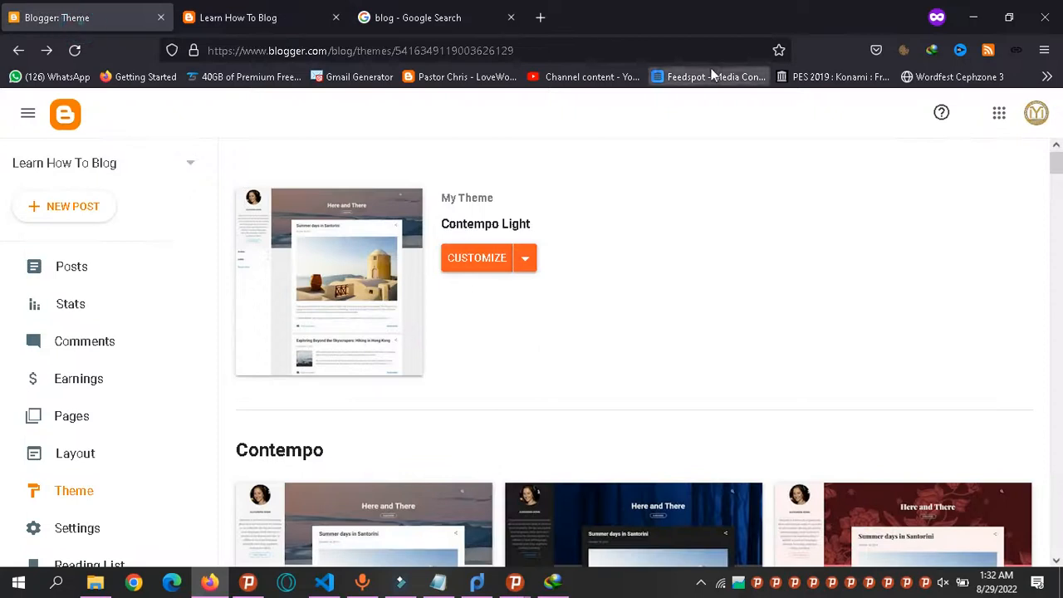
Step: Browse the theme gallery through the Soho, Emporio and Notable collections
left_click_drag(1061, 163, 1061, 216)
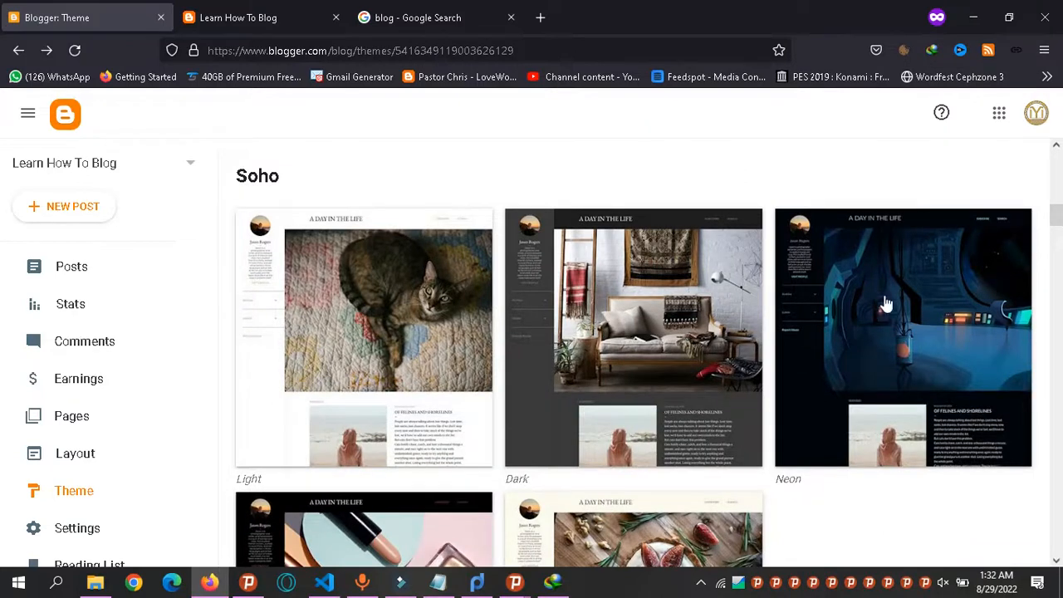
left_click_drag(1061, 219, 1061, 268)
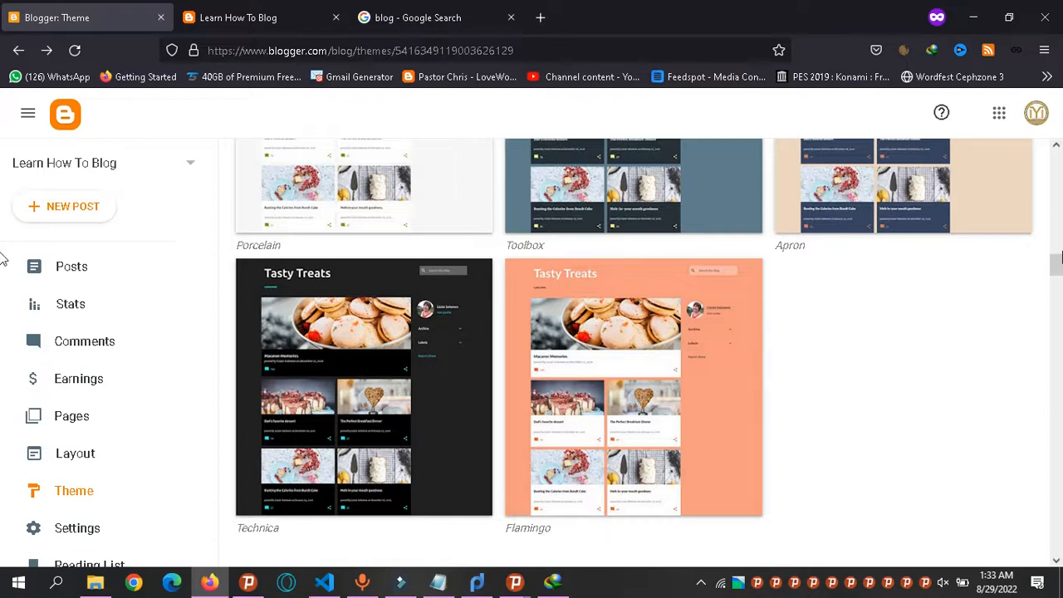
scroll(3, 265, "down", 5)
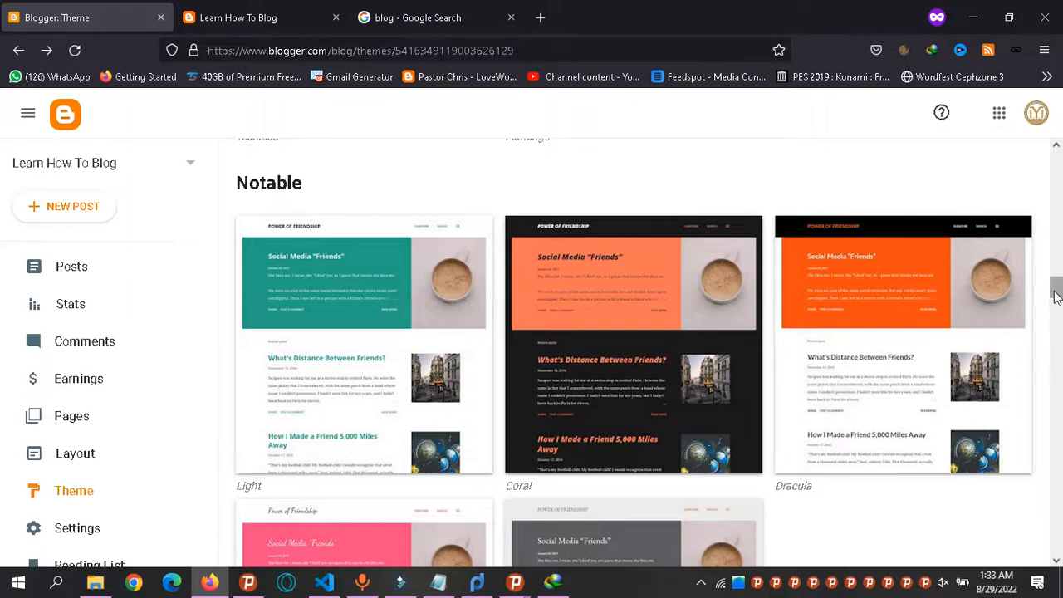
left_click(1059, 318)
left_click_drag(1059, 322, 1058, 368)
left_click_drag(3, 373, 2, 282)
mouse_move(1058, 278)
left_mouse_down()
mouse_move(1057, 264)
mouse_move(1056, 293)
mouse_move(1051, 260)
mouse_move(1040, 268)
left_mouse_up()
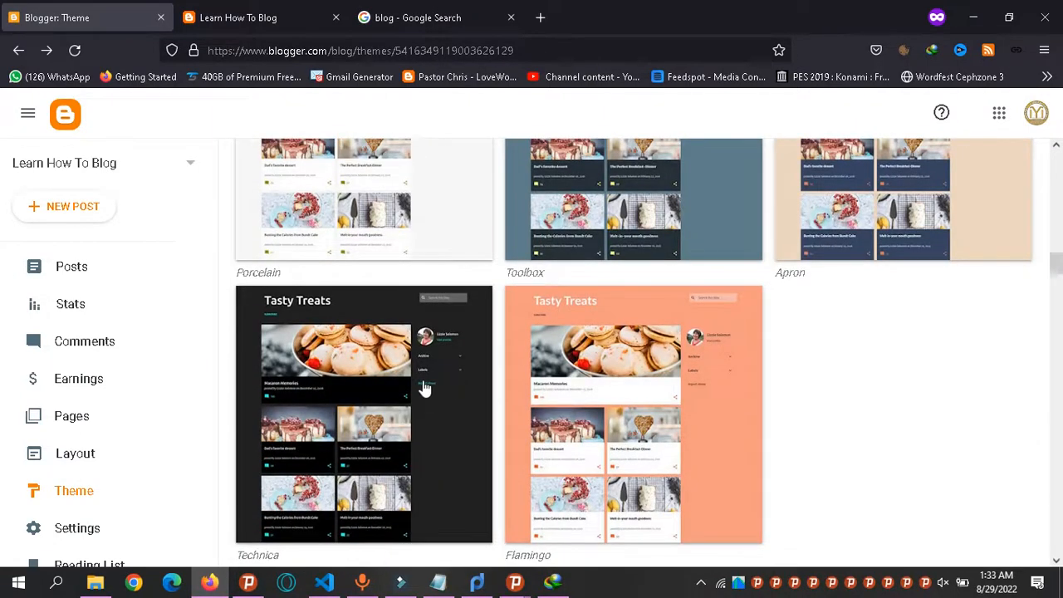
Step: Apply the Emporio Technica theme to the blog
left_click(349, 367)
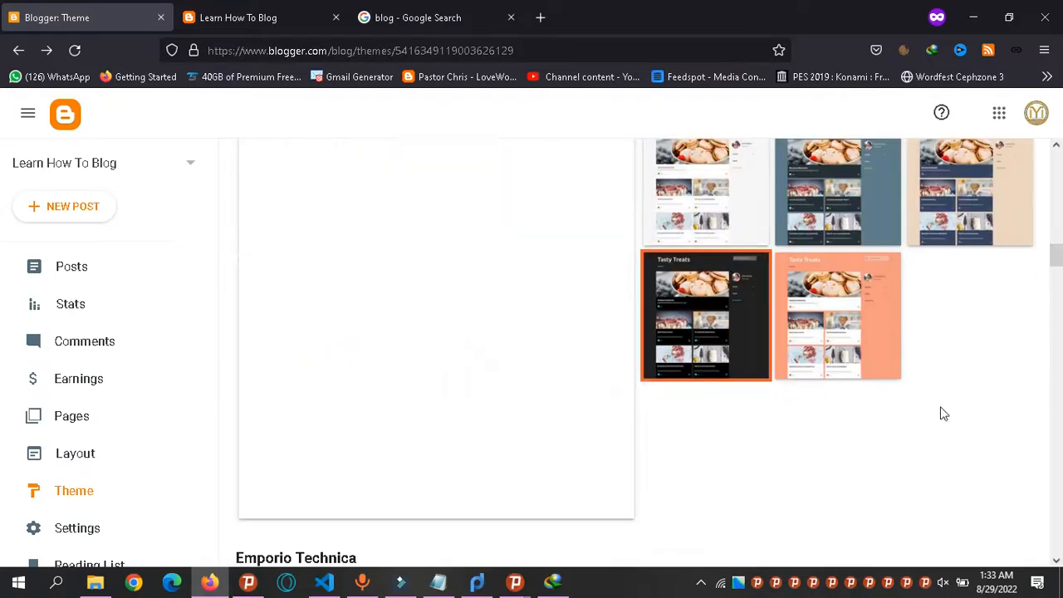
left_click_drag(1058, 266, 1059, 270)
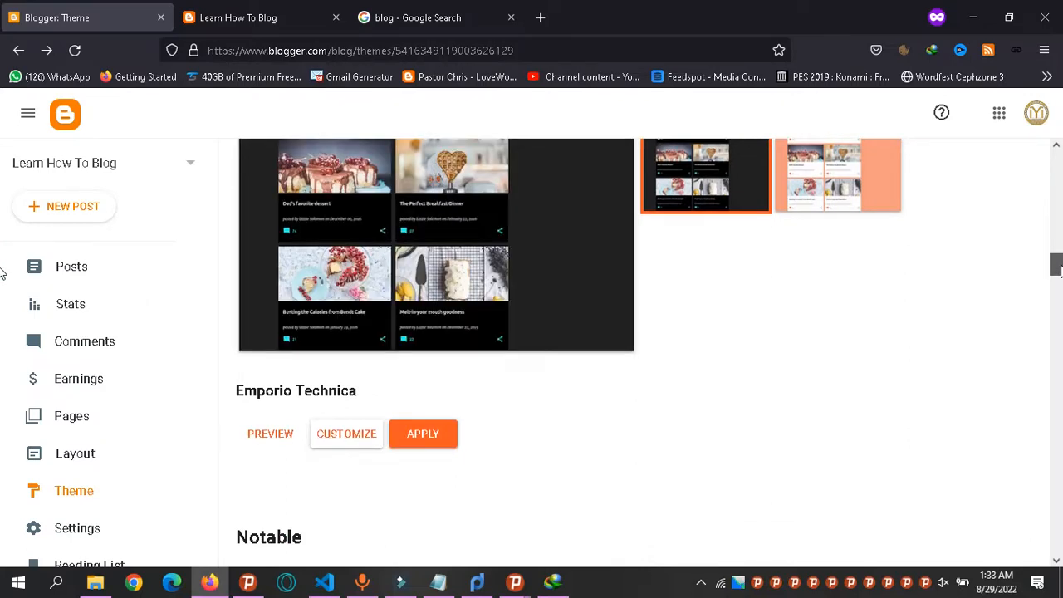
left_click(421, 440)
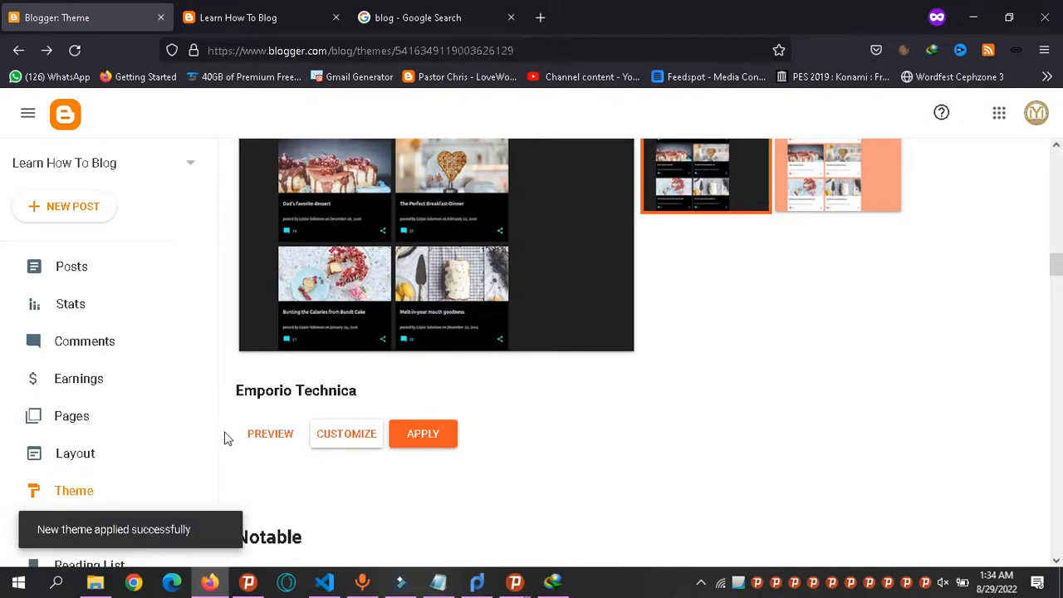
Step: Reload the live Learn How To Blog site and examine its title in the new theme
left_click(220, 17)
left_click(85, 52)
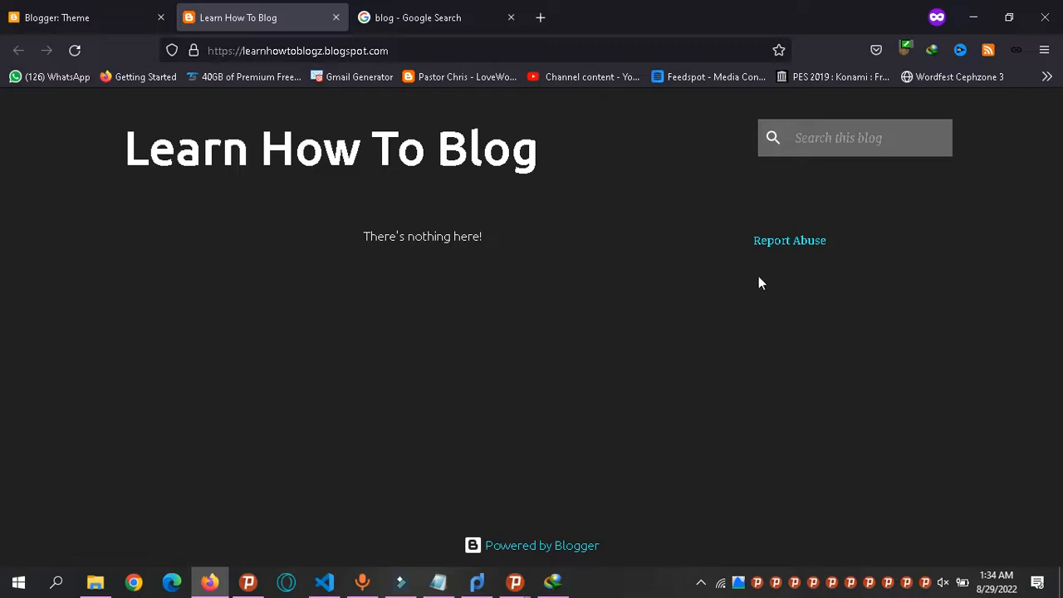
left_click_drag(124, 150, 538, 151)
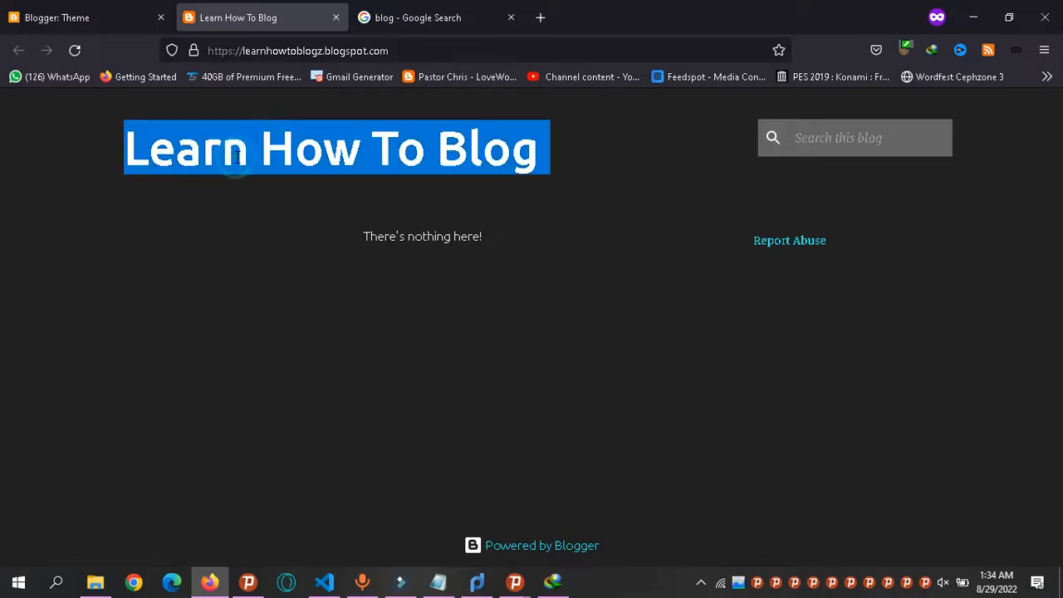
Step: Examine the live blog's post area, and close the Google image search page before returning to the Theme section
left_click(288, 236)
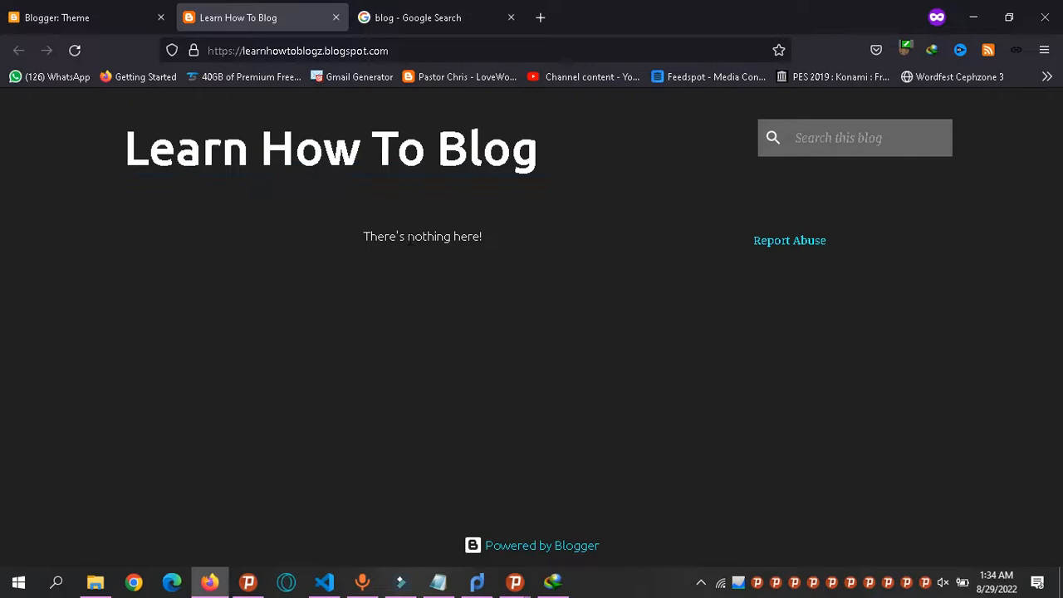
triple_click(408, 238)
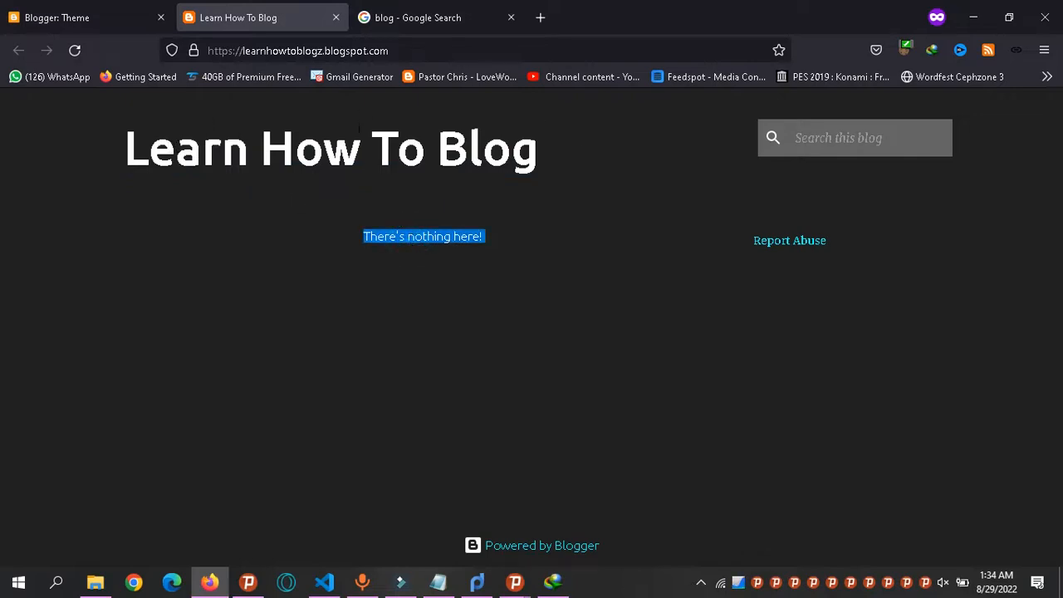
left_click(35, 9)
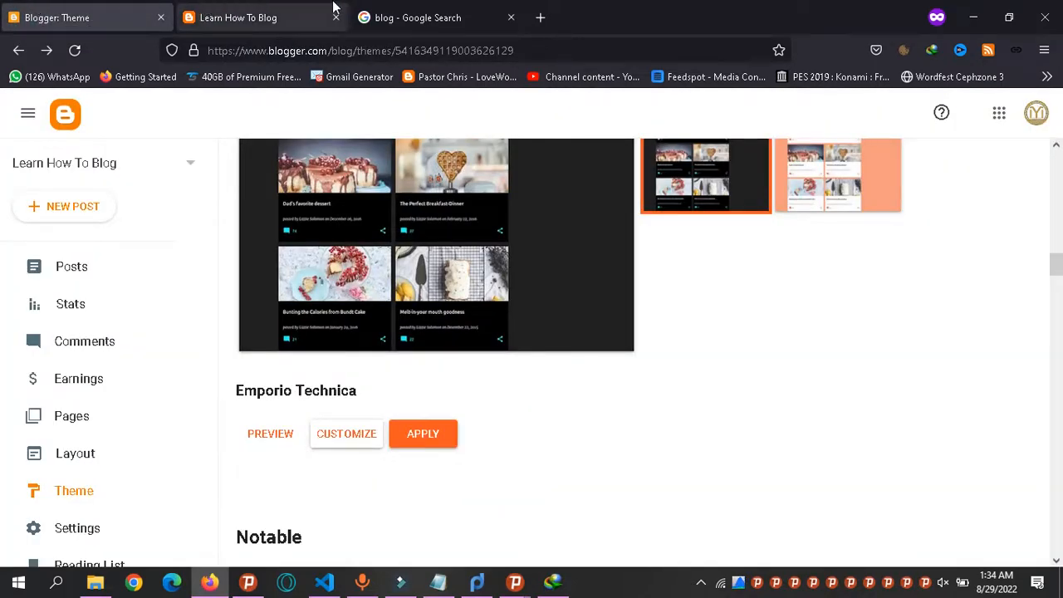
left_click(378, 17)
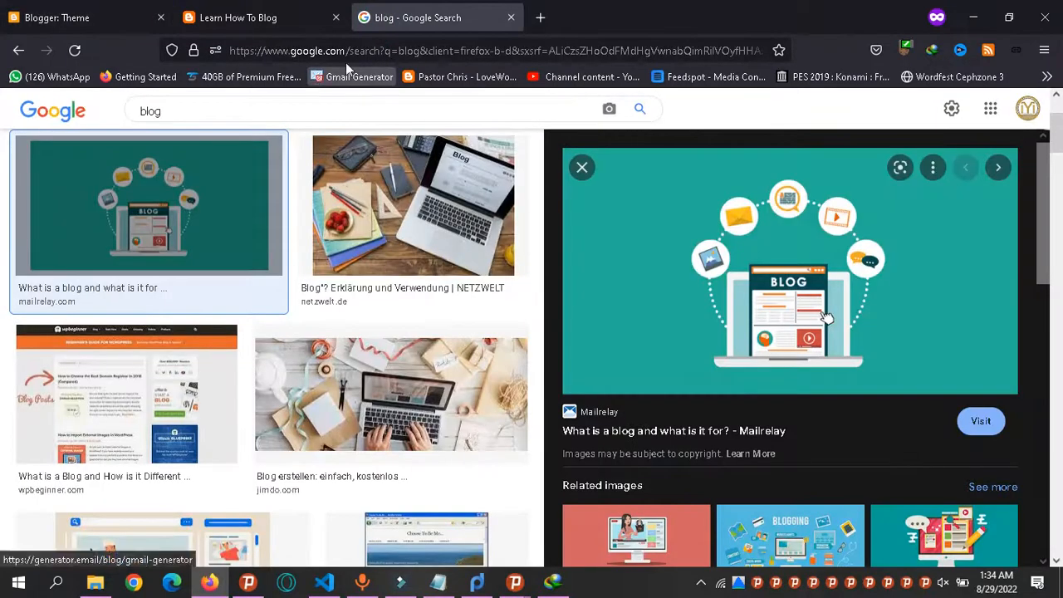
left_click(511, 18)
left_click(138, 8)
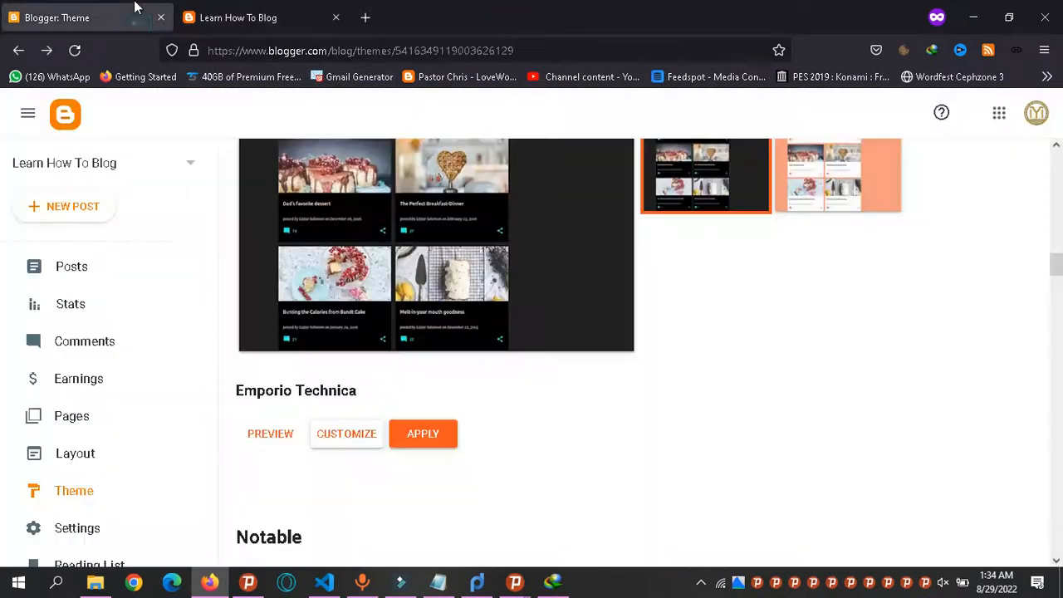
Step: Download a backup of the blog's current Emporio Technica theme
left_click_drag(208, 431, 903, 366)
scroll(1055, 274, "up", 5)
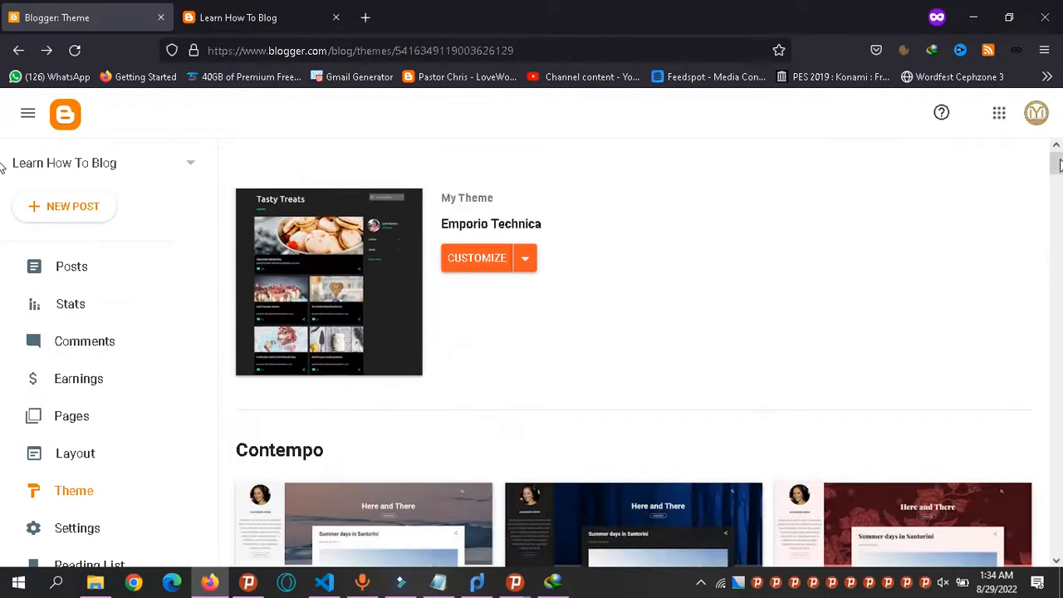
left_click(524, 262)
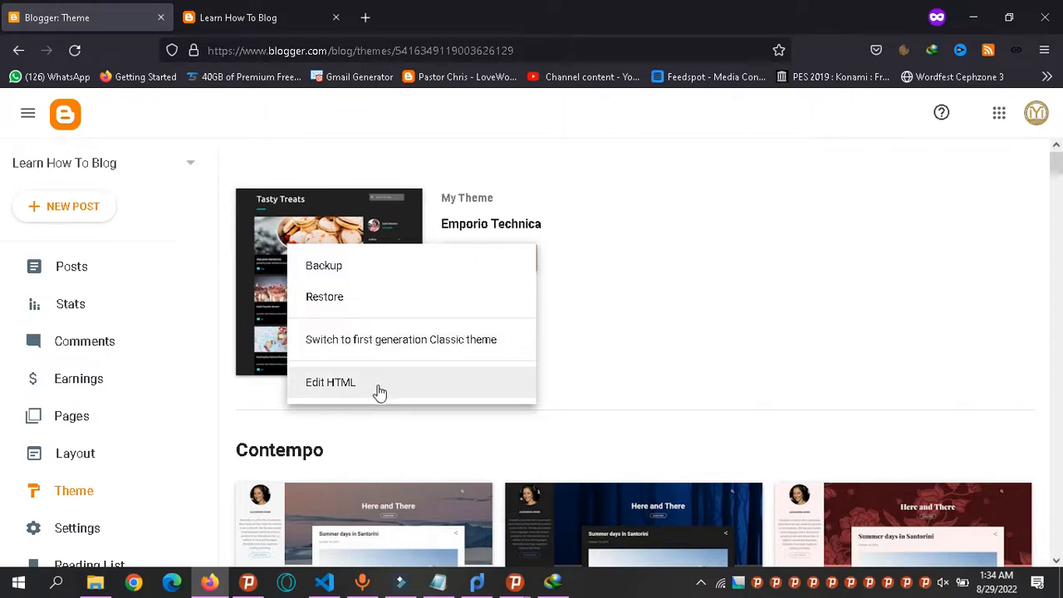
left_click(352, 277)
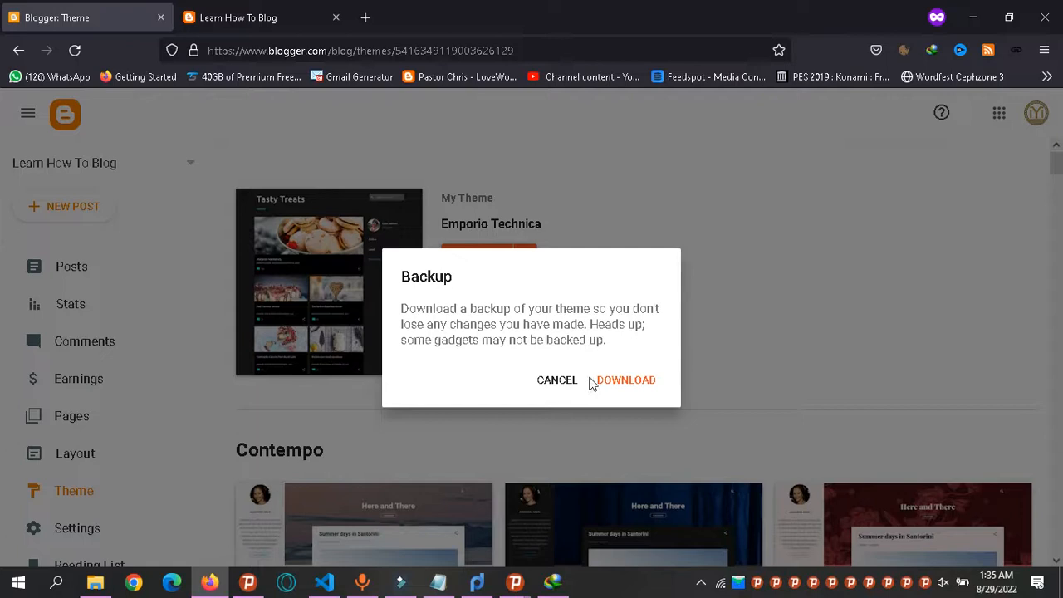
left_click(628, 382)
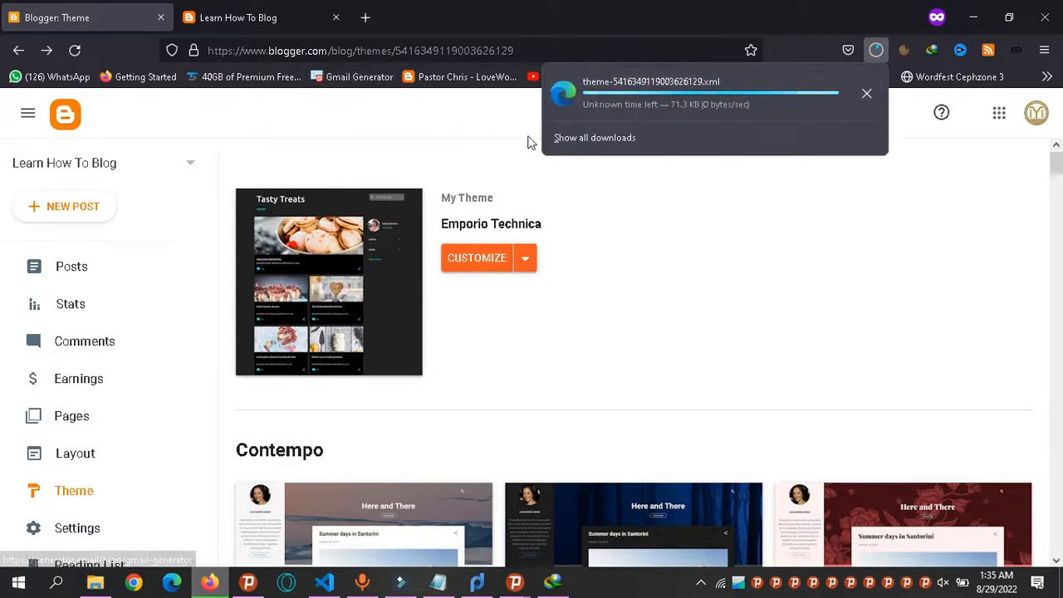
left_click(216, 143)
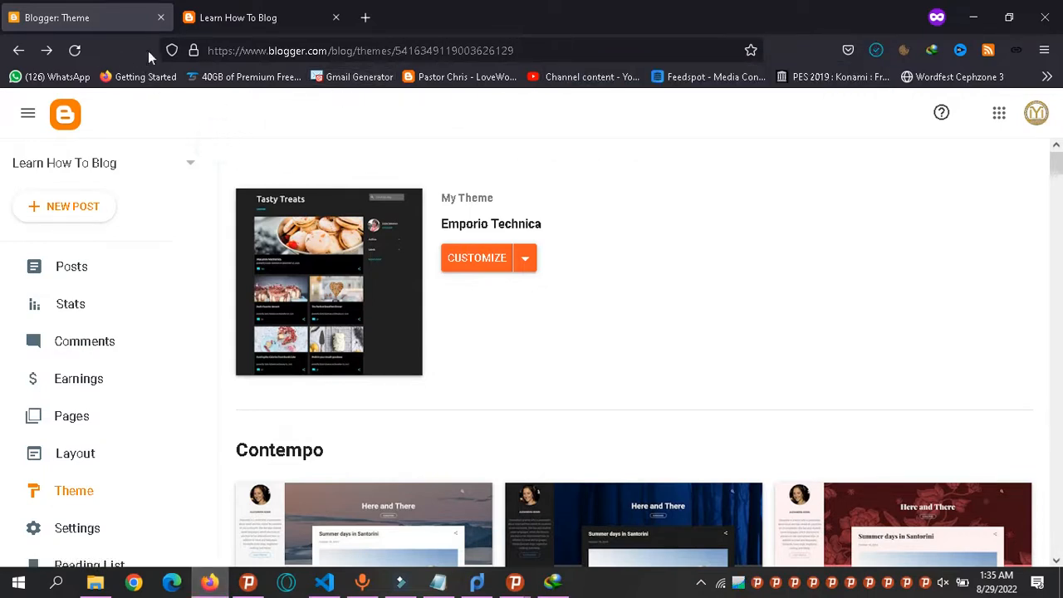
Step: View the theme's Restore option up to choosing an upload file, and close it without uploading anything
left_click(528, 267)
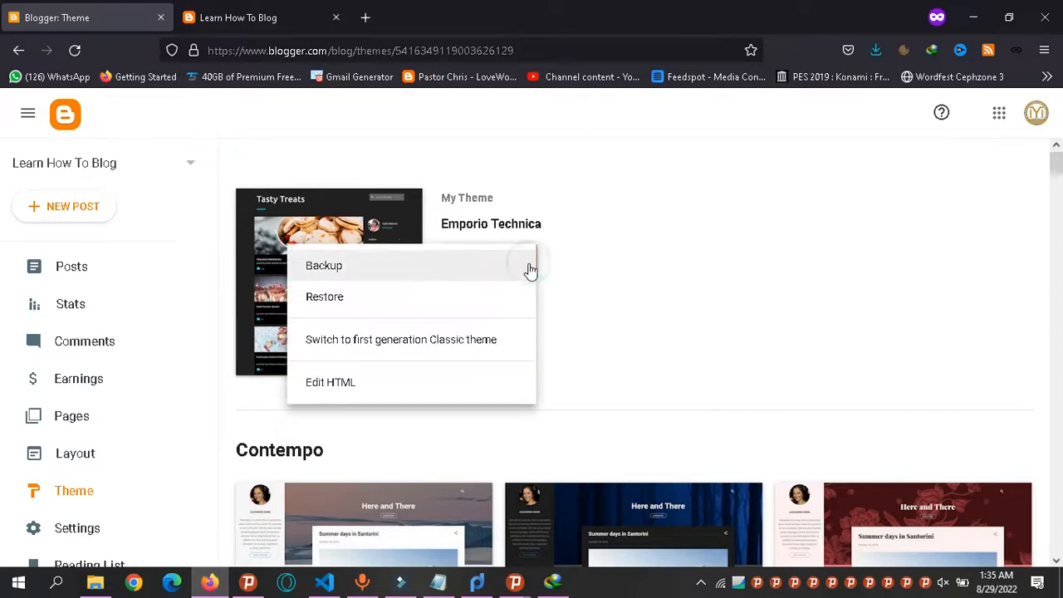
left_click(404, 296)
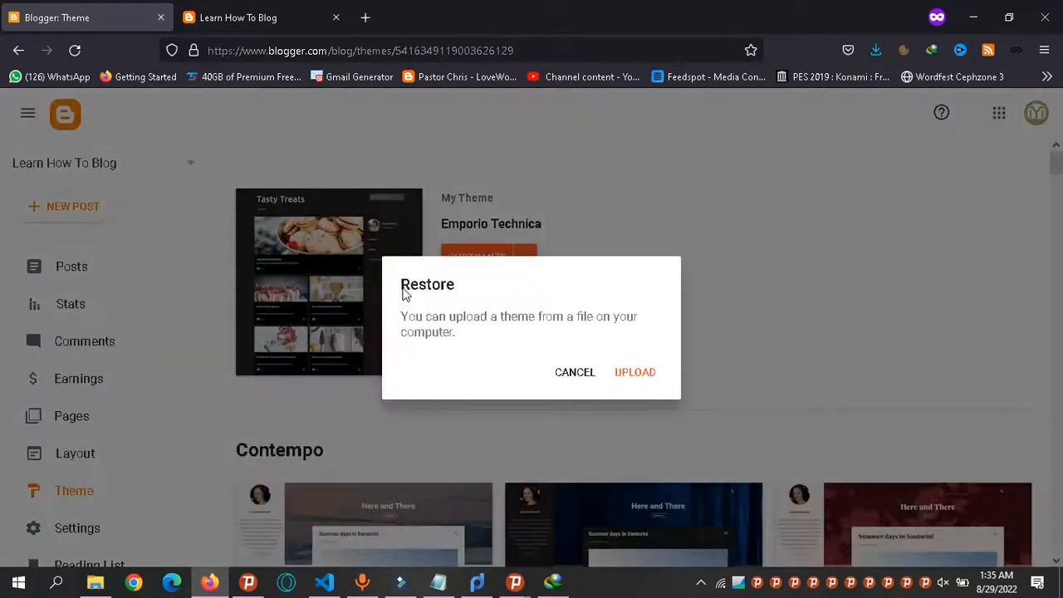
left_click(633, 373)
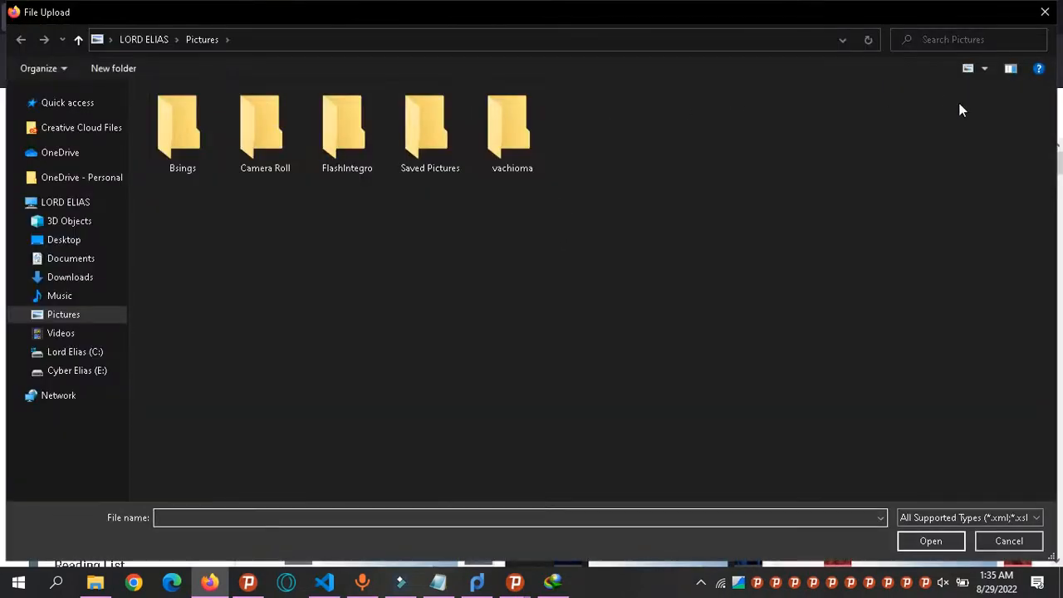
left_click(1044, 19)
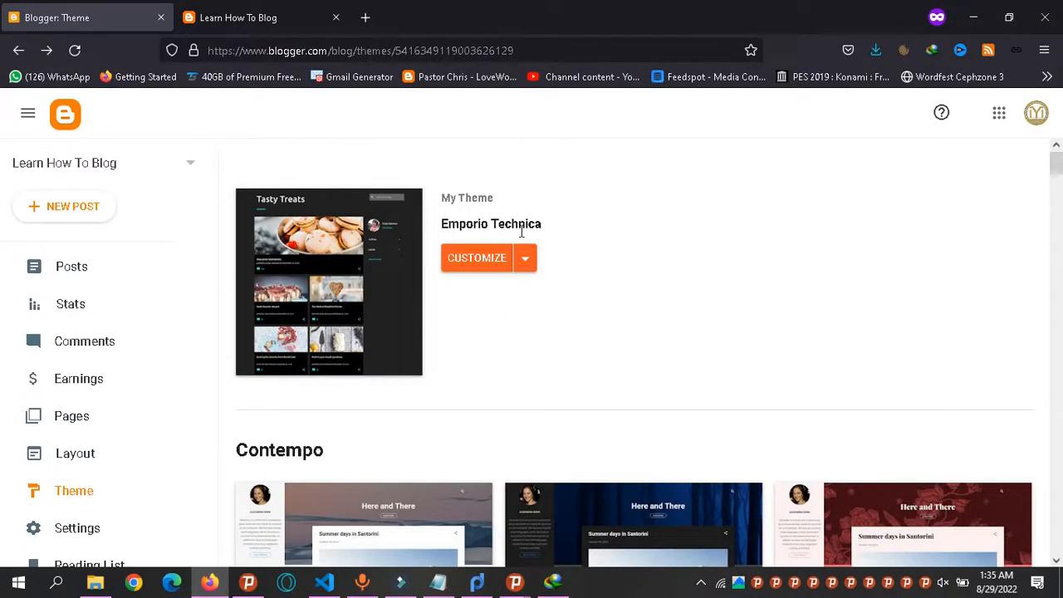
Step: View the current theme's HTML code and return to the Theme section without editing it
left_click(525, 258)
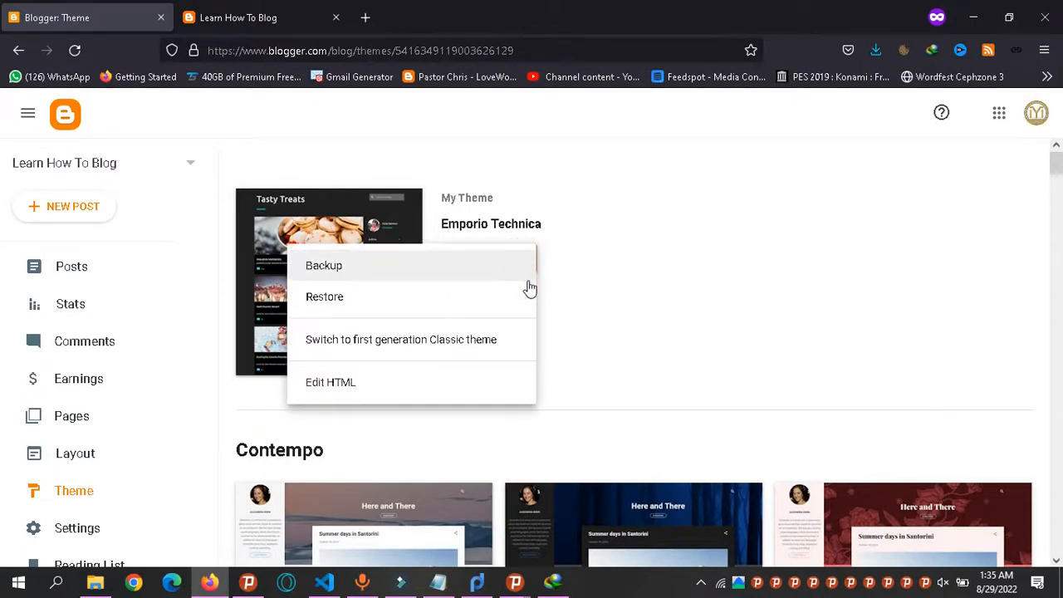
left_click(409, 391)
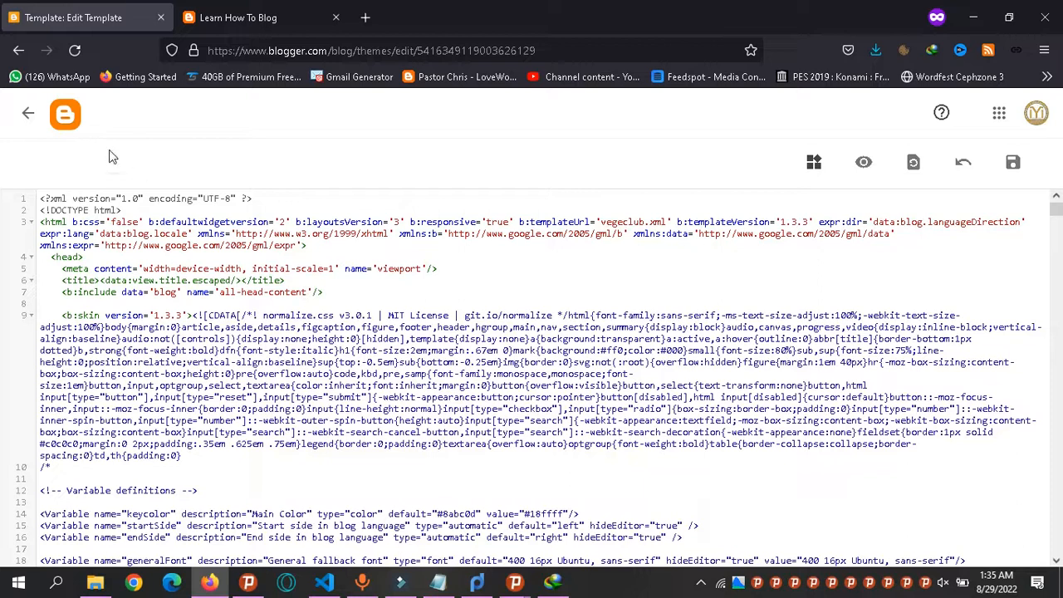
left_click(25, 112)
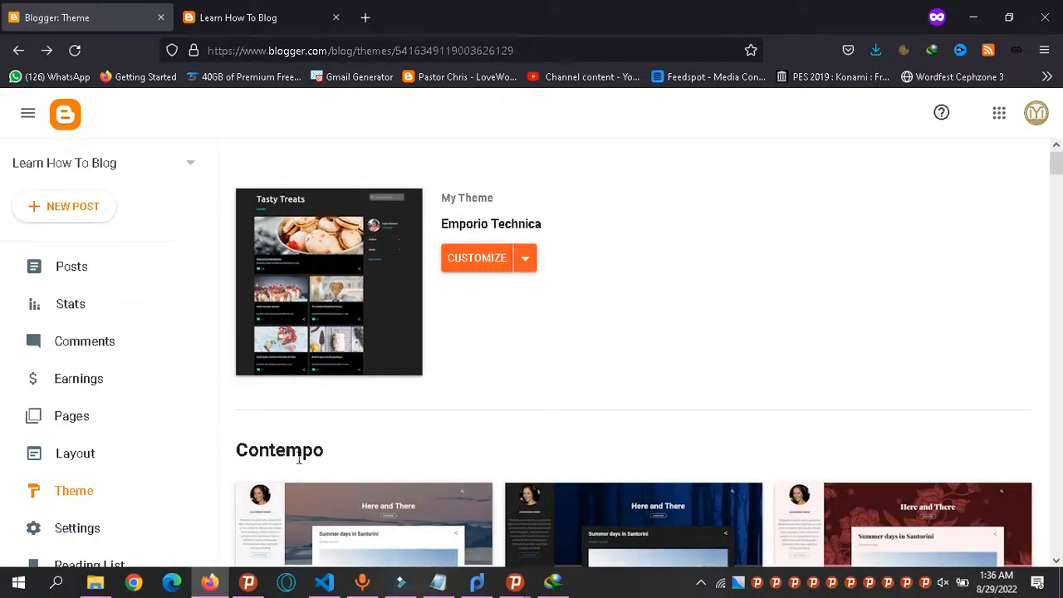
Step: Open the blog's Settings and examine the Basic options
left_click_drag(210, 406, 213, 490)
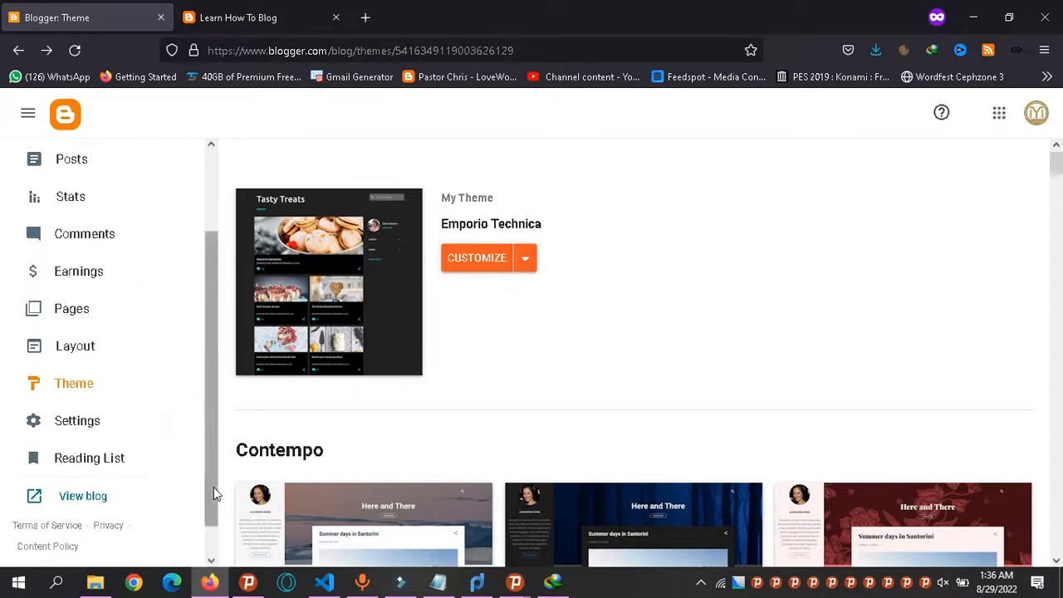
left_click(96, 422)
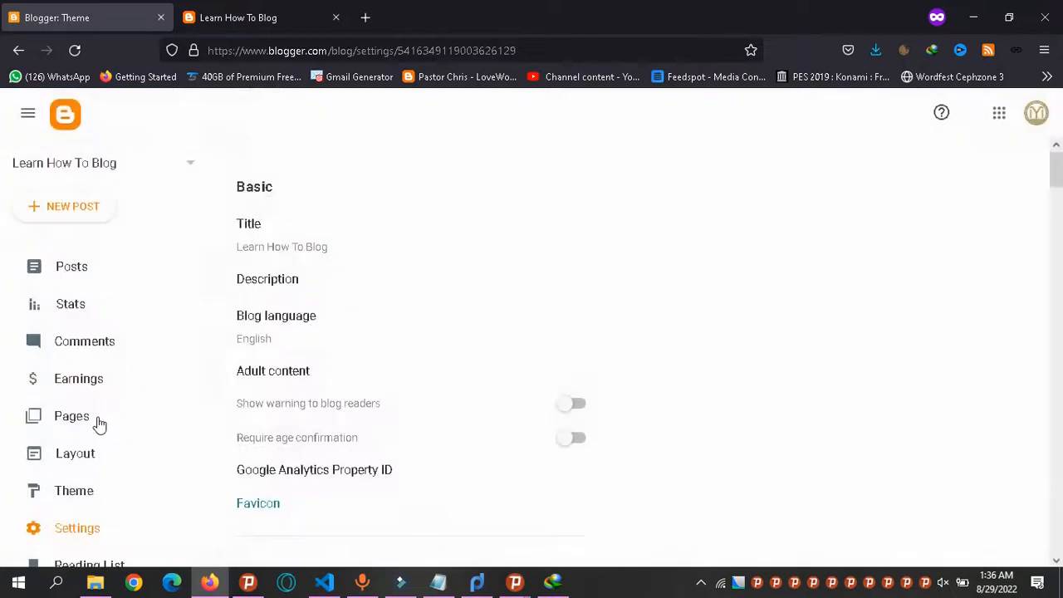
mouse_move(1061, 163)
left_mouse_down()
mouse_move(1060, 535)
mouse_move(1061, 174)
left_mouse_up()
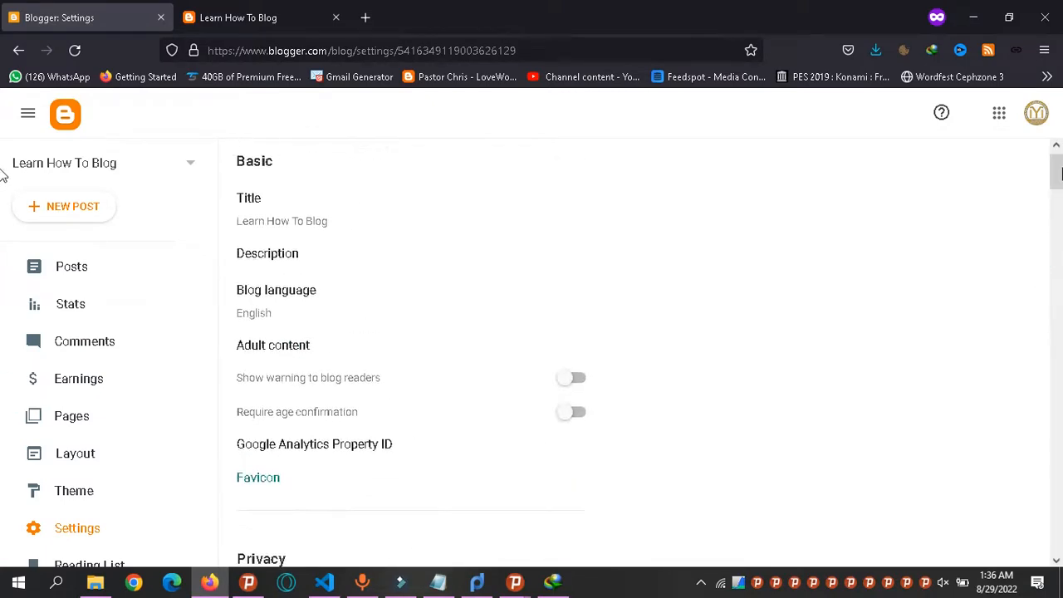
left_click_drag(3, 175, 2, 143)
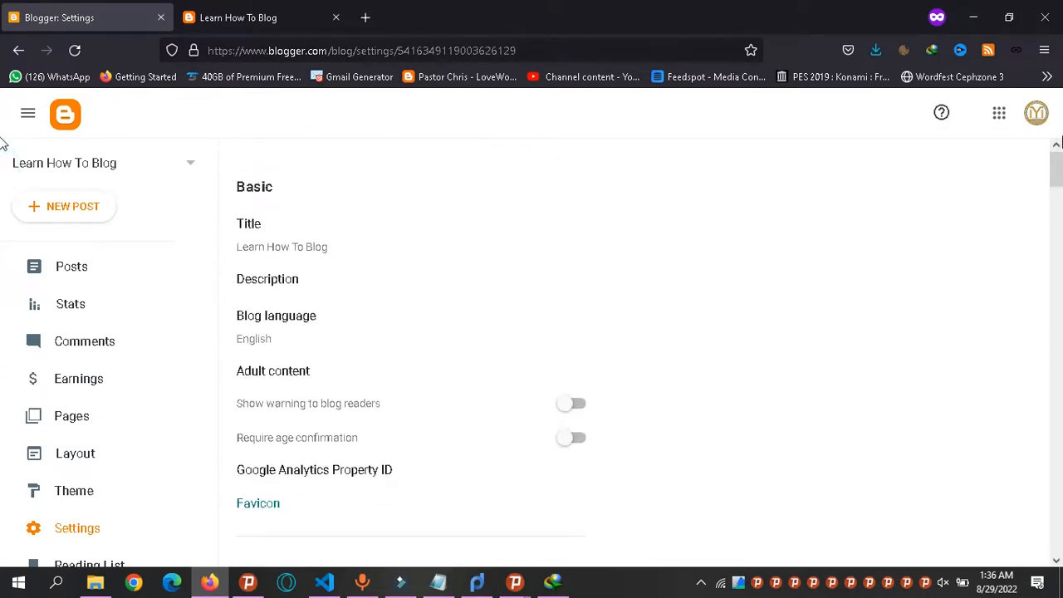
Step: Open the Reading List and look over its posts and the choices for filtering by blog
left_click_drag(210, 407, 207, 514)
left_click(82, 422)
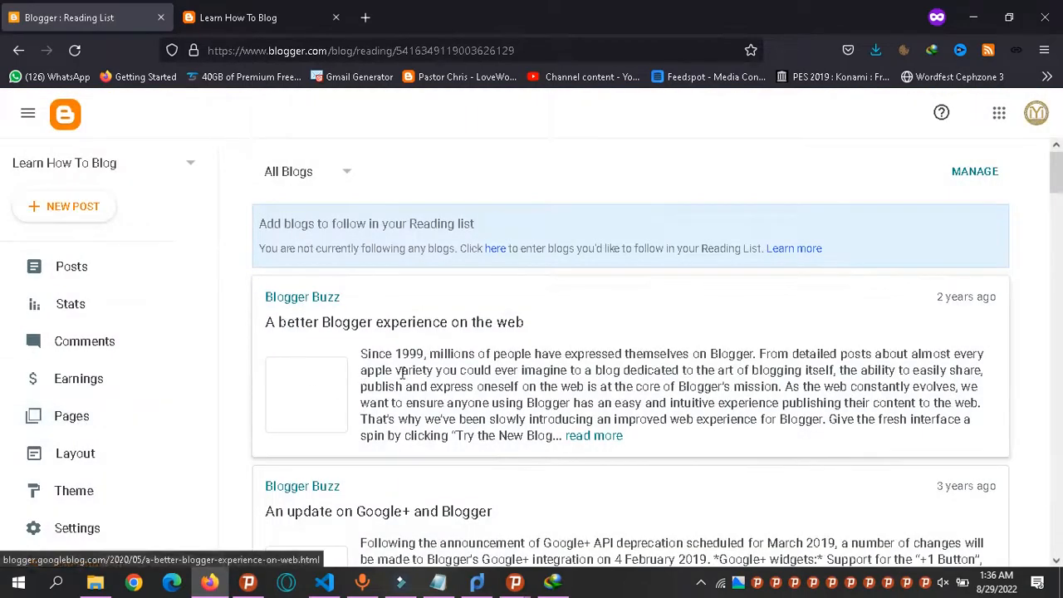
mouse_move(1060, 180)
left_mouse_down()
mouse_move(1062, 558)
mouse_move(1052, 187)
mouse_move(1030, 194)
mouse_move(1033, 166)
left_mouse_up()
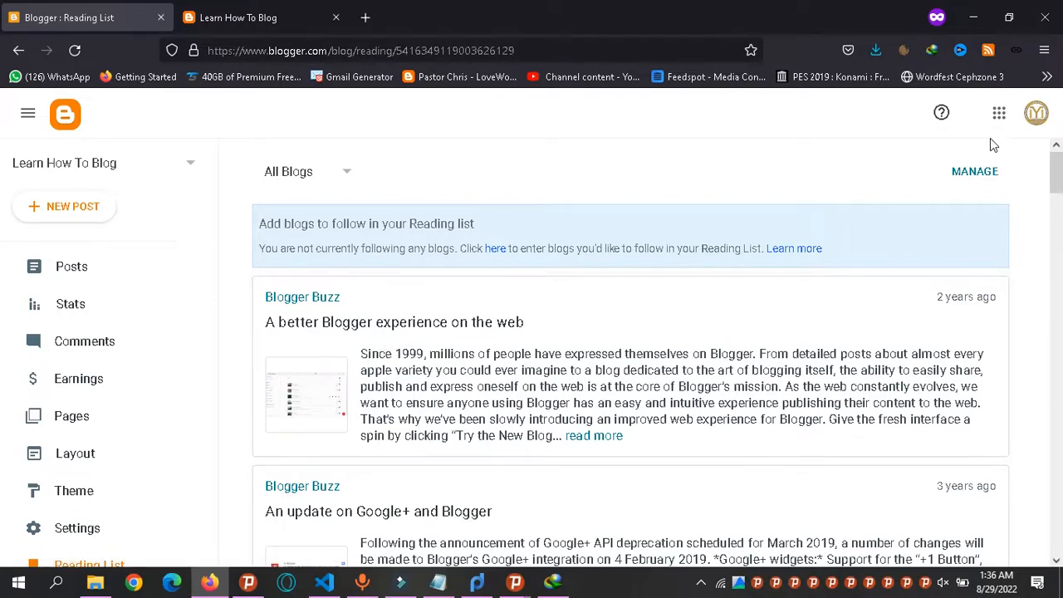
left_click(297, 177)
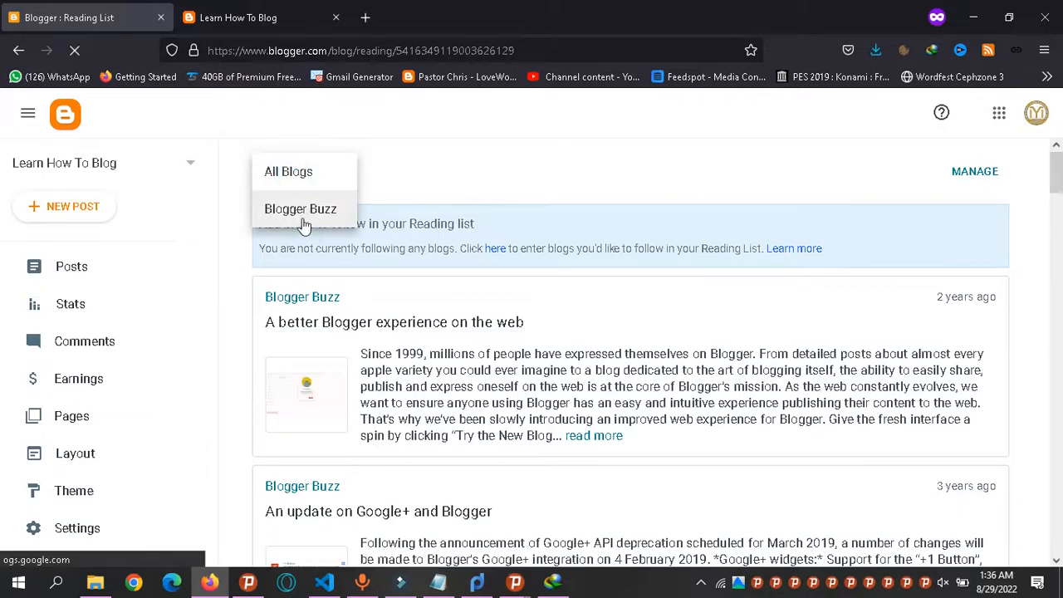
left_click(420, 158)
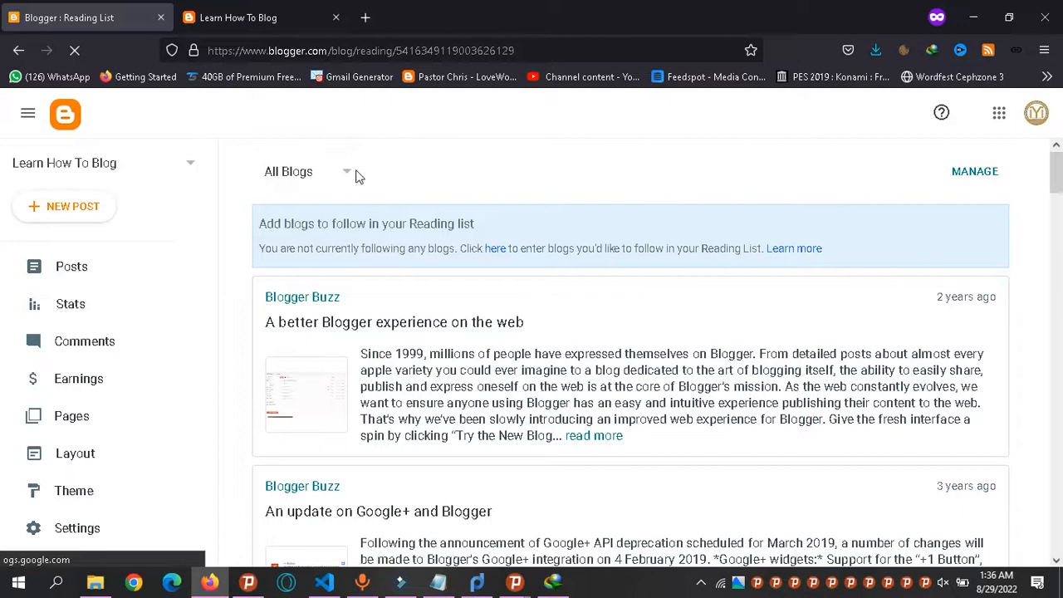
left_click_drag(216, 363, 214, 477)
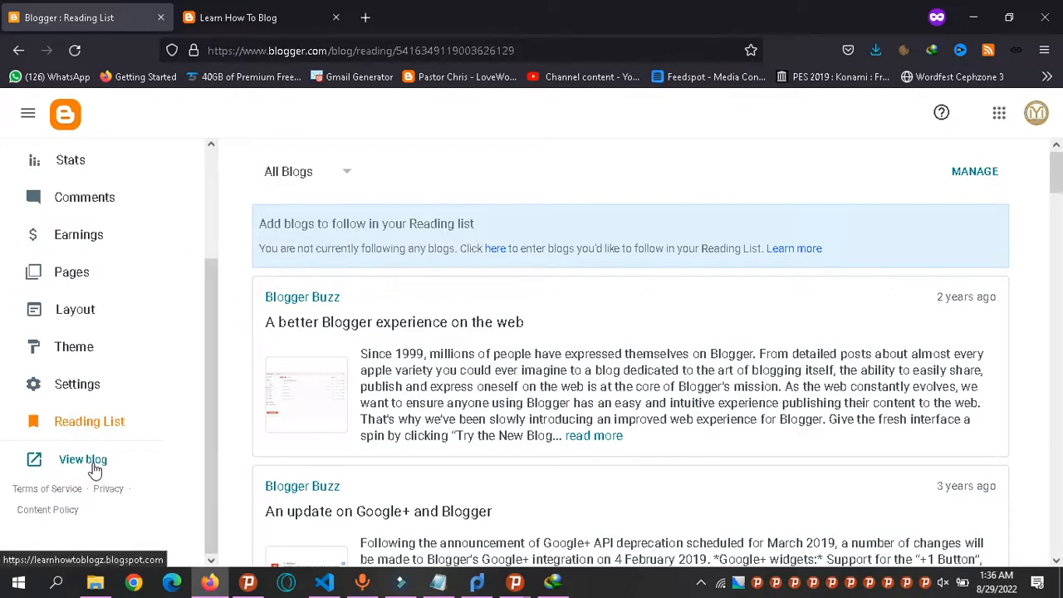